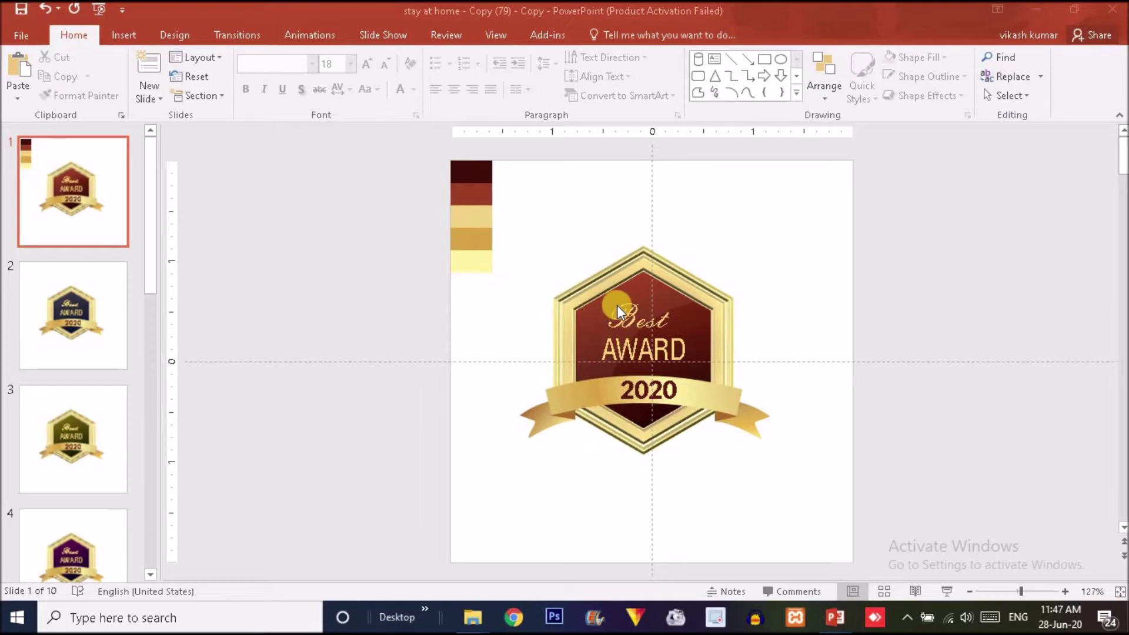
Pull apart the finished award badge on slide 1 by moving its two gold hexagon frames, the "Best" text and the red hexagon.
{"action": "left_click", "coordinate": [679, 309]}
{"action": "right_click", "coordinate": [676, 307]}
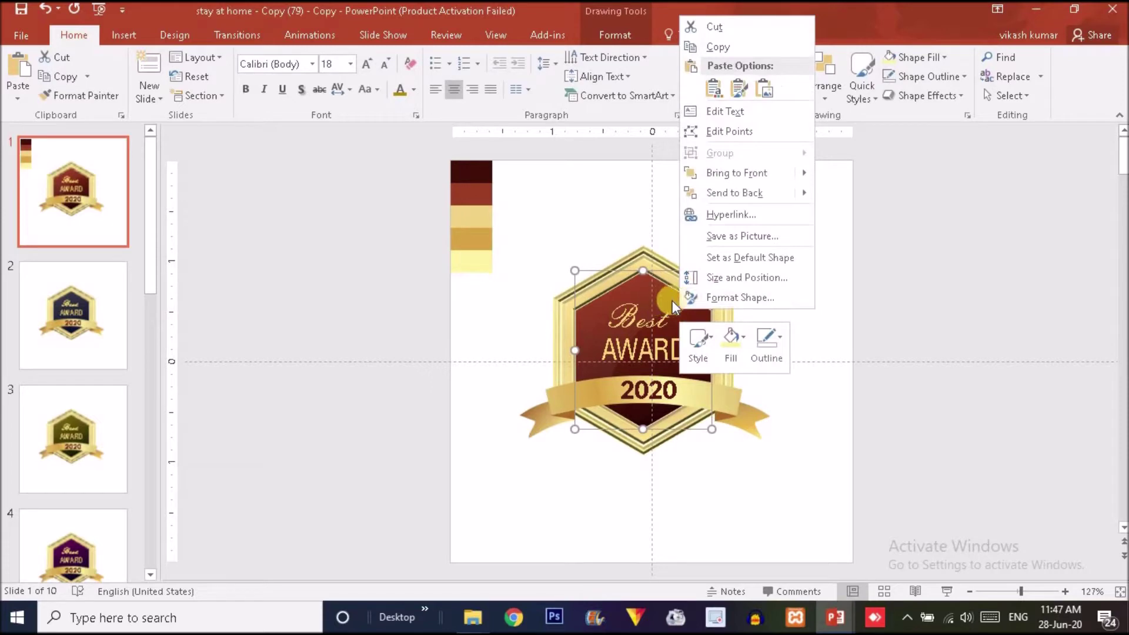
{"action": "left_click", "coordinate": [673, 307]}
{"action": "left_click_drag", "start_coordinate": [646, 276], "coordinate": [523, 305]}
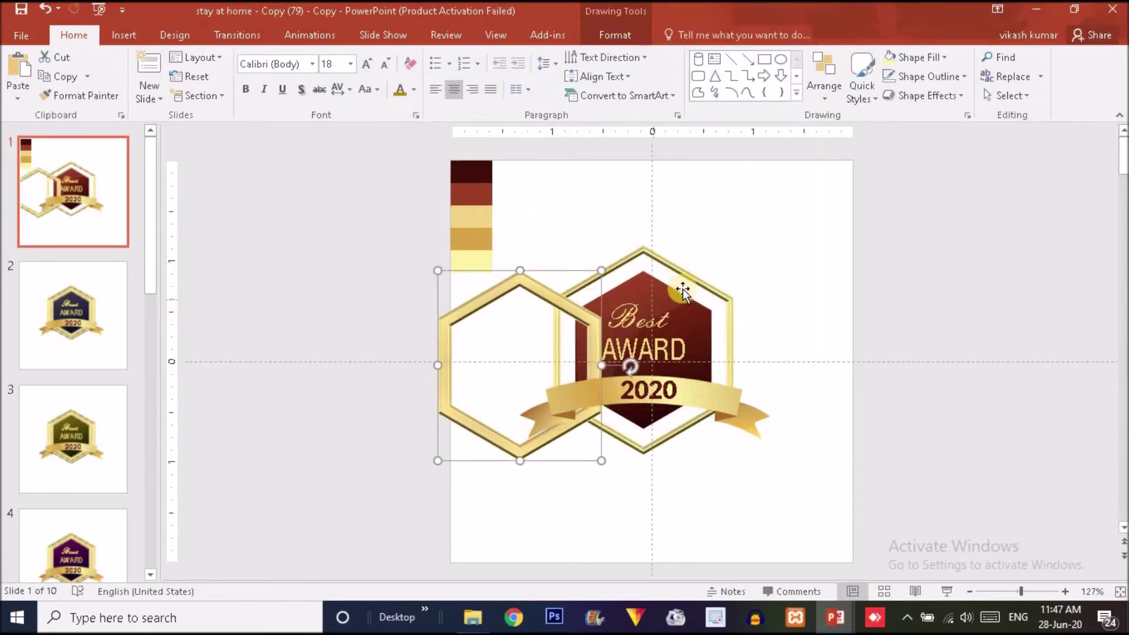
{"action": "left_click_drag", "start_coordinate": [727, 275], "coordinate": [842, 198]}
{"action": "left_click_drag", "start_coordinate": [622, 278], "coordinate": [570, 246]}
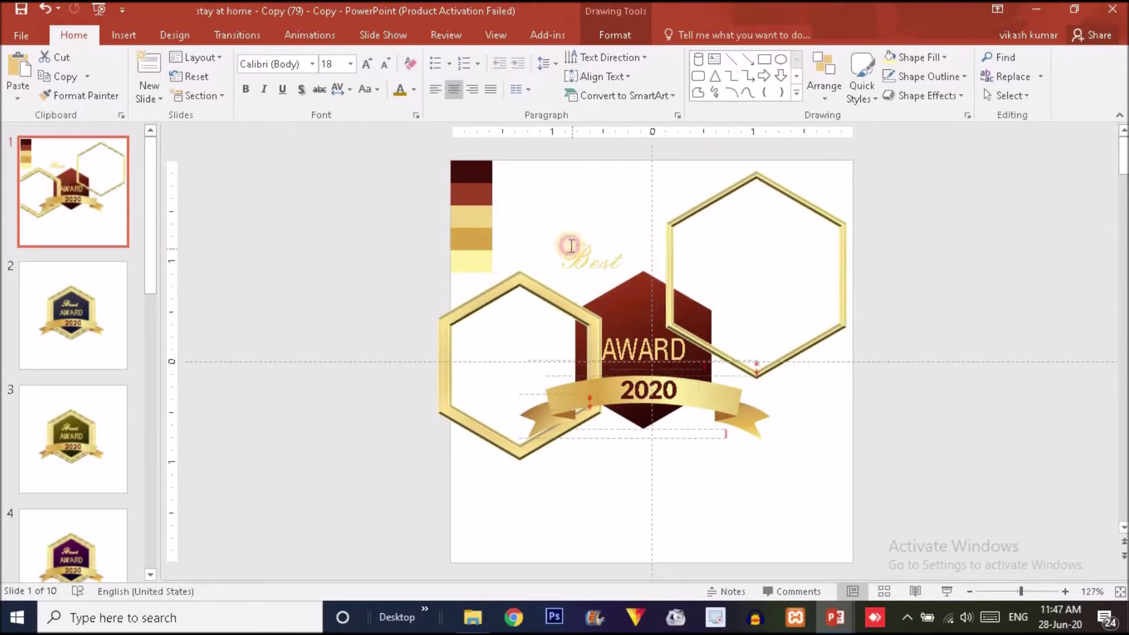
{"action": "left_click_drag", "start_coordinate": [637, 421], "coordinate": [668, 495]}
{"action": "left_click", "coordinate": [610, 262]}
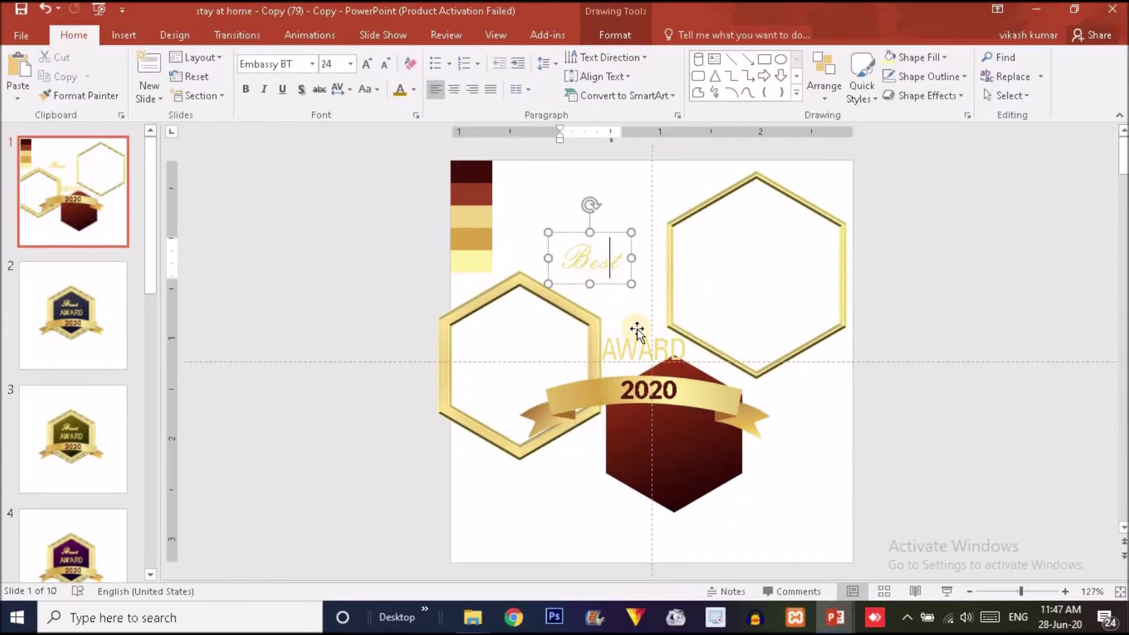
{"action": "left_click", "coordinate": [639, 344]}
{"action": "mouse_move", "coordinate": [611, 440]}
{"action": "left_mouse_down"}
{"action": "mouse_move", "coordinate": [605, 503]}
{"action": "mouse_move", "coordinate": [609, 455]}
{"action": "left_mouse_up"}
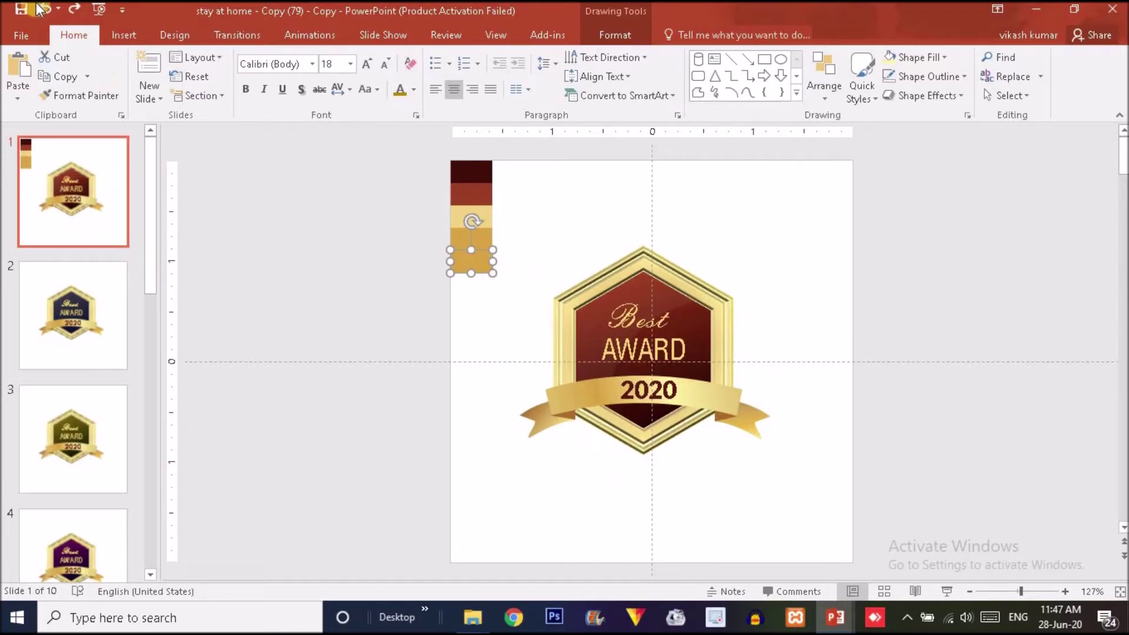
Add a new slide with the Blank layout after slide 1 and select it.
{"action": "left_click", "coordinate": [82, 95]}
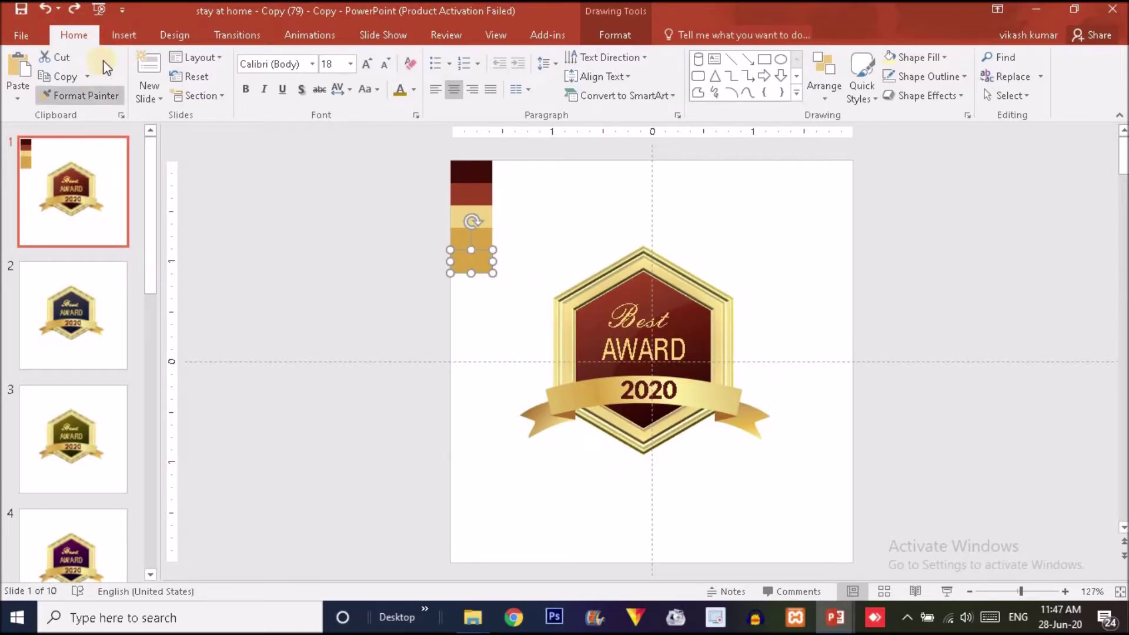
{"action": "left_click", "coordinate": [123, 37]}
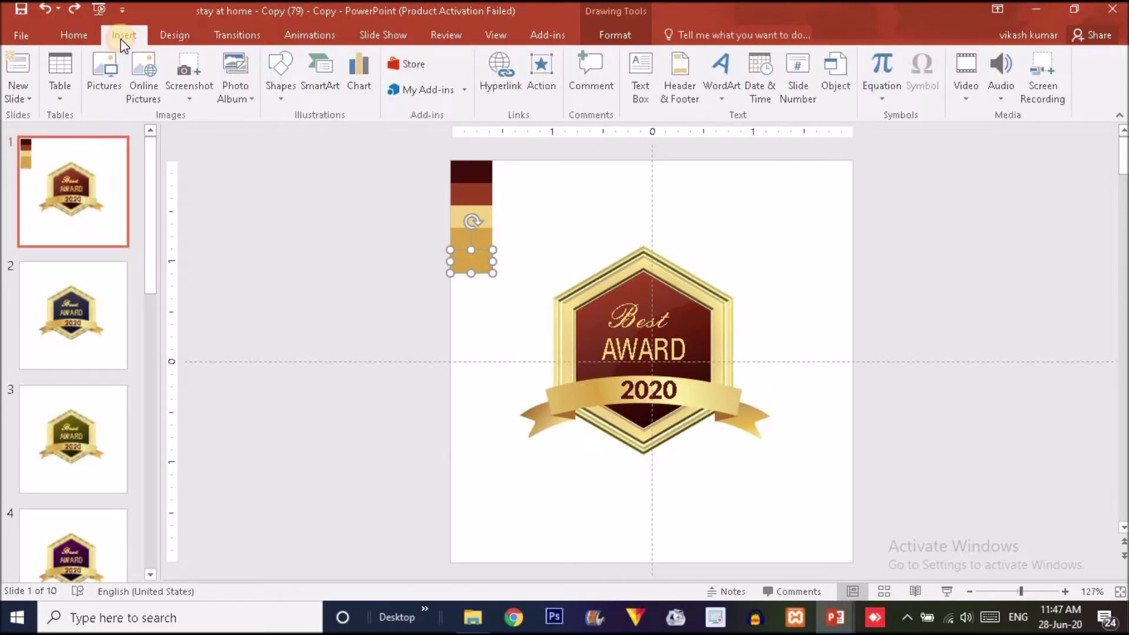
{"action": "left_click", "coordinate": [19, 93]}
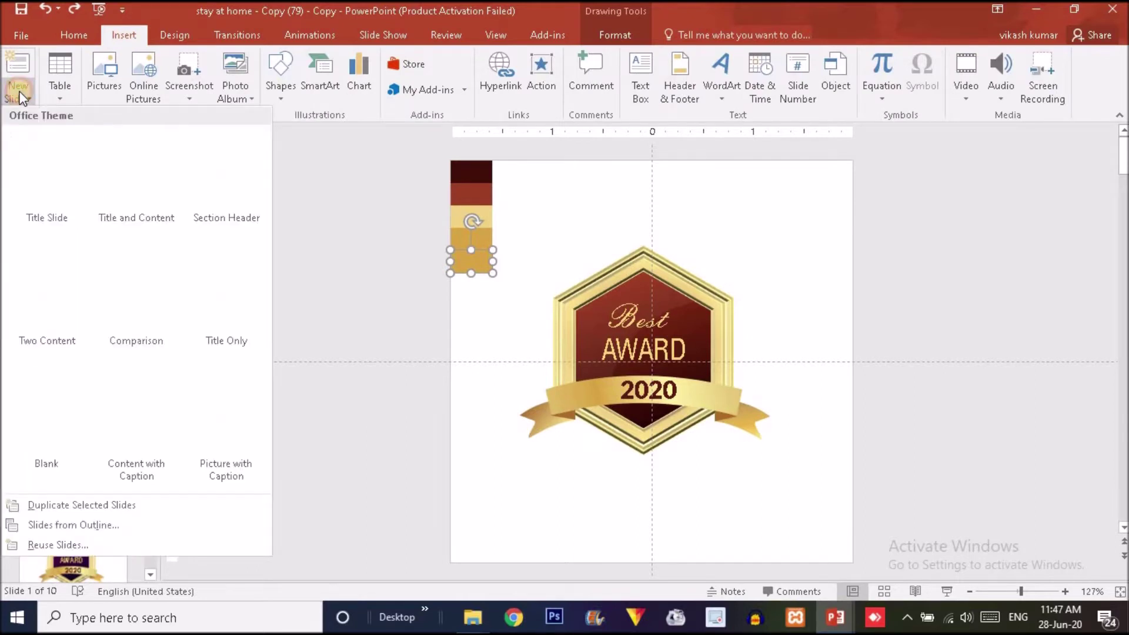
{"action": "left_click", "coordinate": [50, 405]}
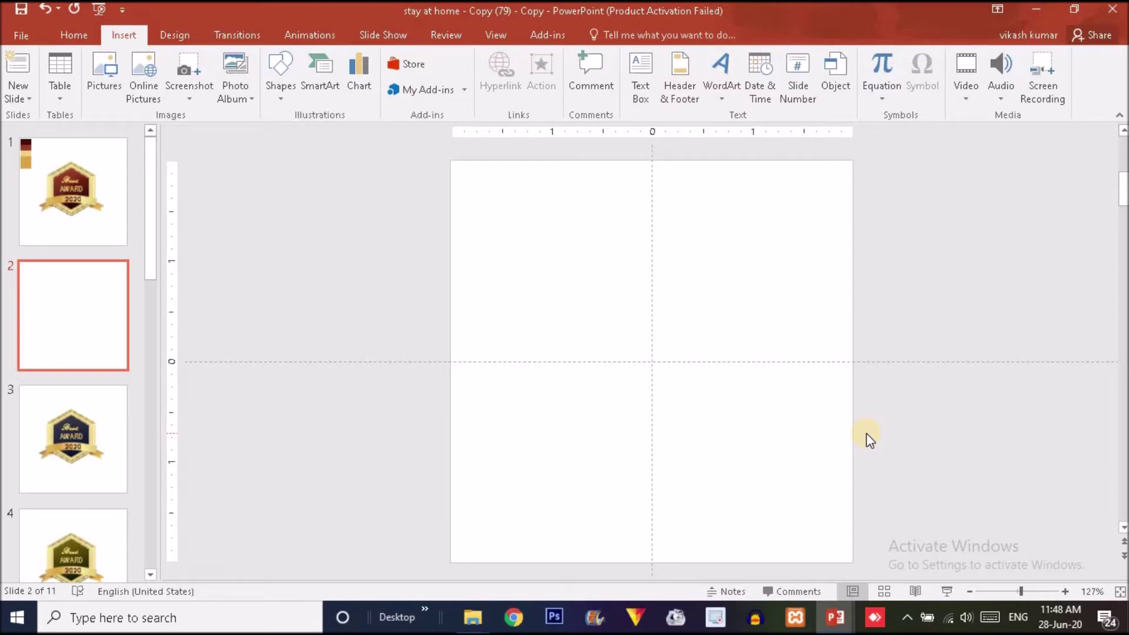
{"action": "left_click", "coordinate": [112, 327]}
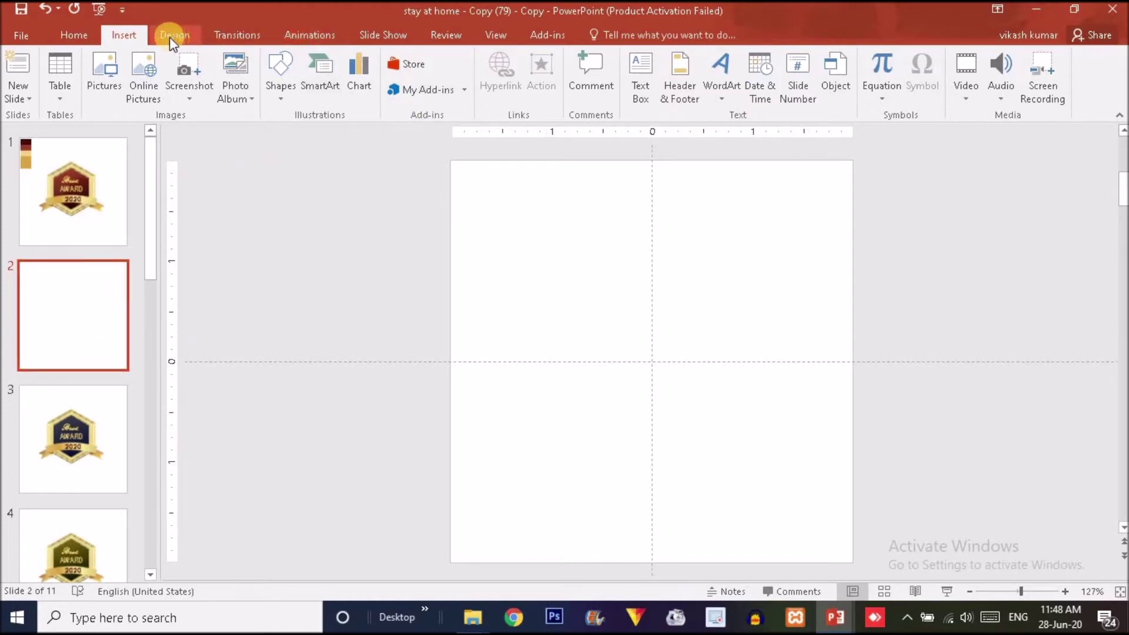
Draw a triangle about 1.24" high and 1.44" wide on the blank slide and remove its outline.
{"action": "left_click", "coordinate": [296, 74]}
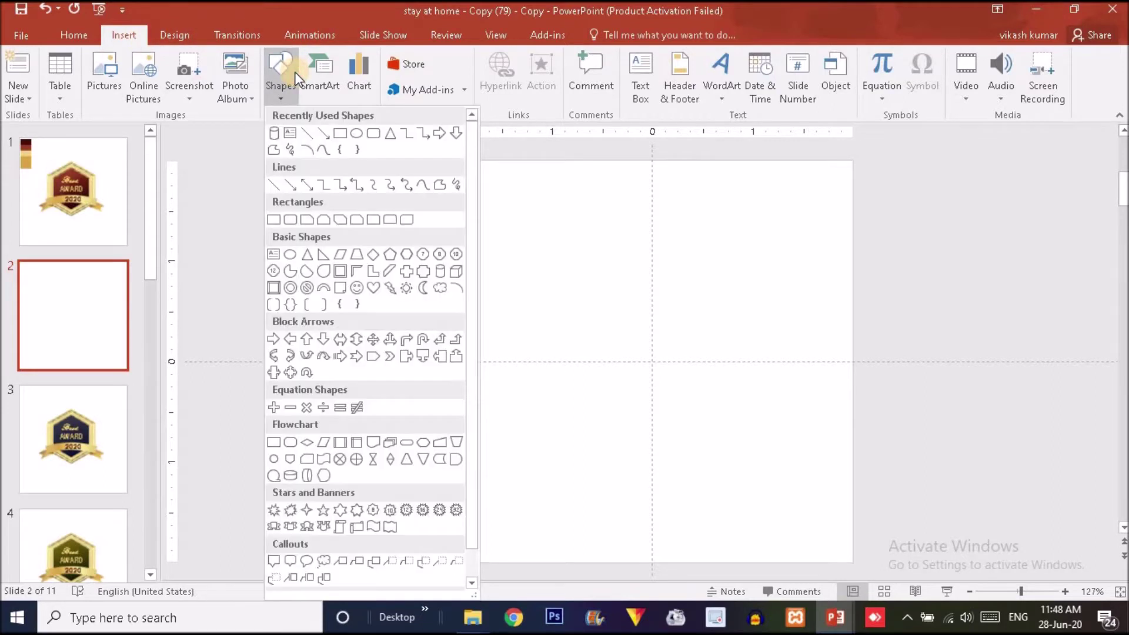
{"action": "left_click", "coordinate": [393, 135]}
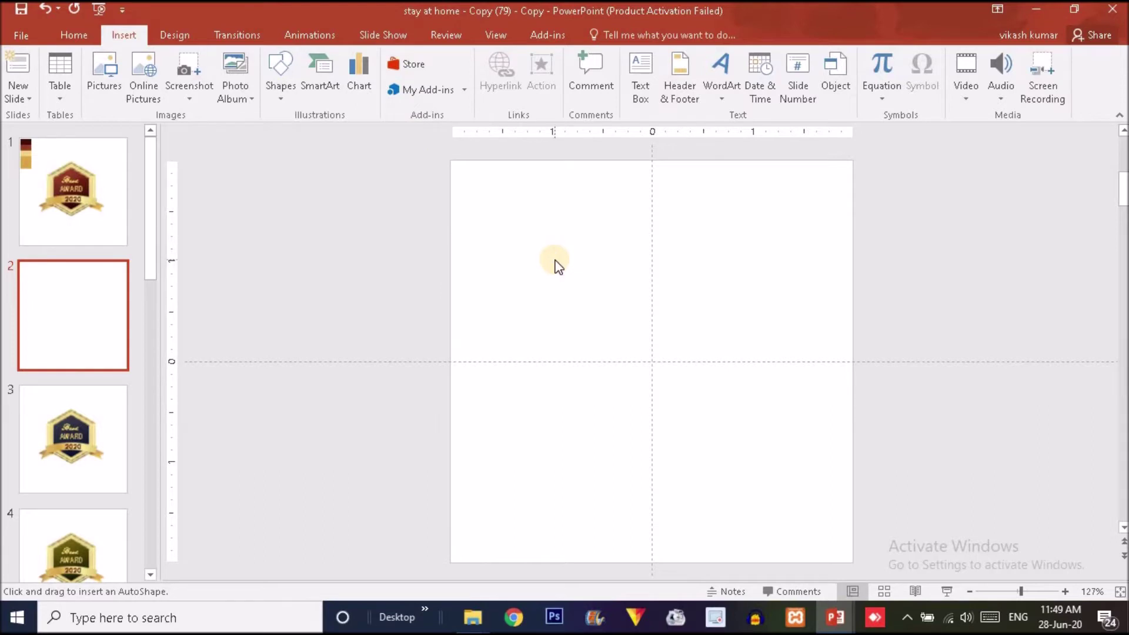
{"action": "mouse_move", "coordinate": [555, 263]}
{"action": "left_mouse_down"}
{"action": "mouse_move", "coordinate": [629, 330]}
{"action": "mouse_move", "coordinate": [602, 323]}
{"action": "left_mouse_up"}
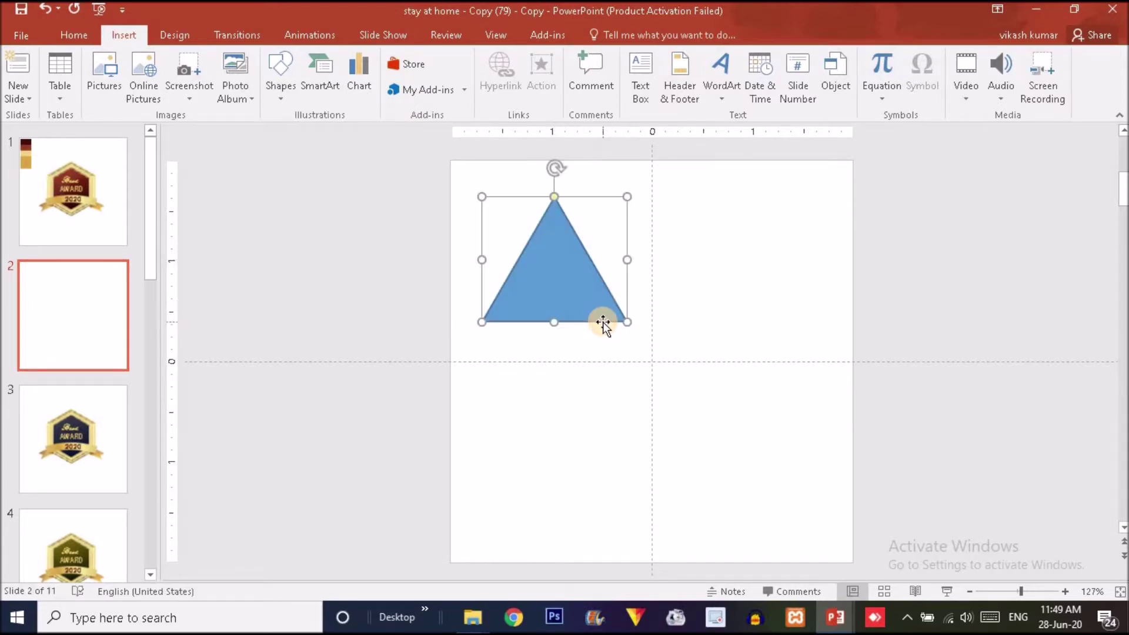
{"action": "left_click_drag", "start_coordinate": [569, 274], "coordinate": [605, 324]}
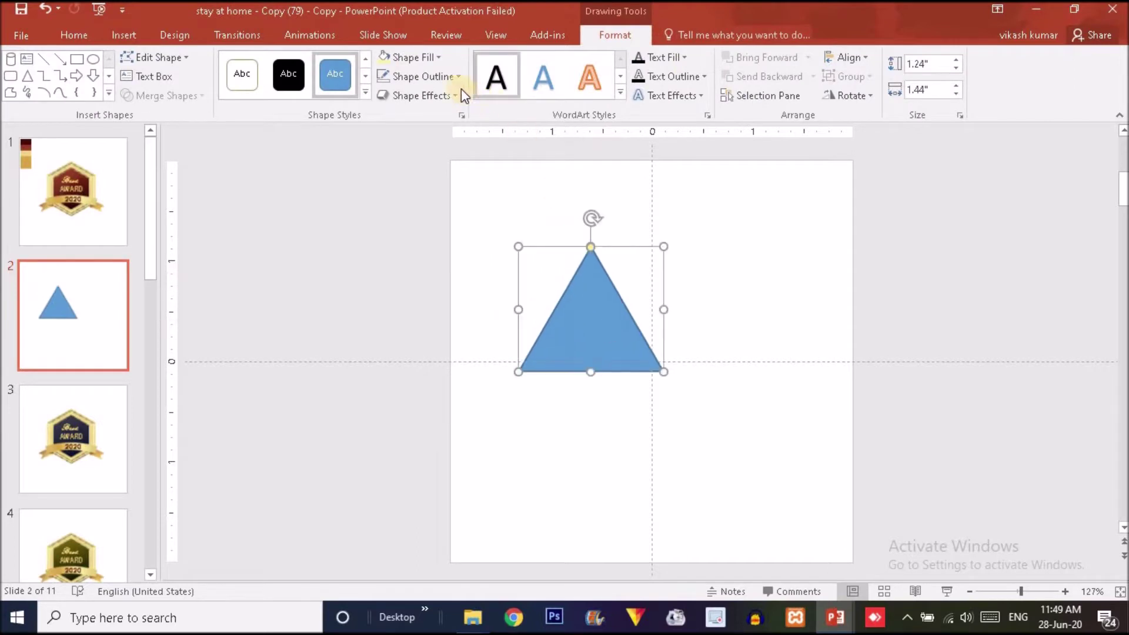
{"action": "left_click", "coordinate": [432, 75]}
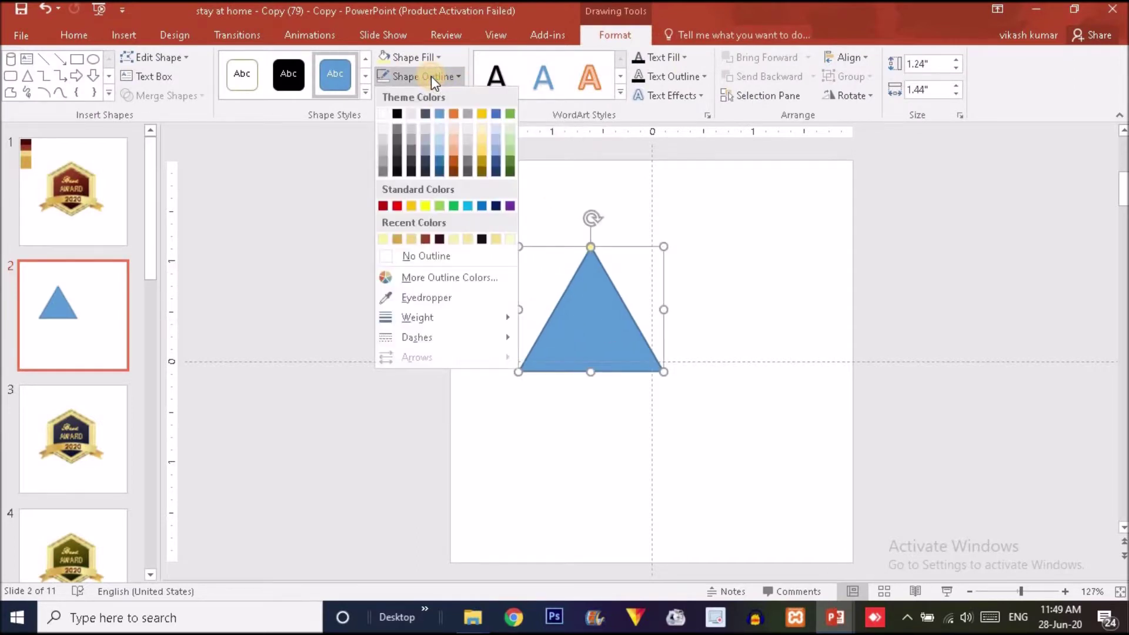
{"action": "left_click", "coordinate": [422, 257]}
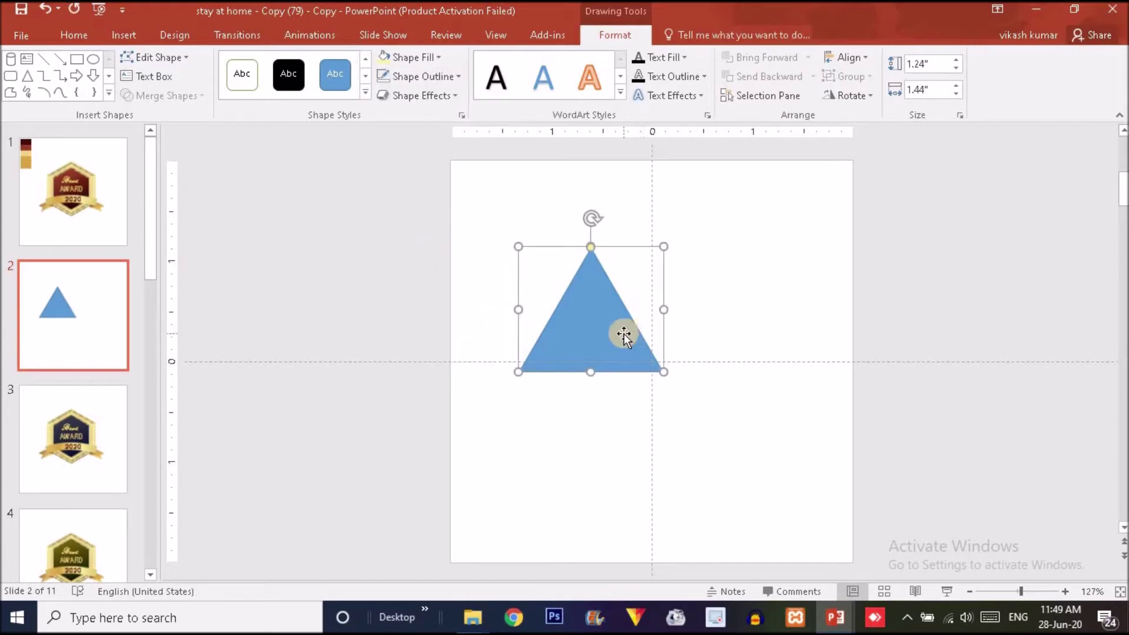
Duplicate the triangle, flip the copy vertically and fit it against the original's slanted side to form a parallelogram.
{"action": "left_click_drag", "start_coordinate": [623, 333], "coordinate": [733, 312]}
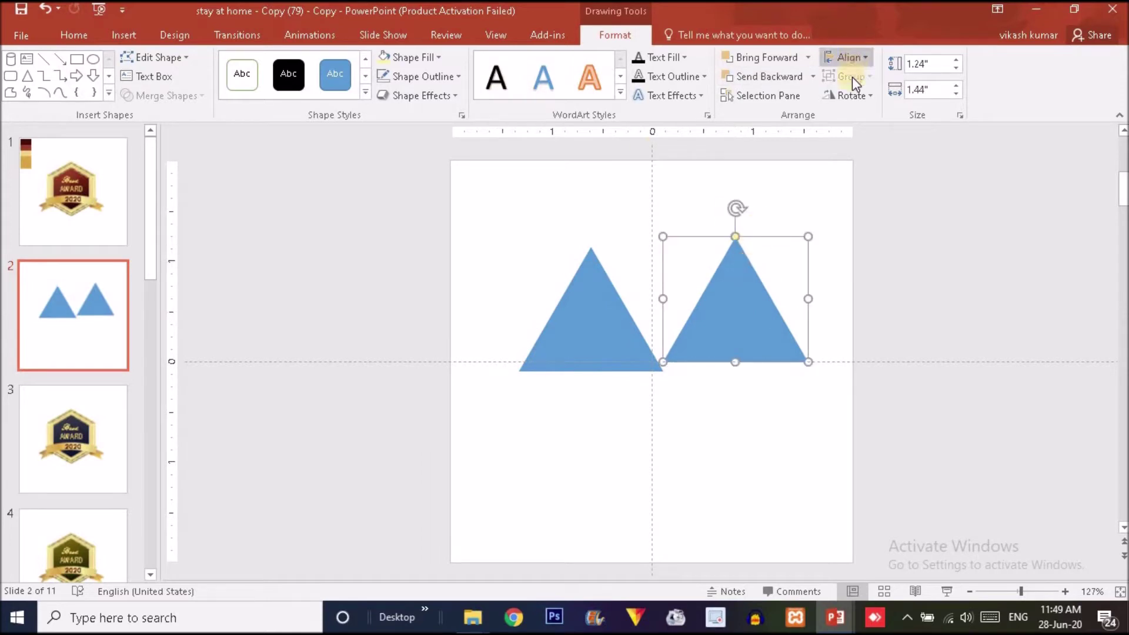
{"action": "left_click", "coordinate": [850, 95]}
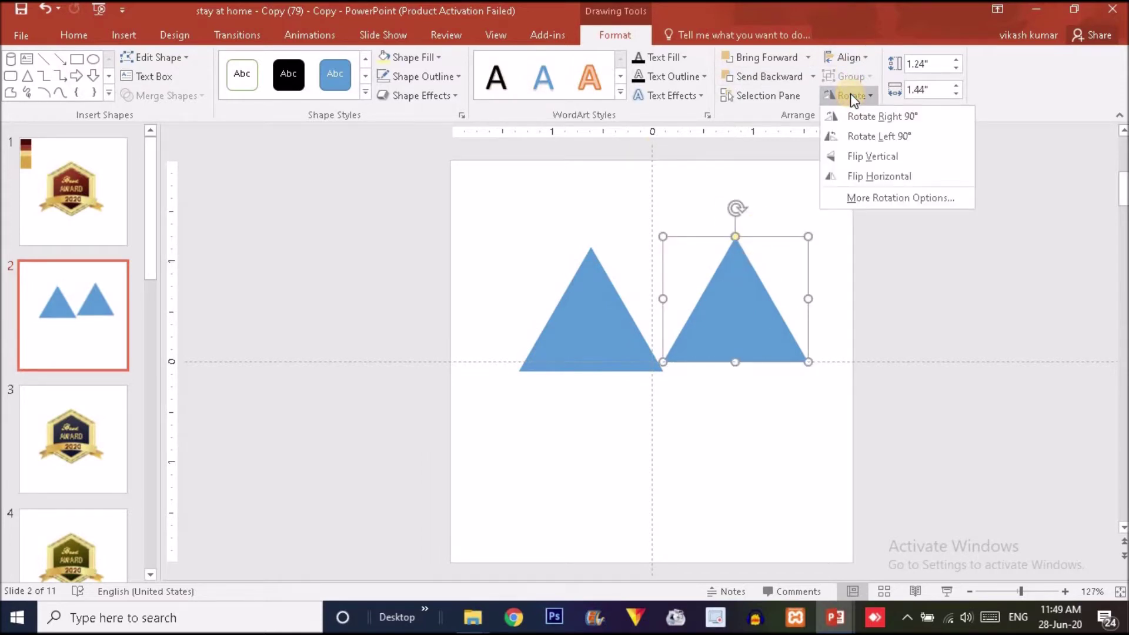
{"action": "left_click", "coordinate": [873, 157]}
{"action": "left_click_drag", "start_coordinate": [727, 279], "coordinate": [655, 288]}
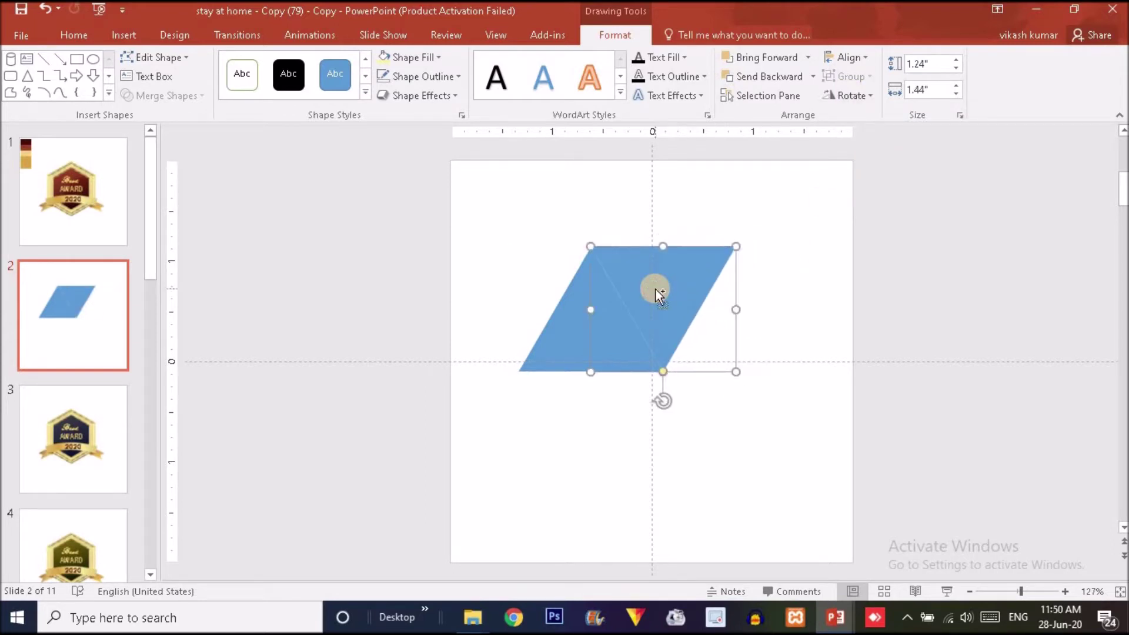
Complete a trapezoid with another copy of the upright triangle and group the three triangles.
{"action": "left_click", "coordinate": [567, 340]}
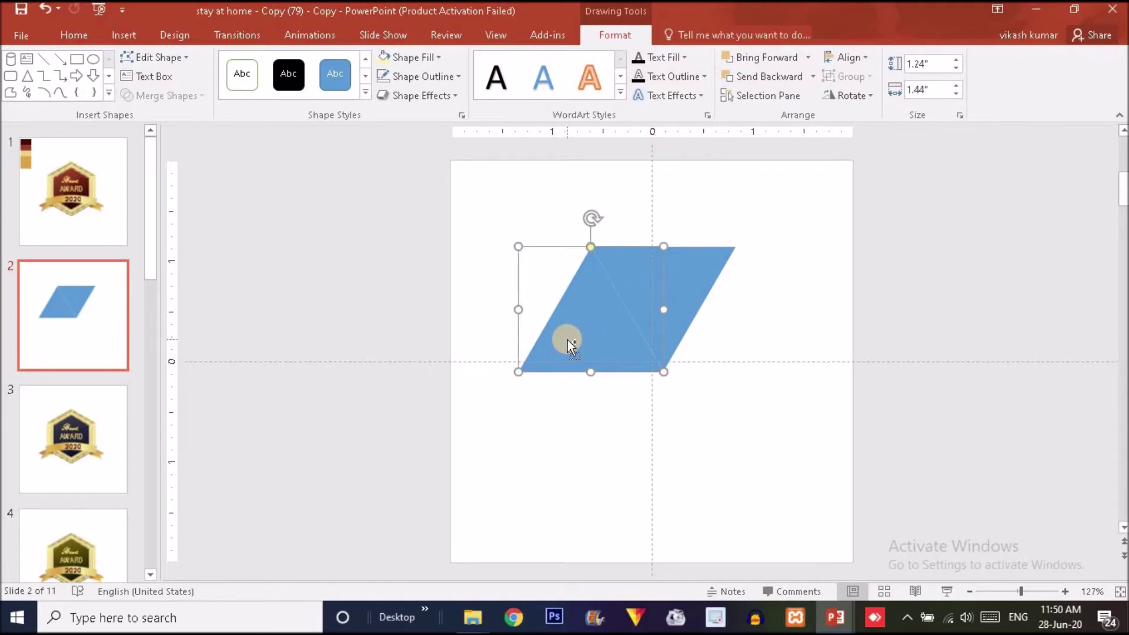
{"action": "key", "text": "ctrl+d"}
{"action": "left_click_drag", "start_coordinate": [762, 349], "coordinate": [742, 341]}
{"action": "left_click_drag", "start_coordinate": [383, 204], "coordinate": [904, 400]}
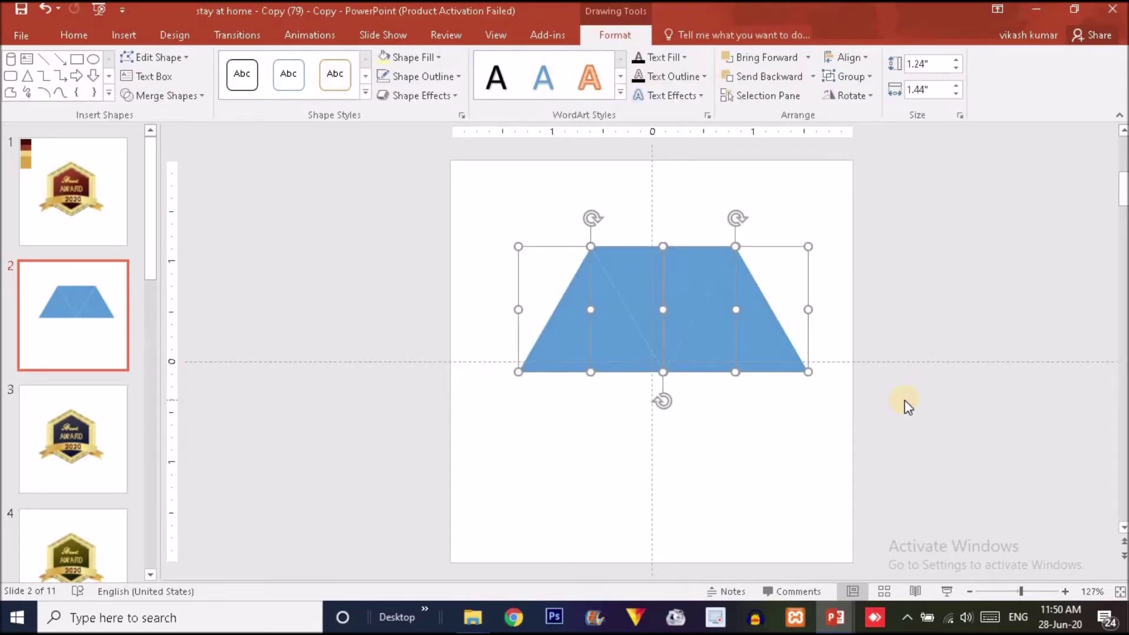
{"action": "key", "text": "ctrl+g"}
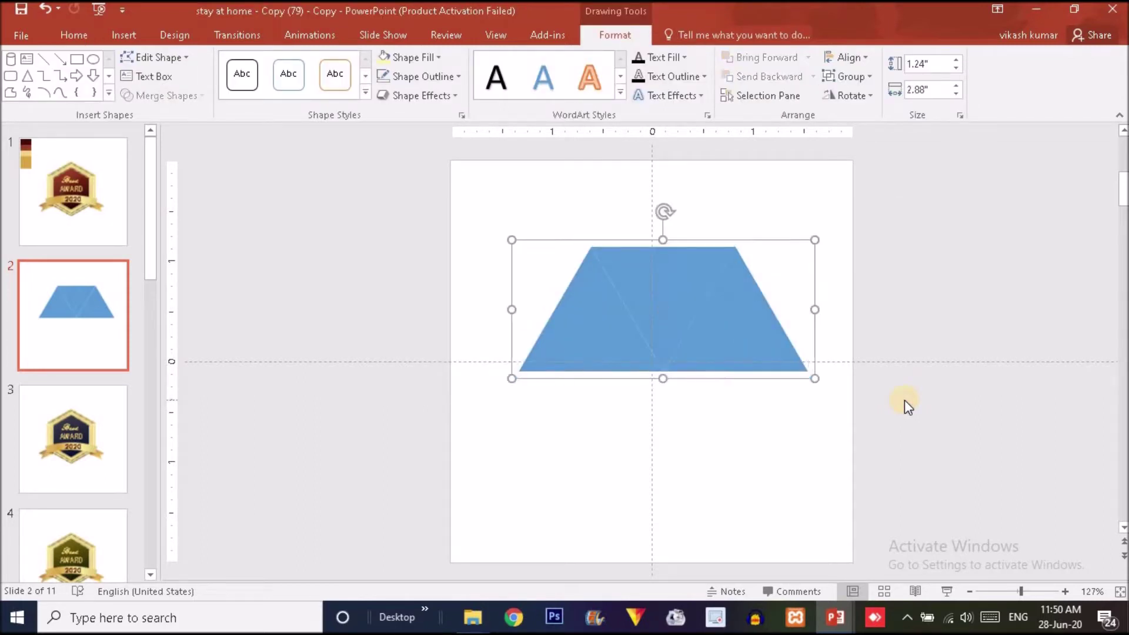
Duplicate the trapezoid group, flip the copy vertically and place it just below the original, horizontally aligned with it.
{"action": "key", "text": "ctrl+d"}
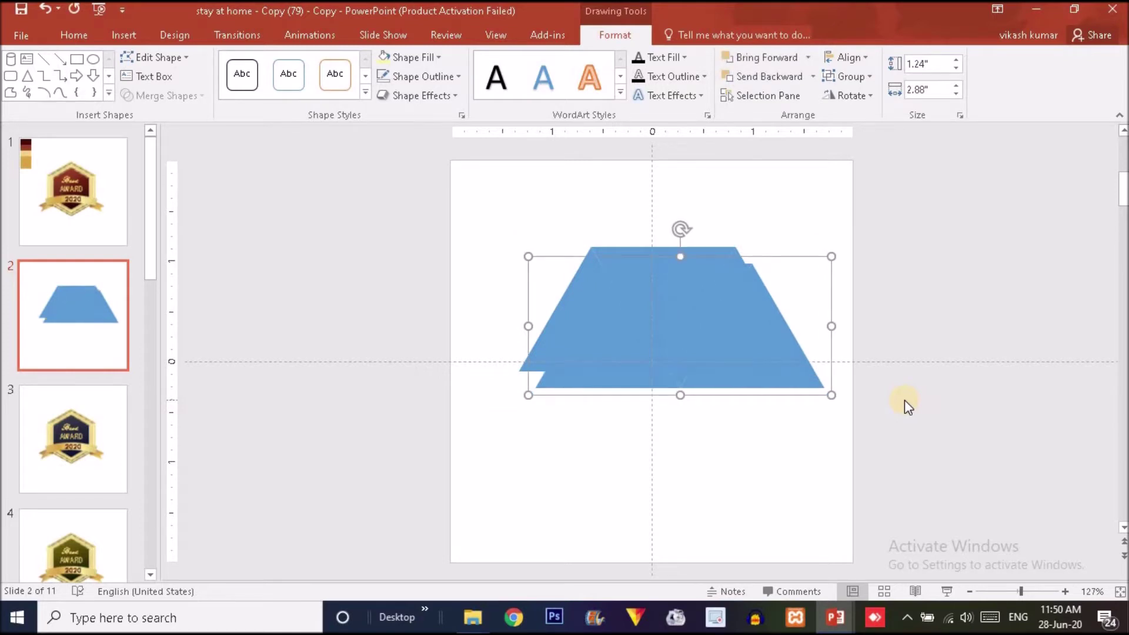
{"action": "left_click_drag", "start_coordinate": [722, 321], "coordinate": [686, 426]}
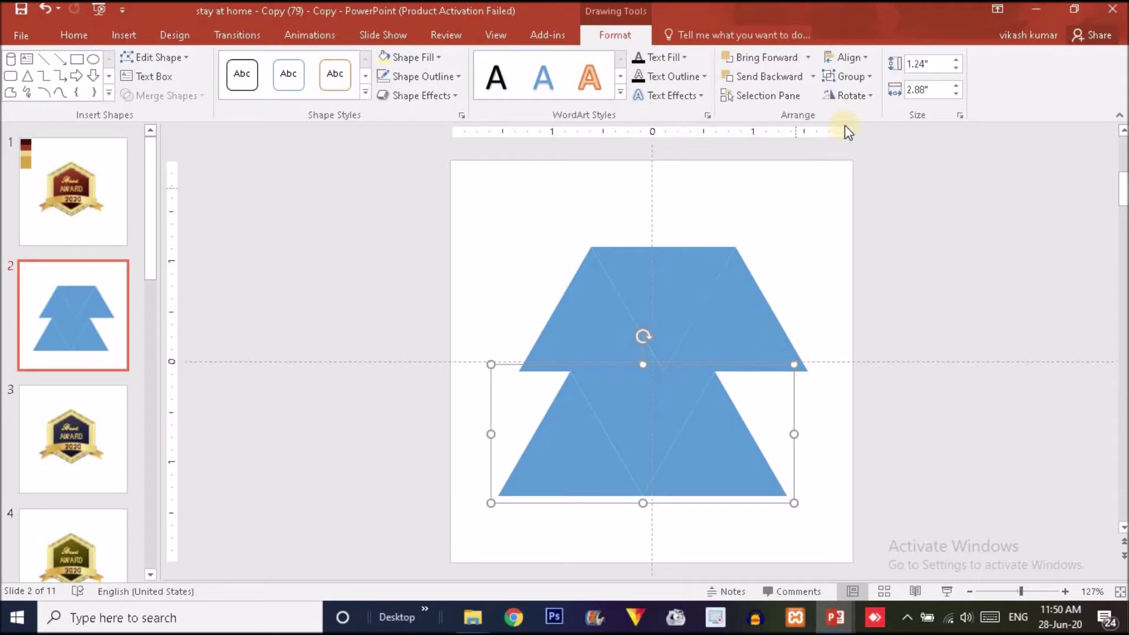
{"action": "left_click", "coordinate": [853, 96]}
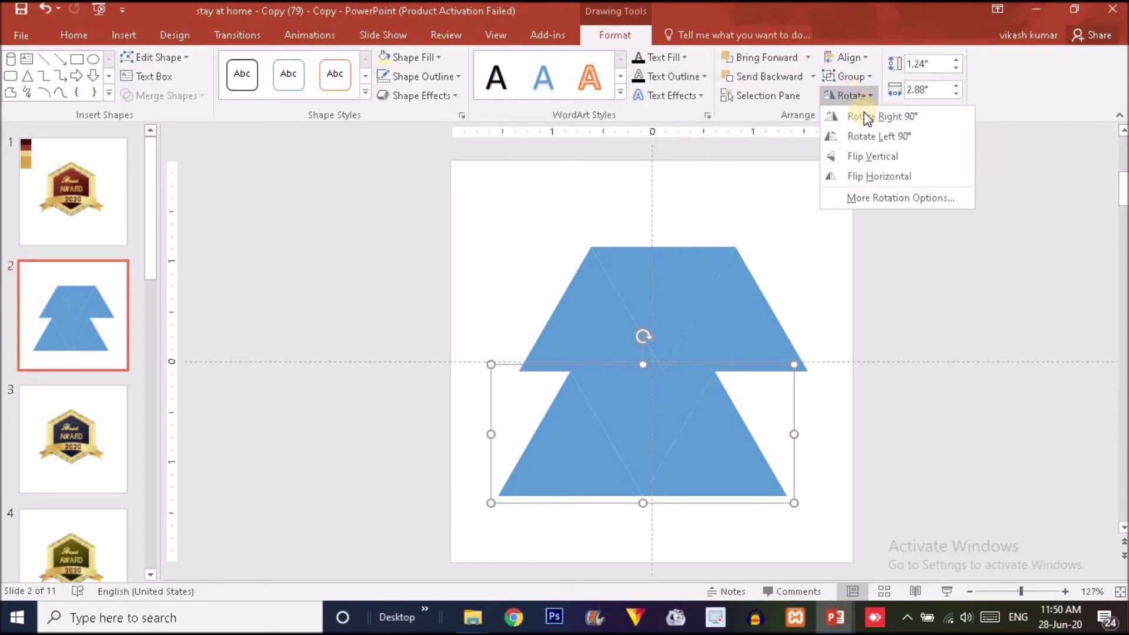
{"action": "left_click", "coordinate": [873, 157]}
{"action": "left_click_drag", "start_coordinate": [630, 435], "coordinate": [715, 452]}
{"action": "left_click", "coordinate": [472, 212]}
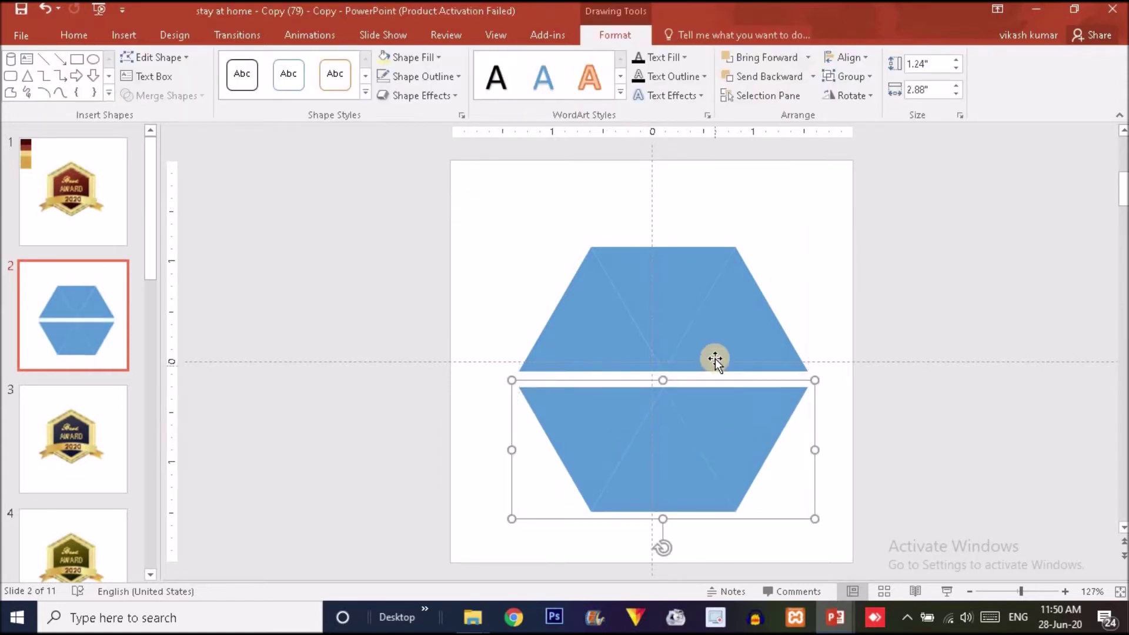
Ungroup both trapezoids and move the lower three triangles up against the upper half to close the gap.
{"action": "left_click", "coordinate": [715, 358]}
{"action": "right_click", "coordinate": [715, 358]}
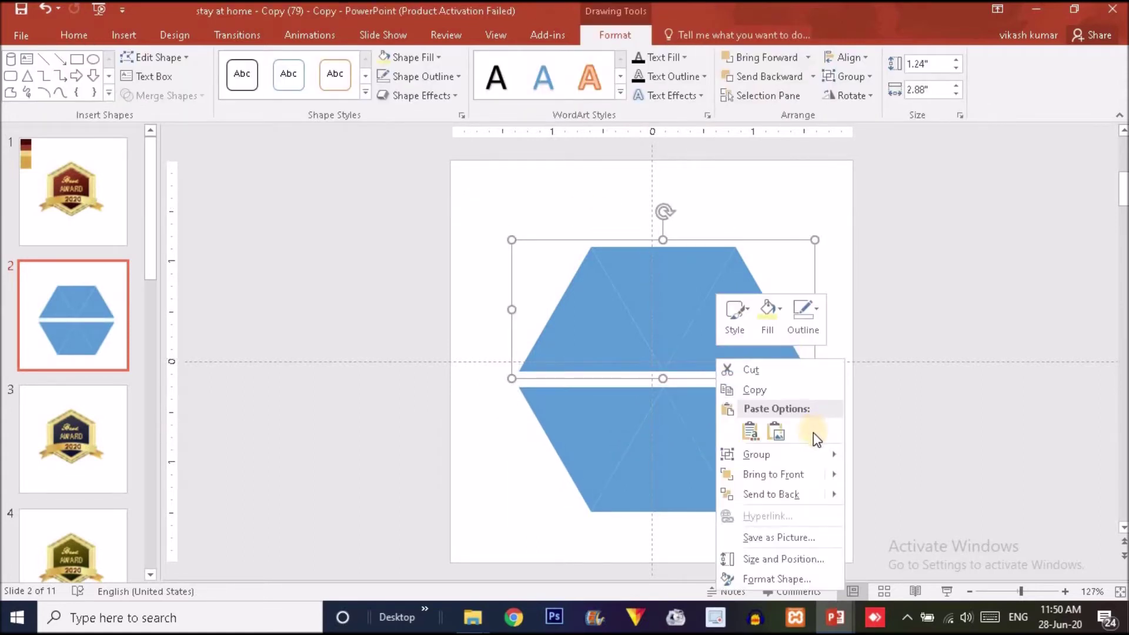
{"action": "mouse_move", "coordinate": [811, 454]}
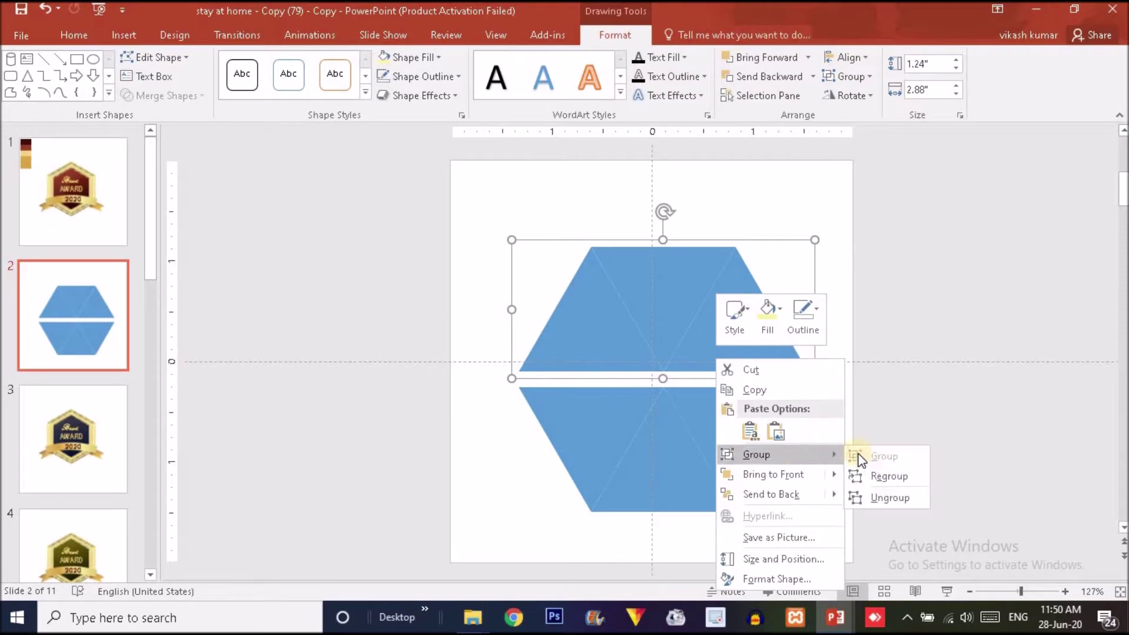
{"action": "left_click", "coordinate": [885, 498]}
{"action": "right_click", "coordinate": [746, 468]}
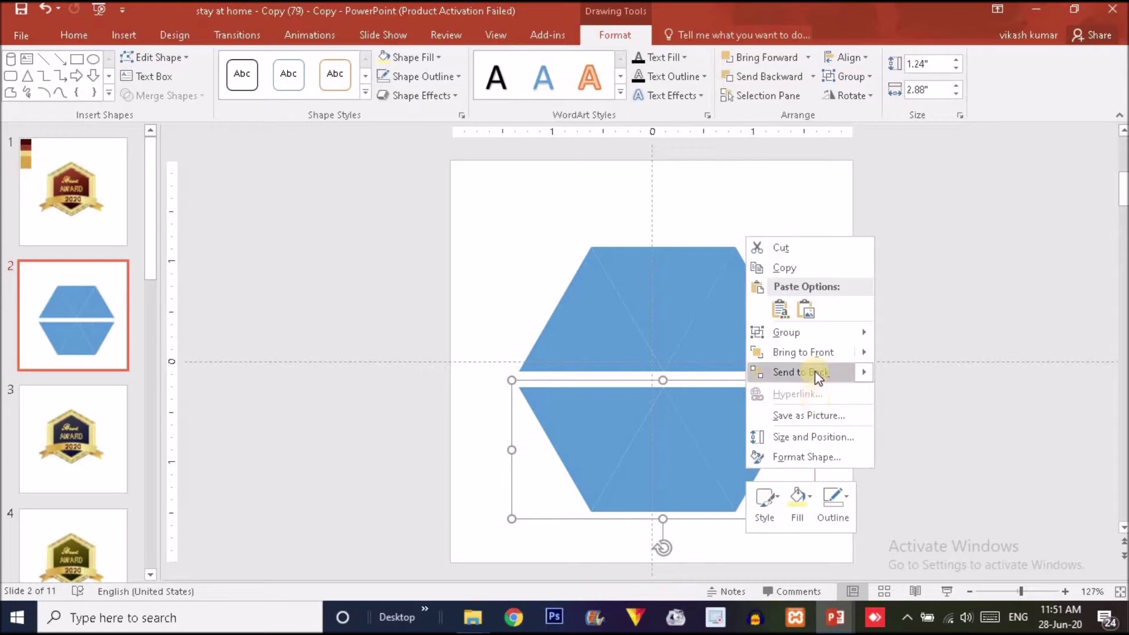
{"action": "left_click", "coordinate": [814, 336]}
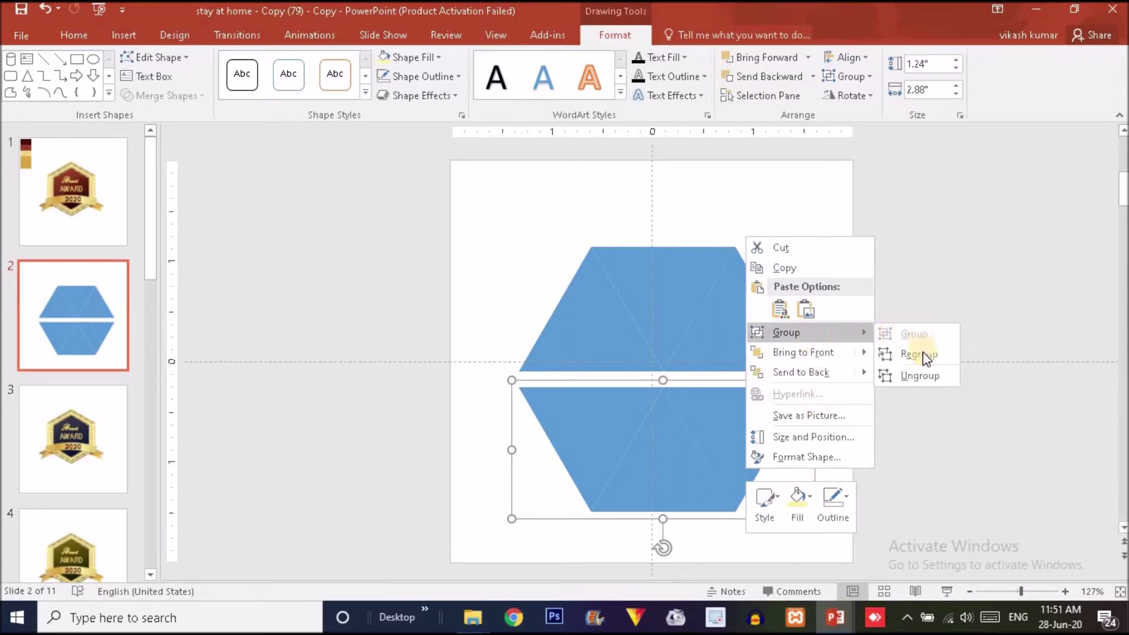
{"action": "left_click", "coordinate": [923, 375]}
{"action": "left_click", "coordinate": [718, 448]}
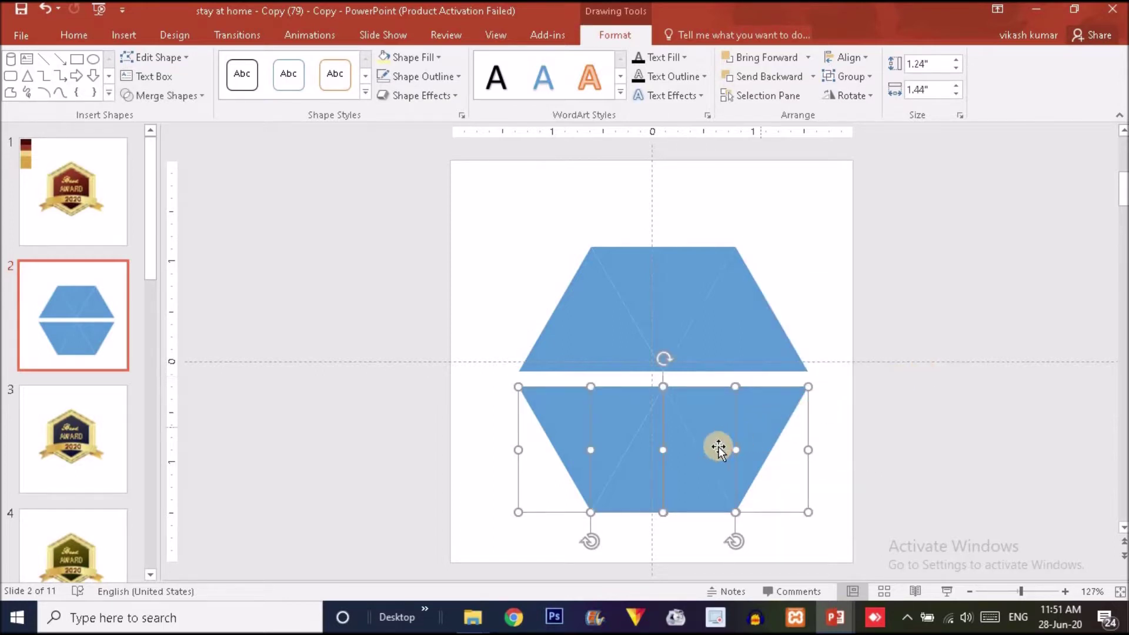
{"action": "left_click_drag", "start_coordinate": [685, 448], "coordinate": [689, 442]}
Merge all six triangles into a single hexagon and center it on the slide.
{"action": "key", "text": "ctrl+a"}
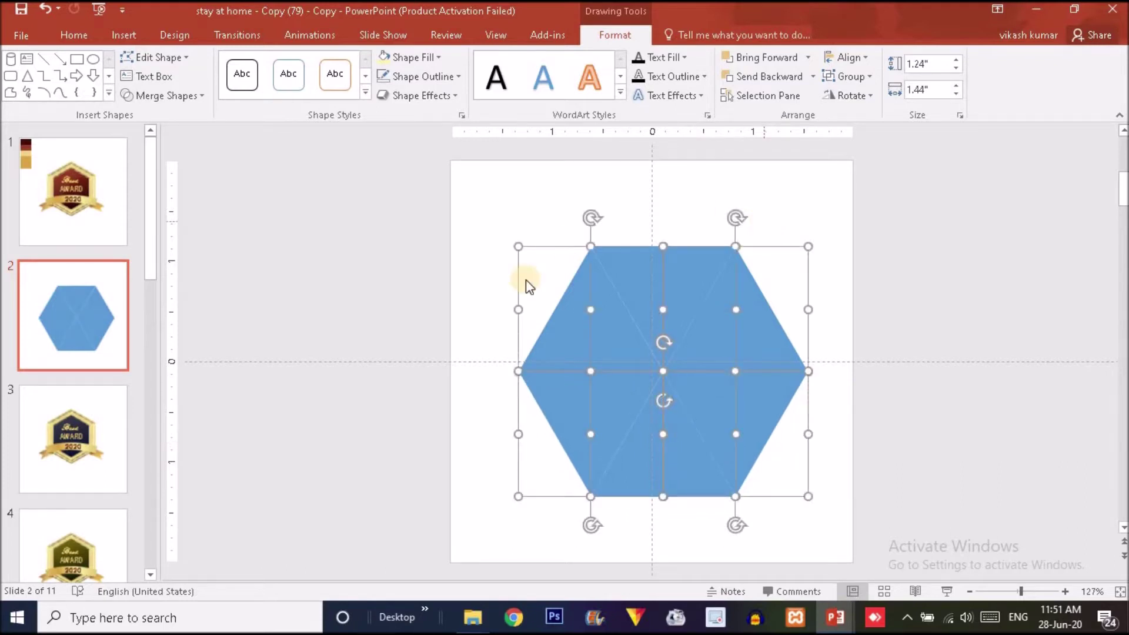
{"action": "left_click", "coordinate": [166, 95]}
{"action": "left_click", "coordinate": [159, 117]}
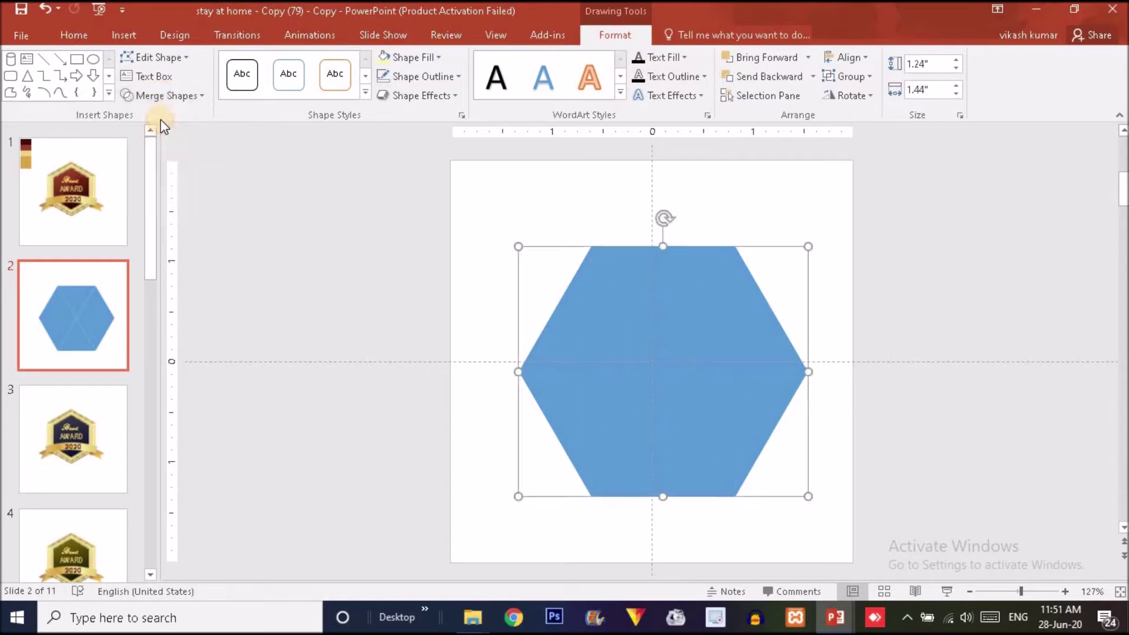
{"action": "mouse_move", "coordinate": [688, 348]}
{"action": "left_mouse_down"}
{"action": "mouse_move", "coordinate": [665, 378]}
{"action": "mouse_move", "coordinate": [679, 361]}
{"action": "left_mouse_up"}
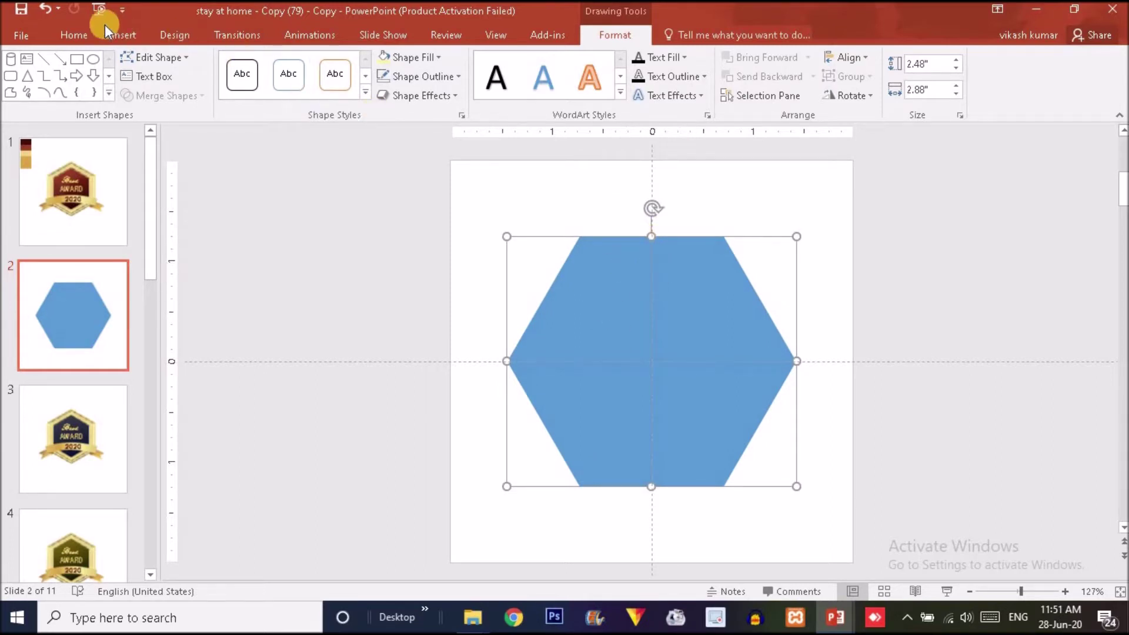
{"action": "left_click", "coordinate": [232, 86]}
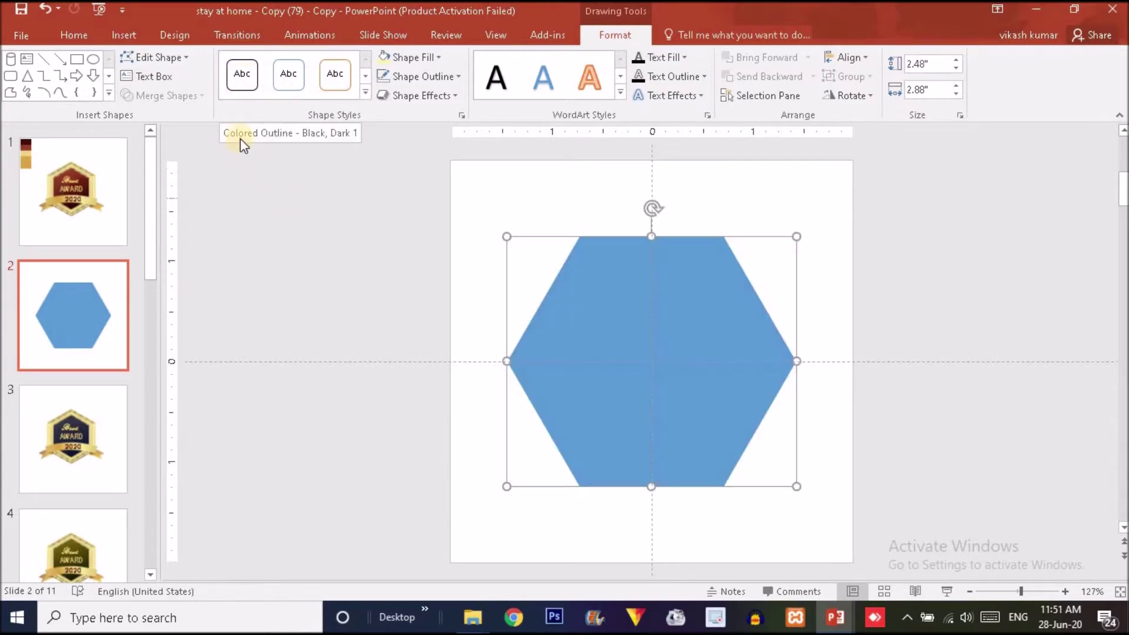
{"action": "left_click", "coordinate": [129, 36]}
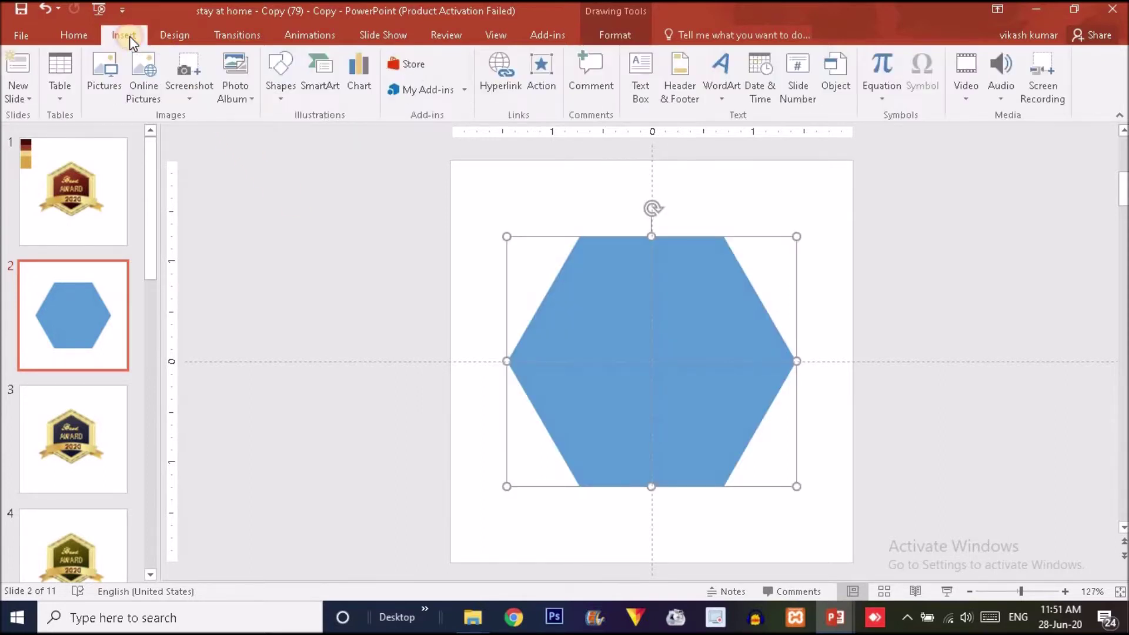
{"action": "left_click", "coordinate": [273, 81]}
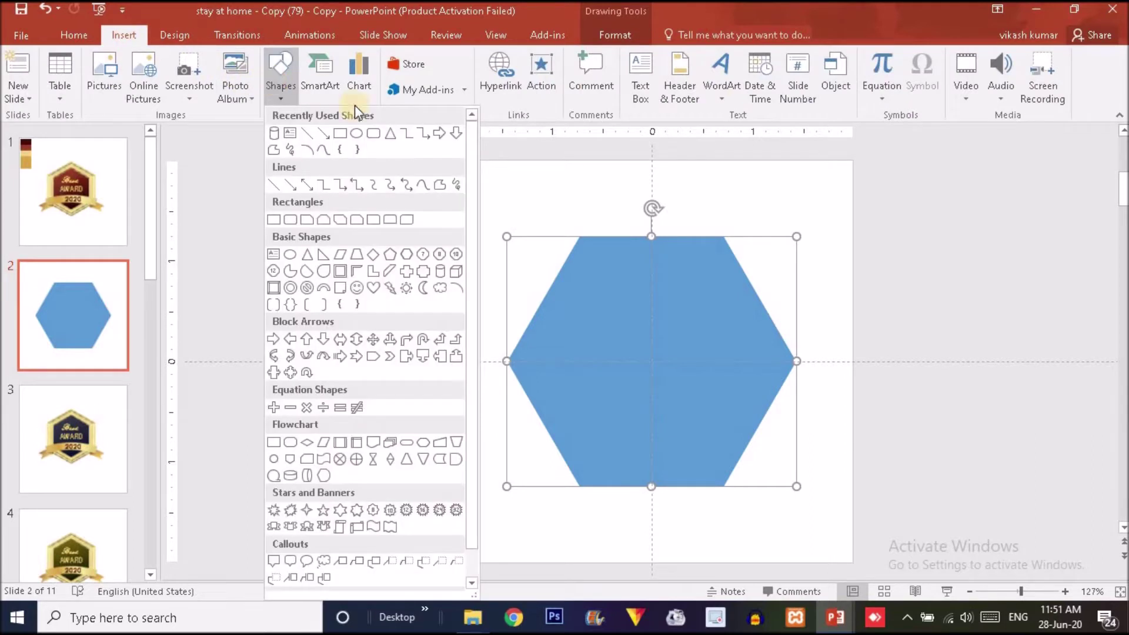
{"action": "left_click", "coordinate": [409, 259]}
{"action": "left_click_drag", "start_coordinate": [489, 190], "coordinate": [566, 275]}
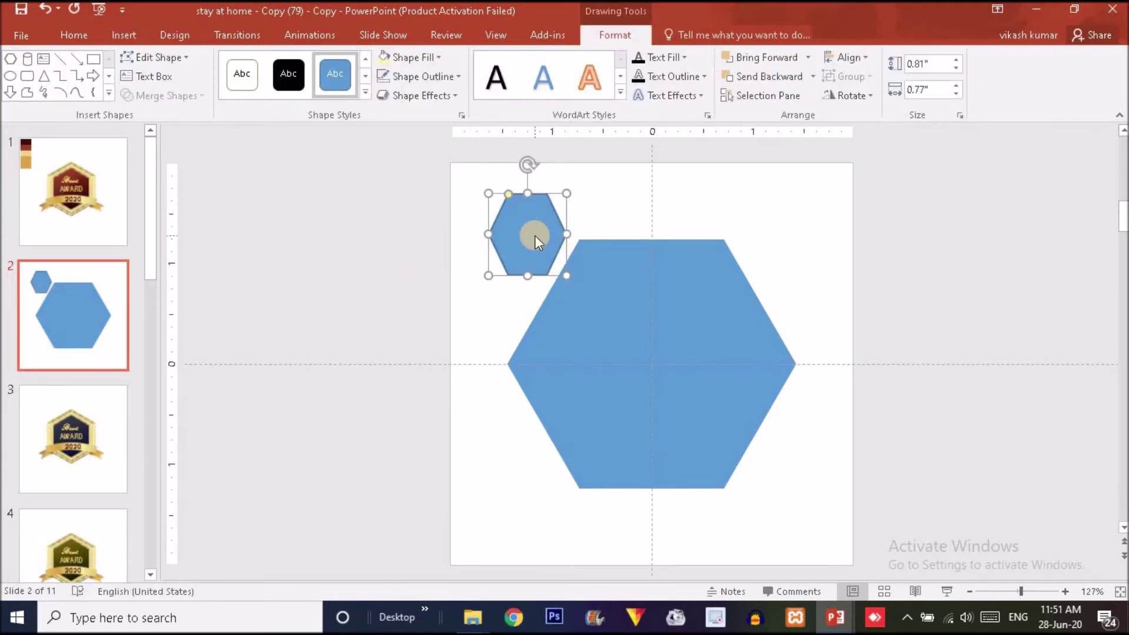
{"action": "key", "text": "Delete"}
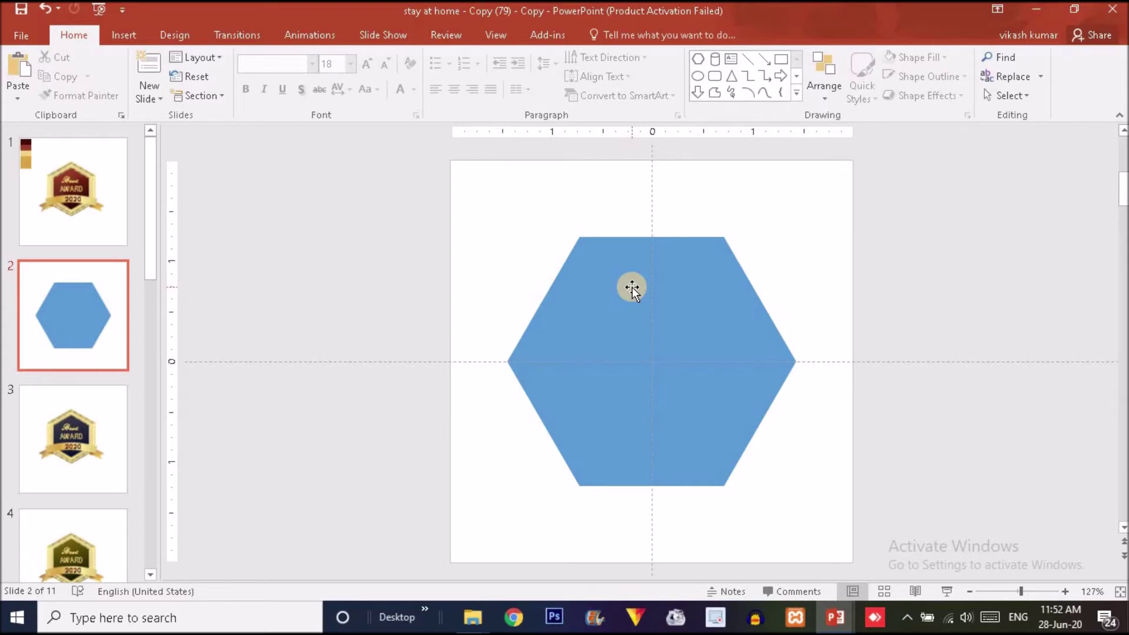
Duplicate the blue hexagon, fill the copy light yellow, shrink it to about 2.31" by 2.68" and center it over the original.
{"action": "left_click", "coordinate": [695, 360]}
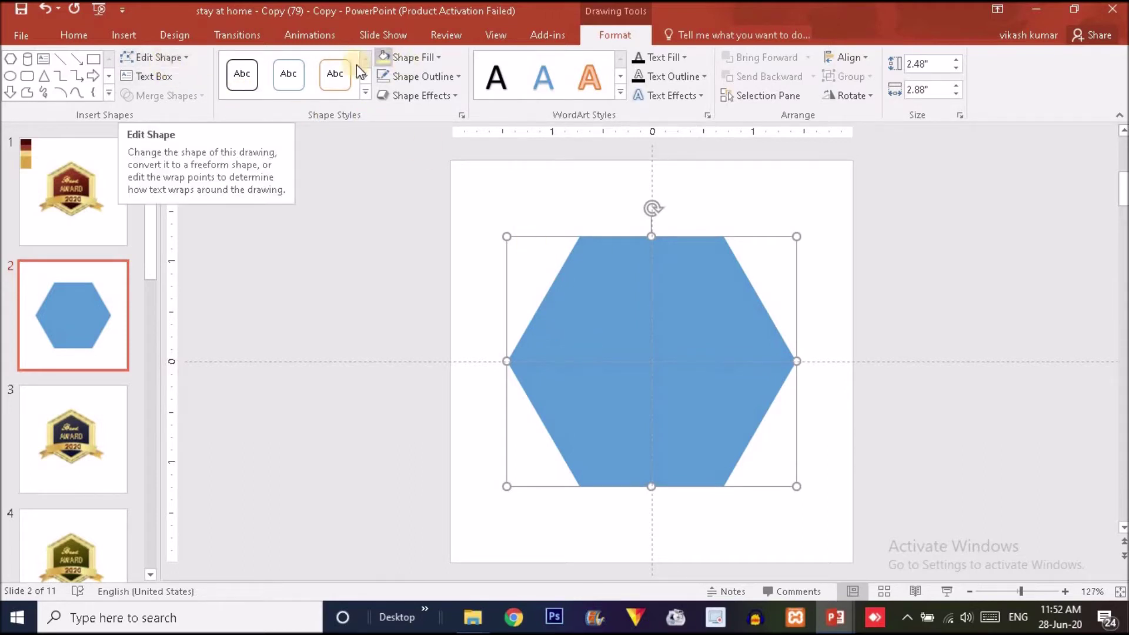
{"action": "left_click_drag", "start_coordinate": [658, 290], "coordinate": [731, 269]}
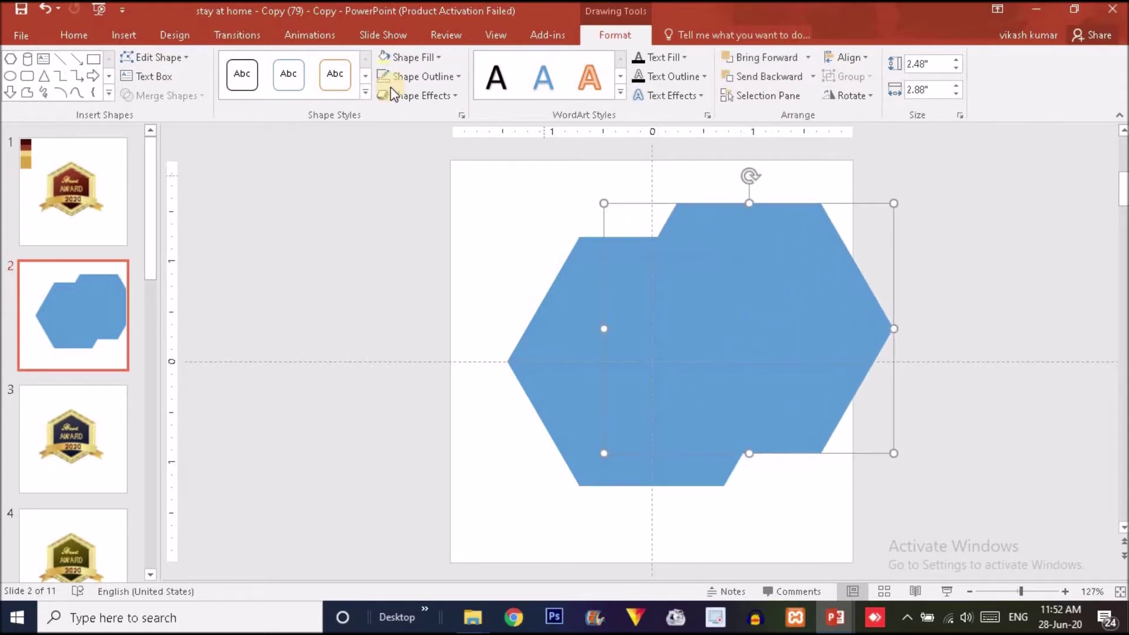
{"action": "left_click", "coordinate": [385, 57]}
{"action": "left_click_drag", "start_coordinate": [726, 259], "coordinate": [674, 299]}
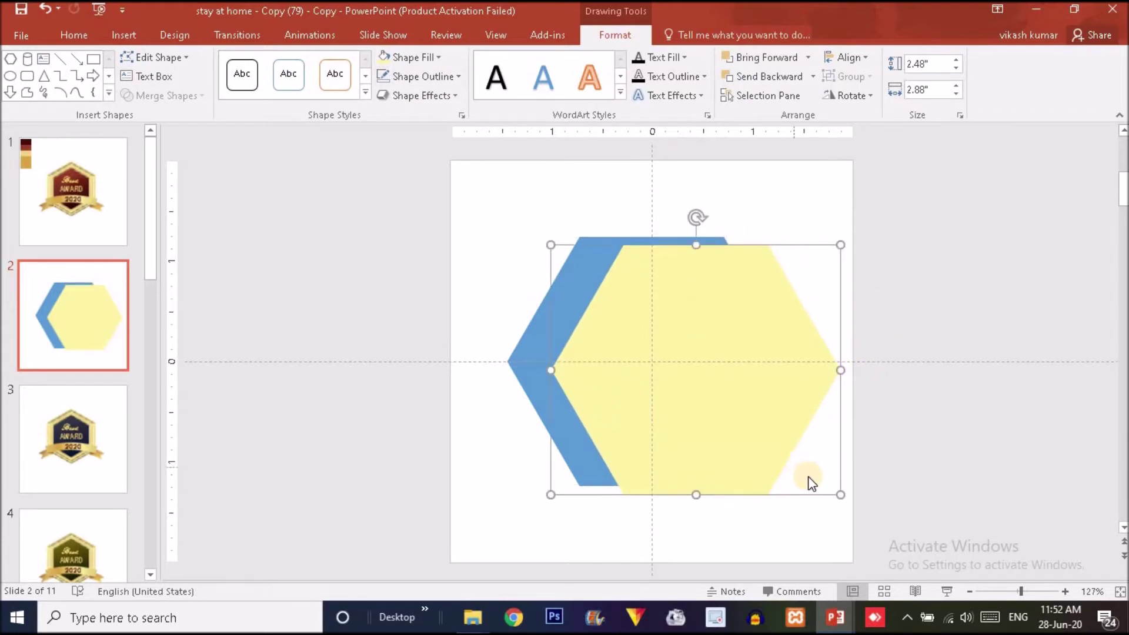
{"action": "left_click_drag", "start_coordinate": [840, 496], "coordinate": [830, 486]}
{"action": "left_click_drag", "start_coordinate": [702, 406], "coordinate": [685, 403]}
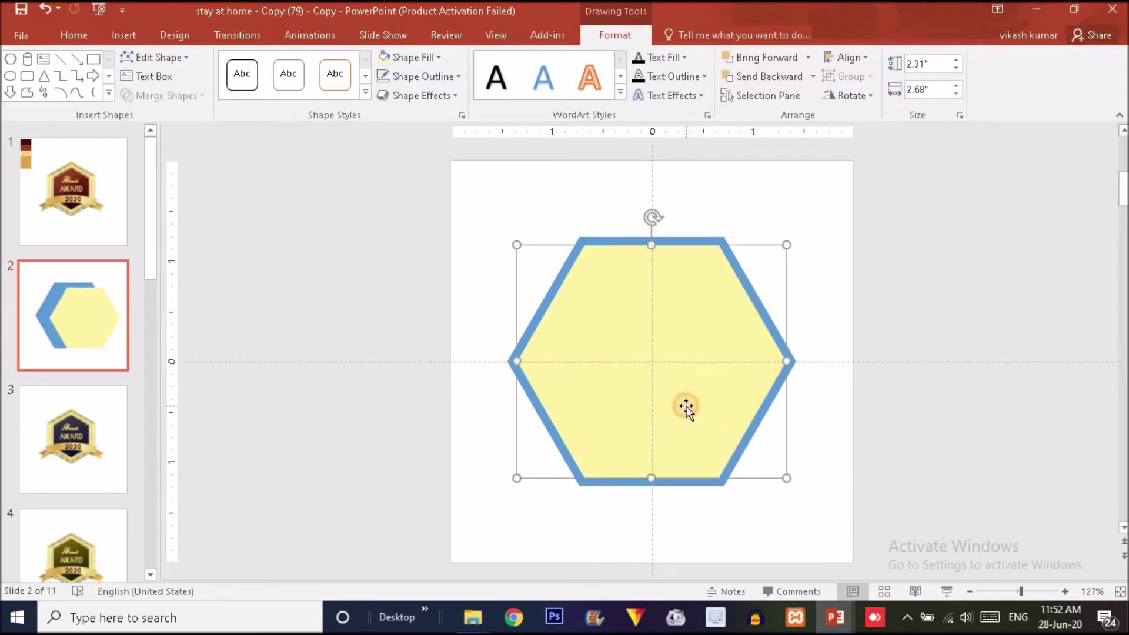
Make a spare copy of the light yellow hexagon and set it aside, off the slide's upper right corner.
{"action": "left_click", "coordinate": [710, 240]}
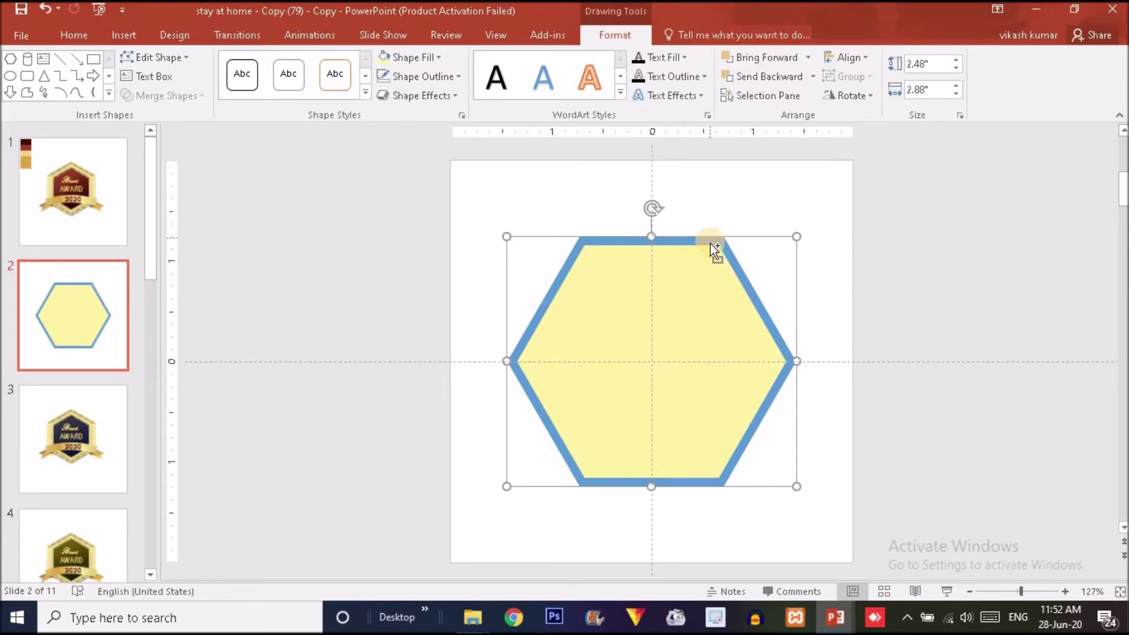
{"action": "left_click", "coordinate": [707, 323], "text": "shift"}
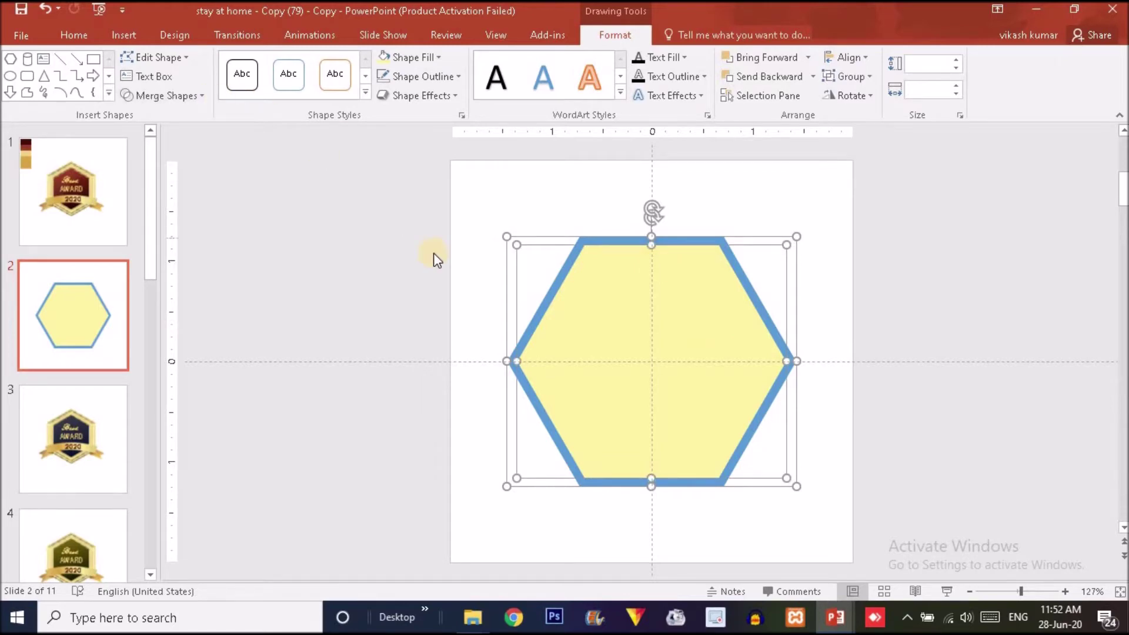
{"action": "left_click", "coordinate": [433, 253]}
{"action": "left_click", "coordinate": [695, 315]}
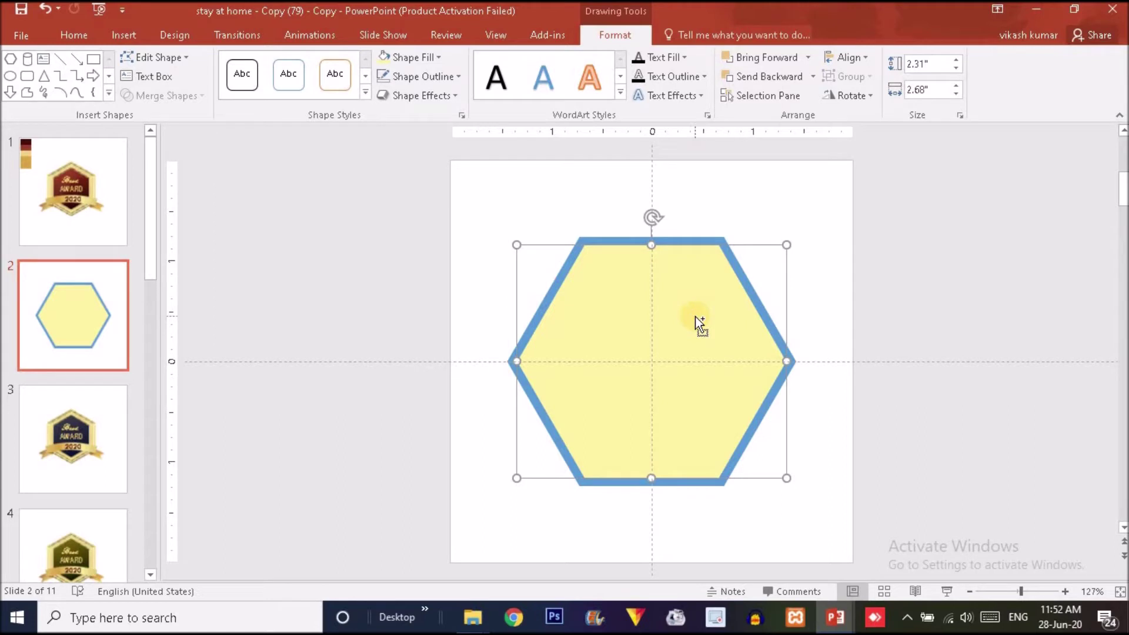
{"action": "left_click_drag", "start_coordinate": [695, 316], "coordinate": [952, 247]}
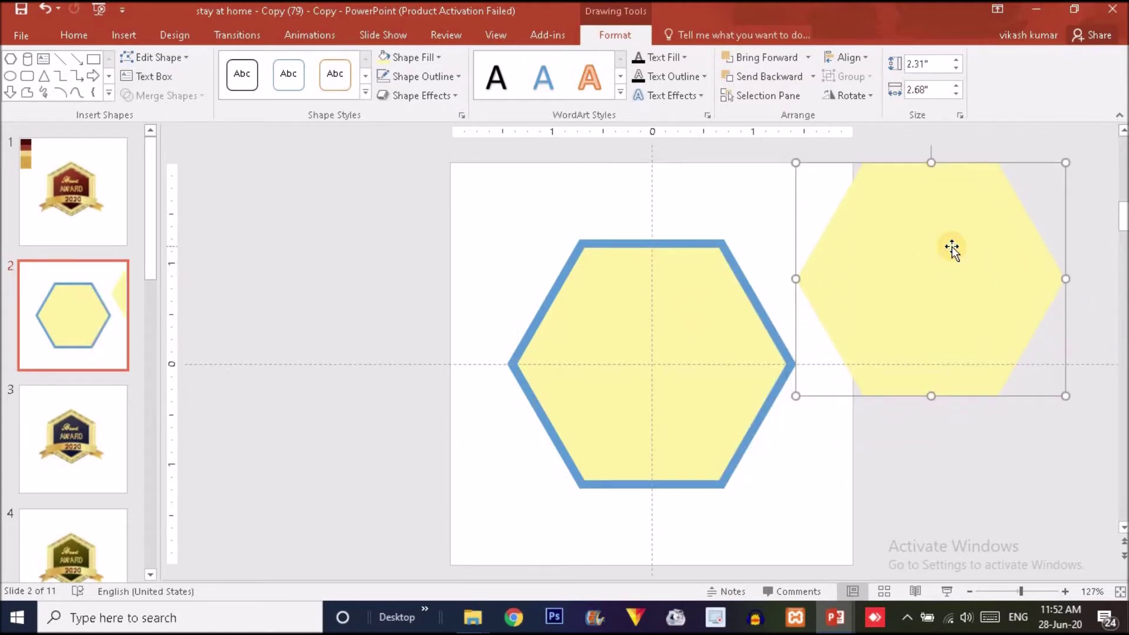
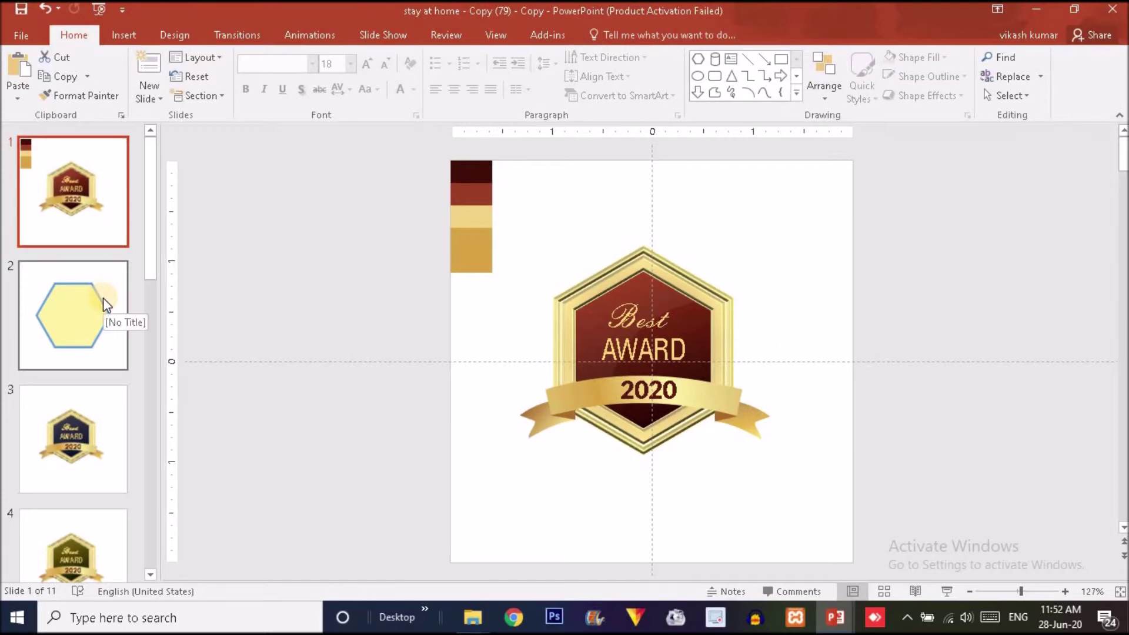
On slide 2, duplicate the light yellow hexagon and fill the copy with the standard orange-gold color.
{"action": "left_click", "coordinate": [104, 298]}
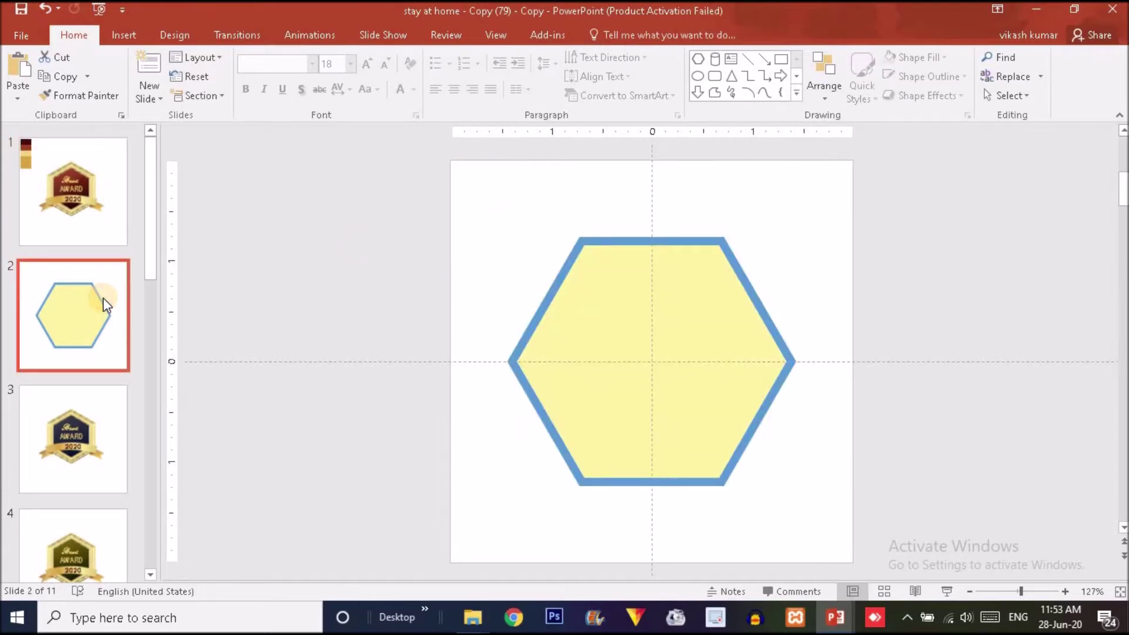
{"action": "left_click", "coordinate": [694, 337]}
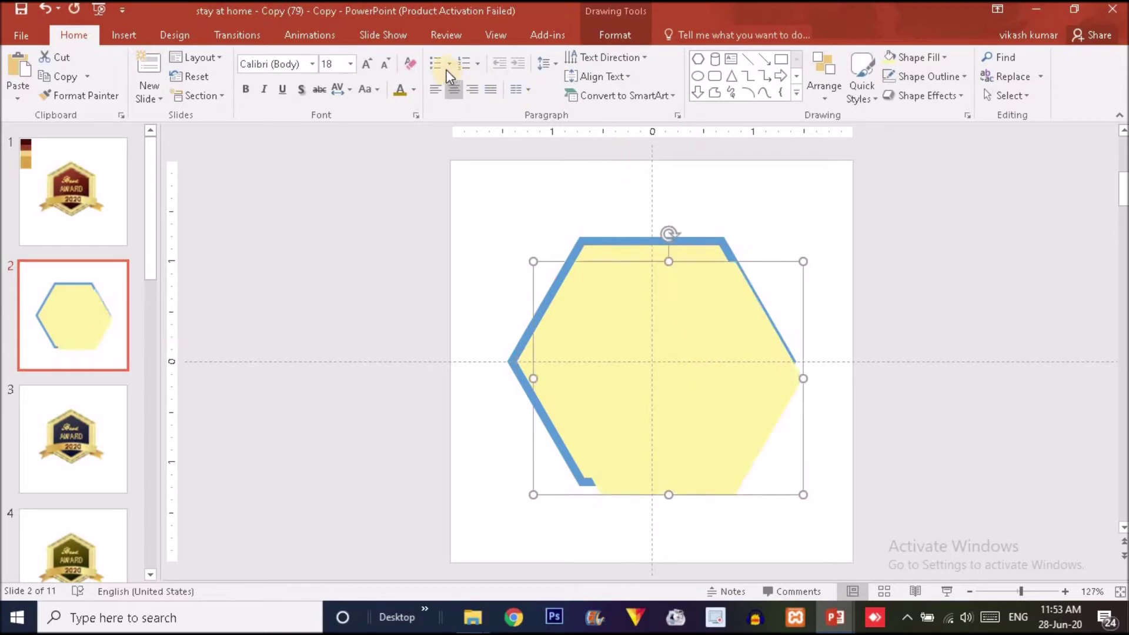
{"action": "left_click", "coordinate": [617, 37]}
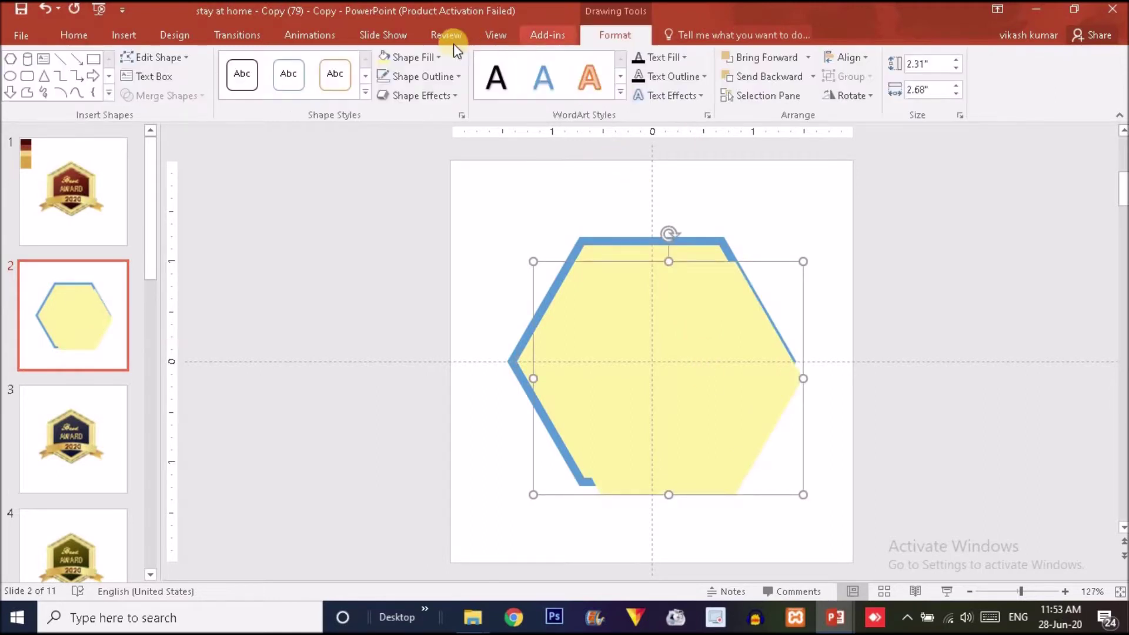
{"action": "left_click", "coordinate": [425, 59]}
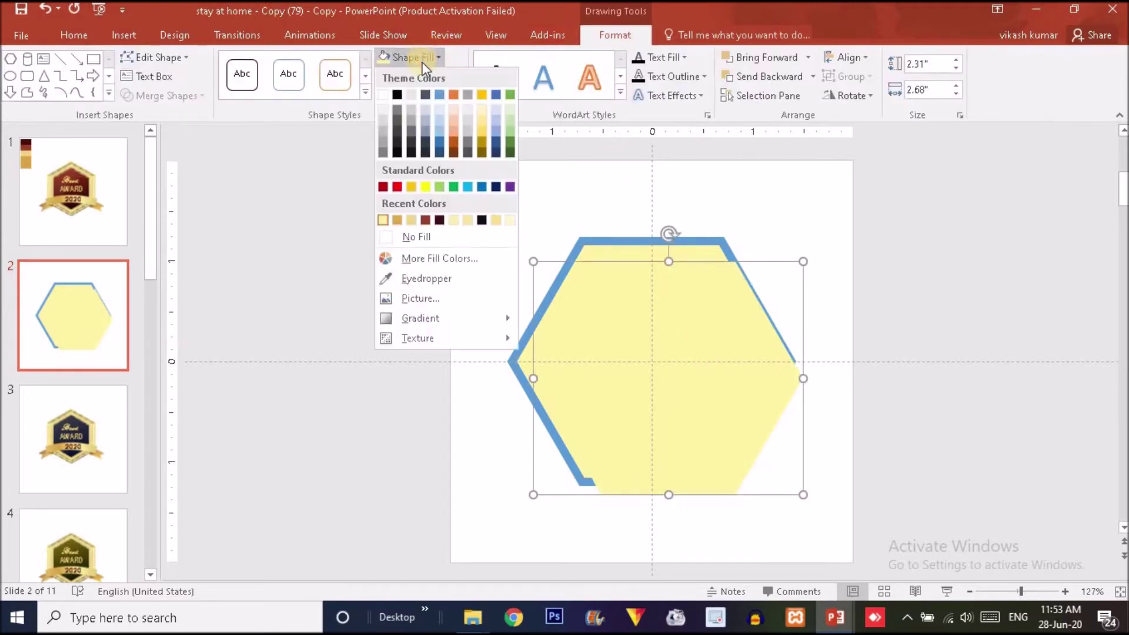
{"action": "left_click", "coordinate": [413, 187]}
Shrink the orange-gold hexagon to about 1.95" by 2.26" and center it inside the light yellow hexagon.
{"action": "left_click_drag", "start_coordinate": [690, 325], "coordinate": [869, 319]}
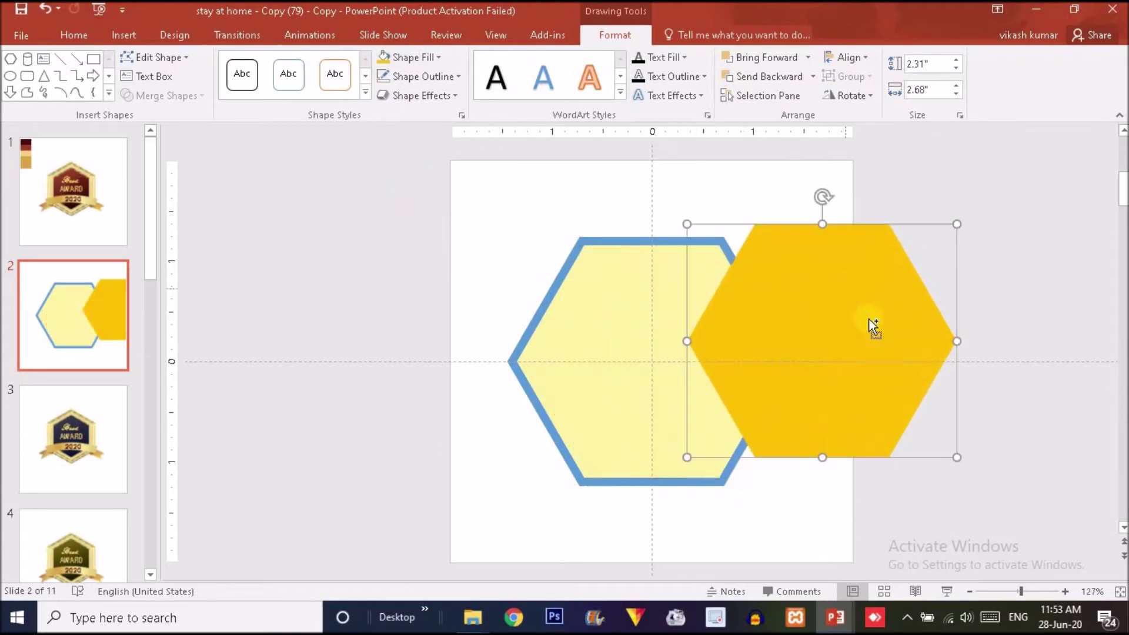
{"action": "left_click_drag", "start_coordinate": [953, 458], "coordinate": [935, 439]}
{"action": "left_click_drag", "start_coordinate": [796, 345], "coordinate": [669, 355]}
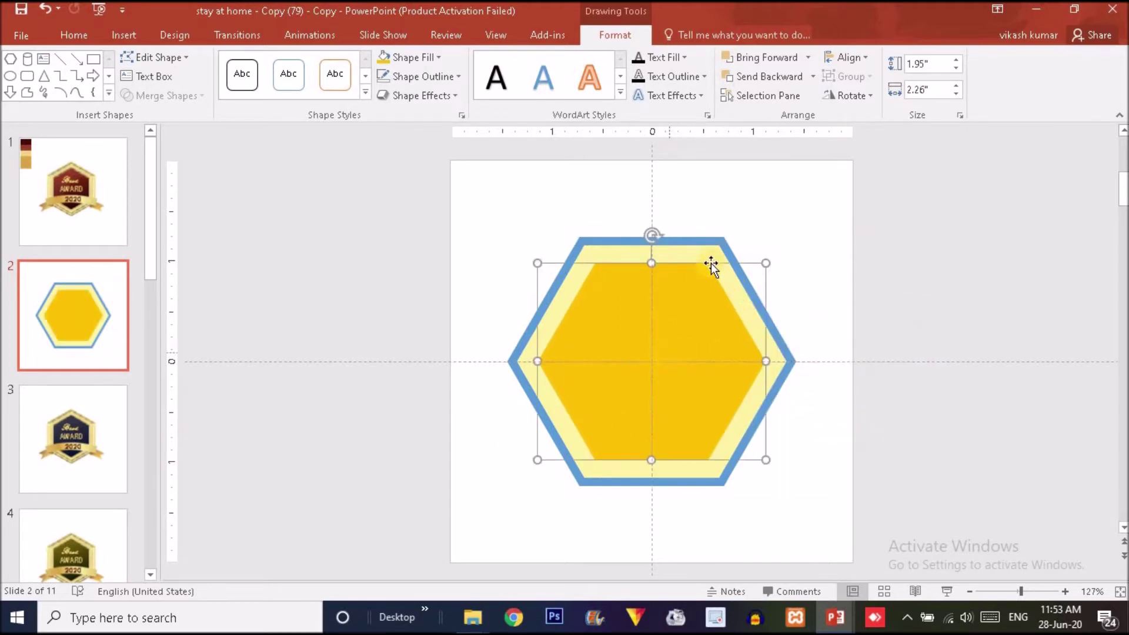
Subtract the orange-gold hexagon from the light yellow one and fill the opening with a spare gold copy centered on it.
{"action": "left_click_drag", "start_coordinate": [710, 262], "coordinate": [947, 244]}
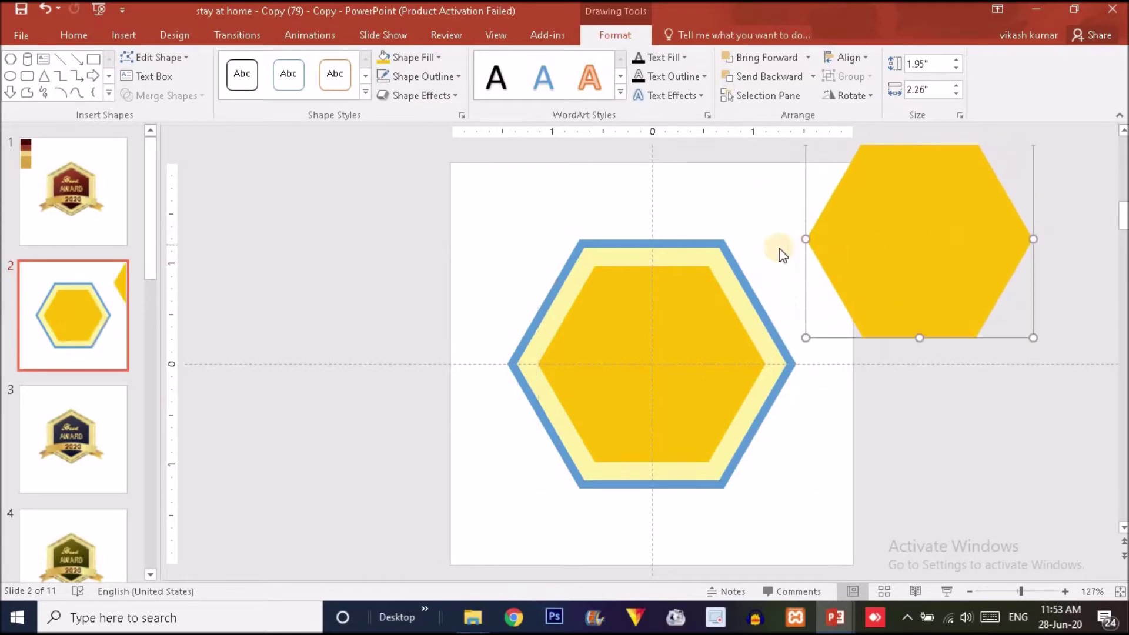
{"action": "left_click", "coordinate": [705, 256]}
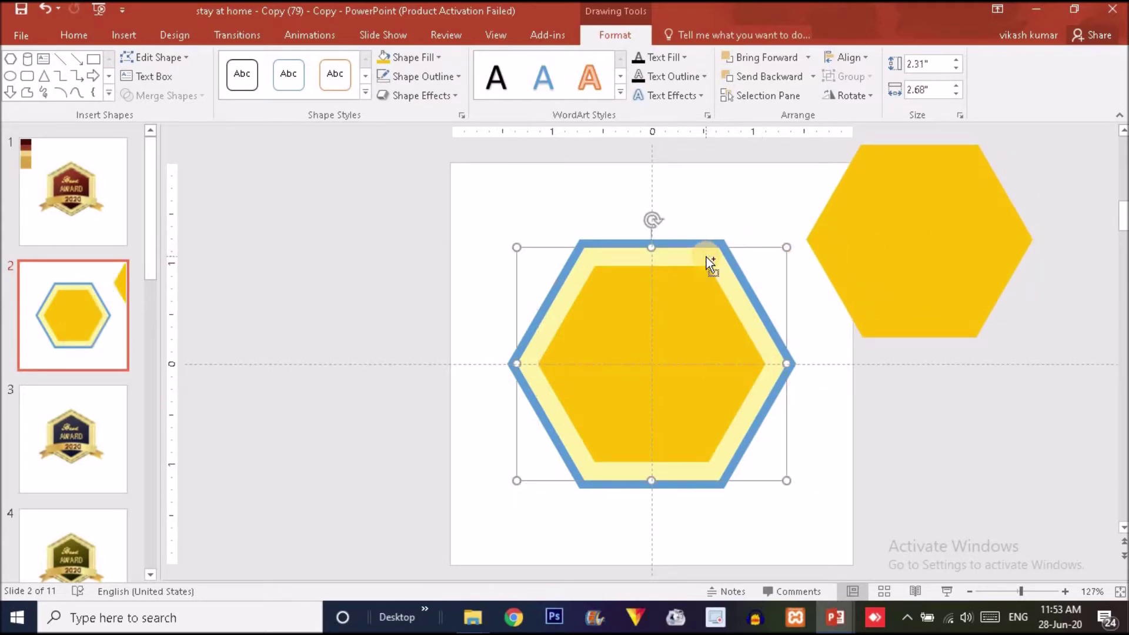
{"action": "left_click", "coordinate": [706, 347], "text": "ctrl"}
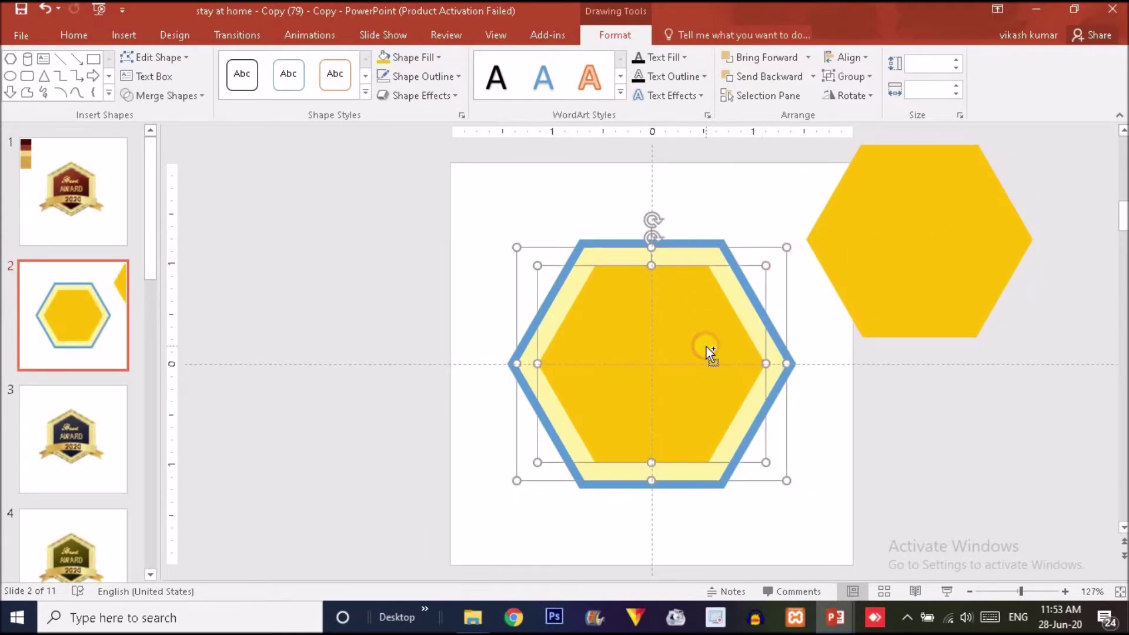
{"action": "left_click", "coordinate": [177, 94]}
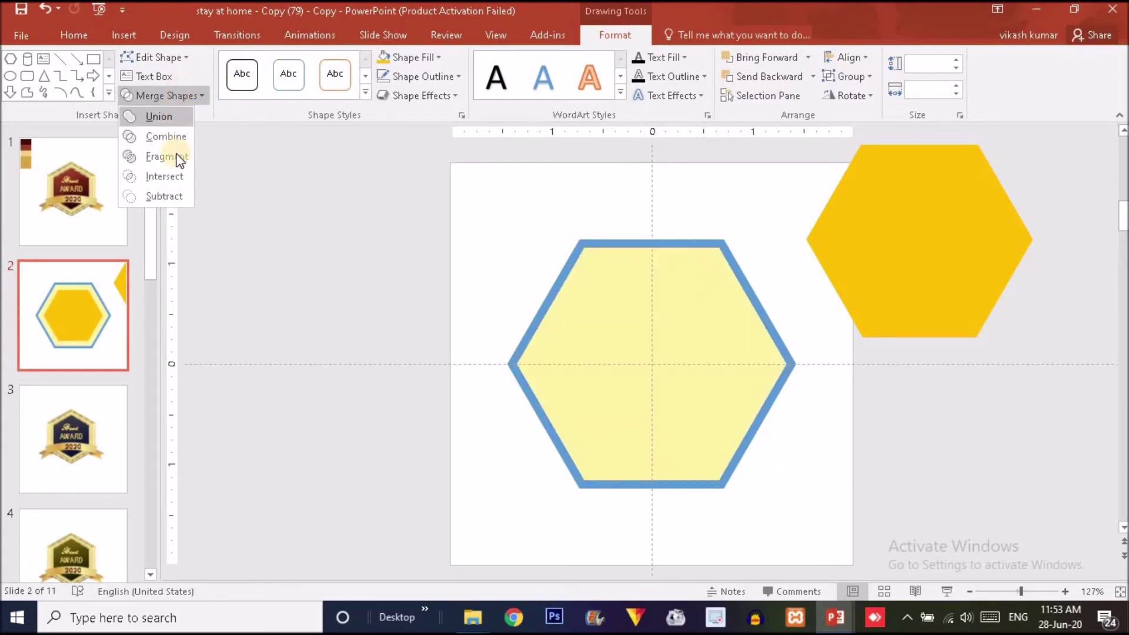
{"action": "left_click", "coordinate": [178, 199]}
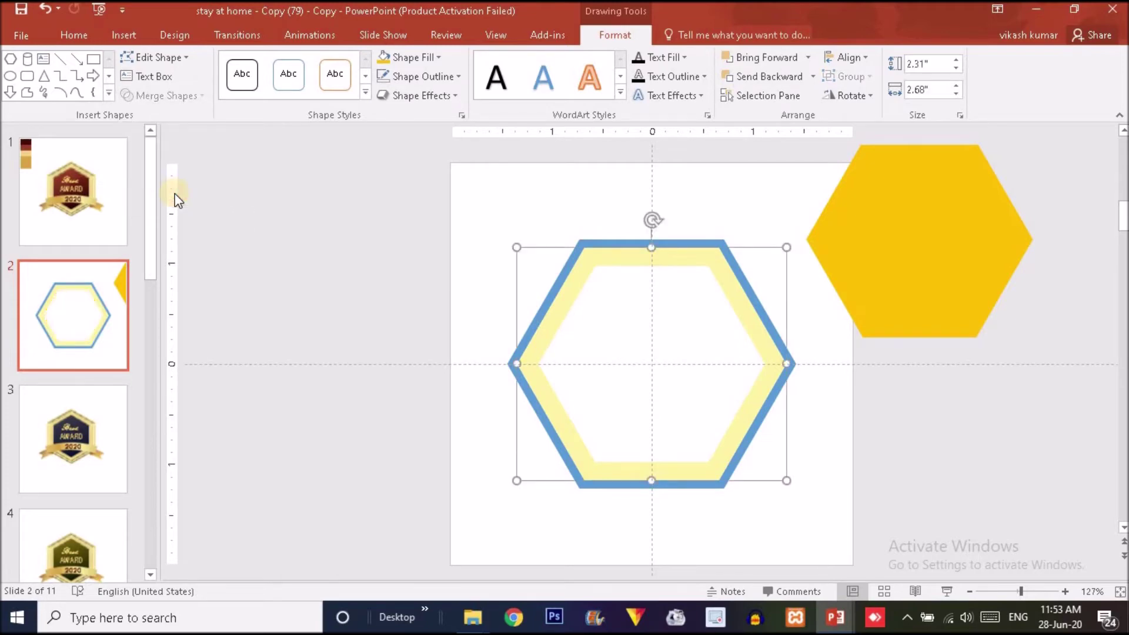
{"action": "left_click_drag", "start_coordinate": [919, 229], "coordinate": [657, 353]}
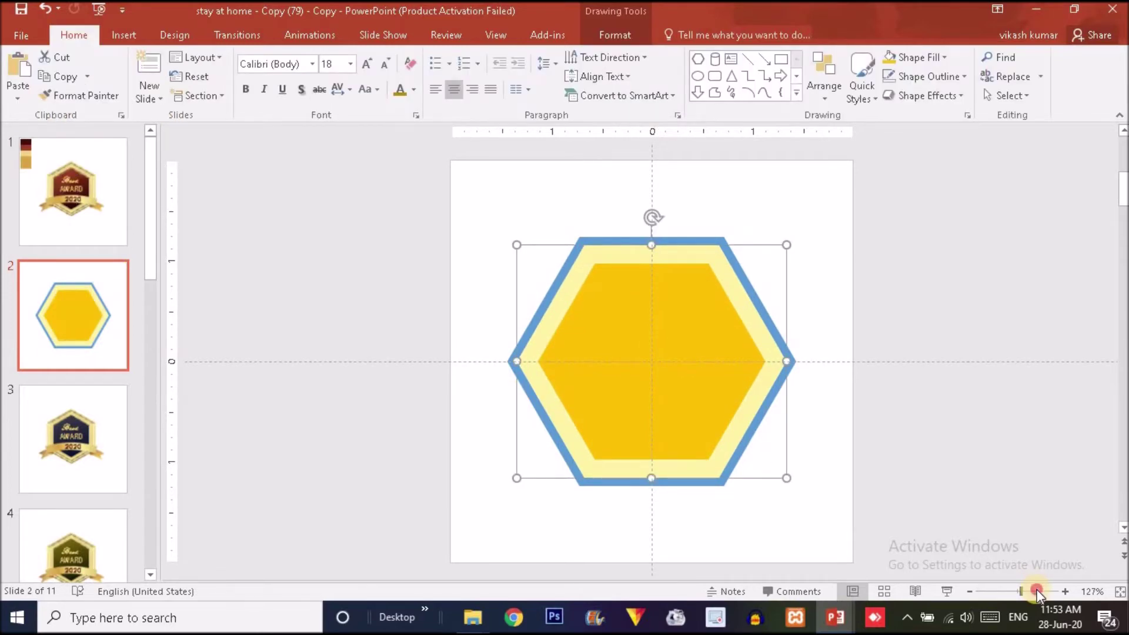
Shrink the light yellow ring slightly about its center to leave a thin gap inside the blue ring.
{"action": "left_click", "coordinate": [1036, 589]}
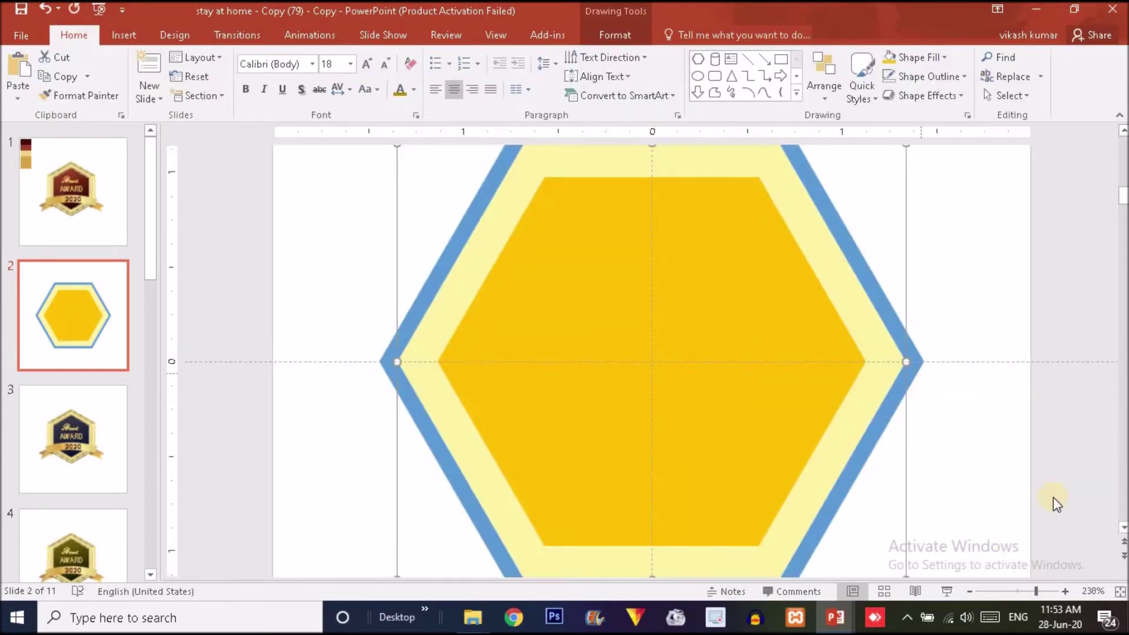
{"action": "left_click_drag", "start_coordinate": [1123, 195], "coordinate": [1123, 203]}
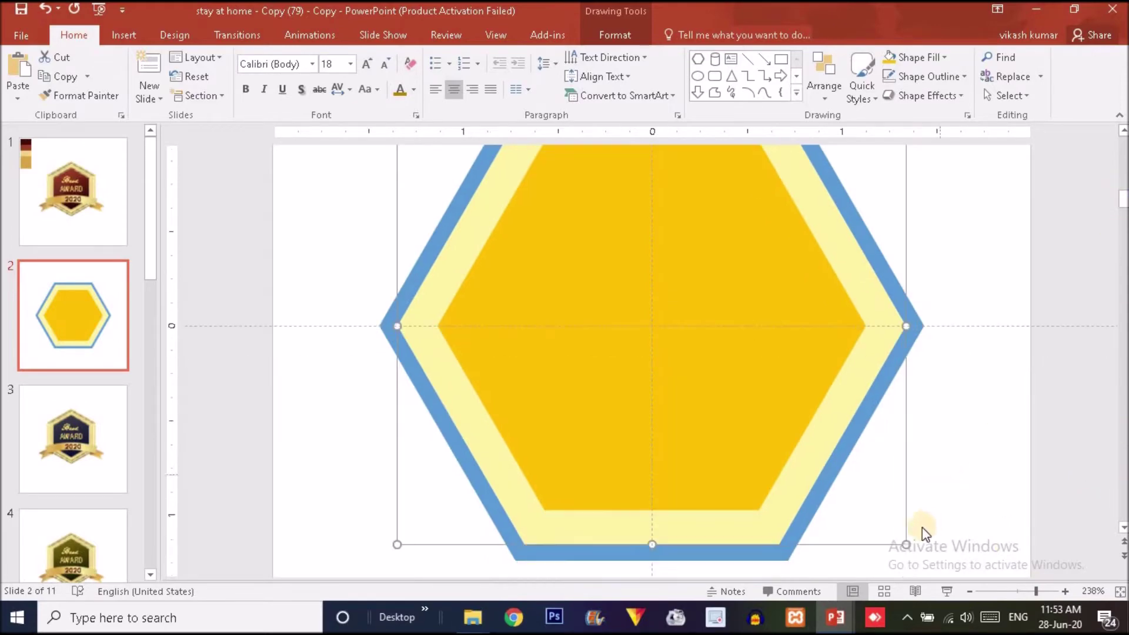
{"action": "left_click_drag", "start_coordinate": [904, 545], "coordinate": [898, 536]}
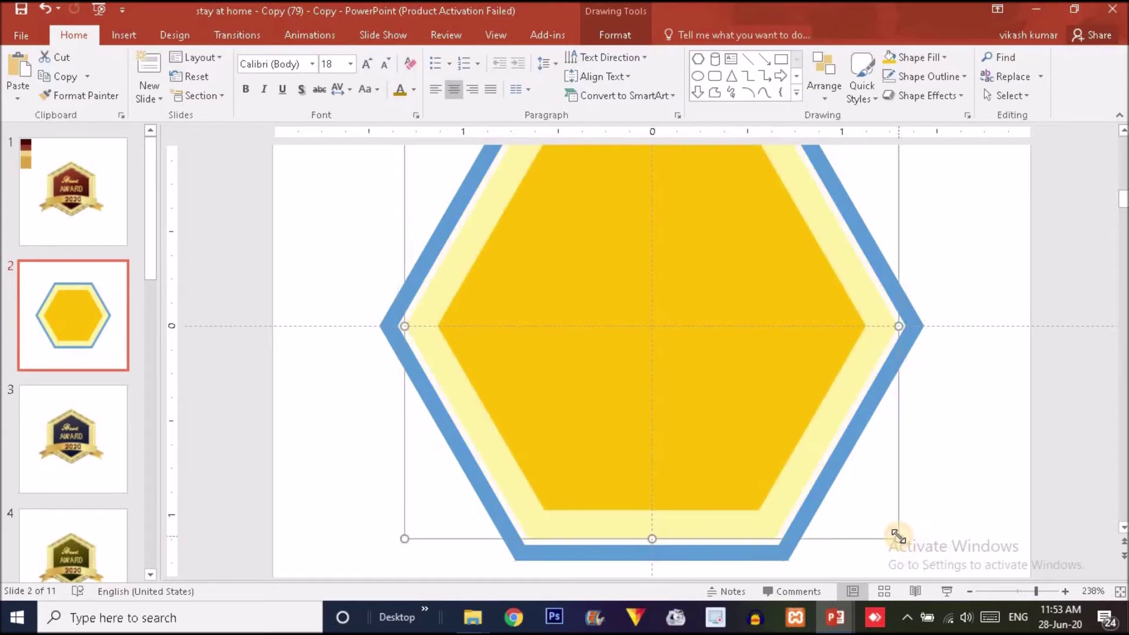
Shrink the orange-gold hexagon about its center until a thin, even gap separates it from the light yellow ring.
{"action": "left_click", "coordinate": [776, 410]}
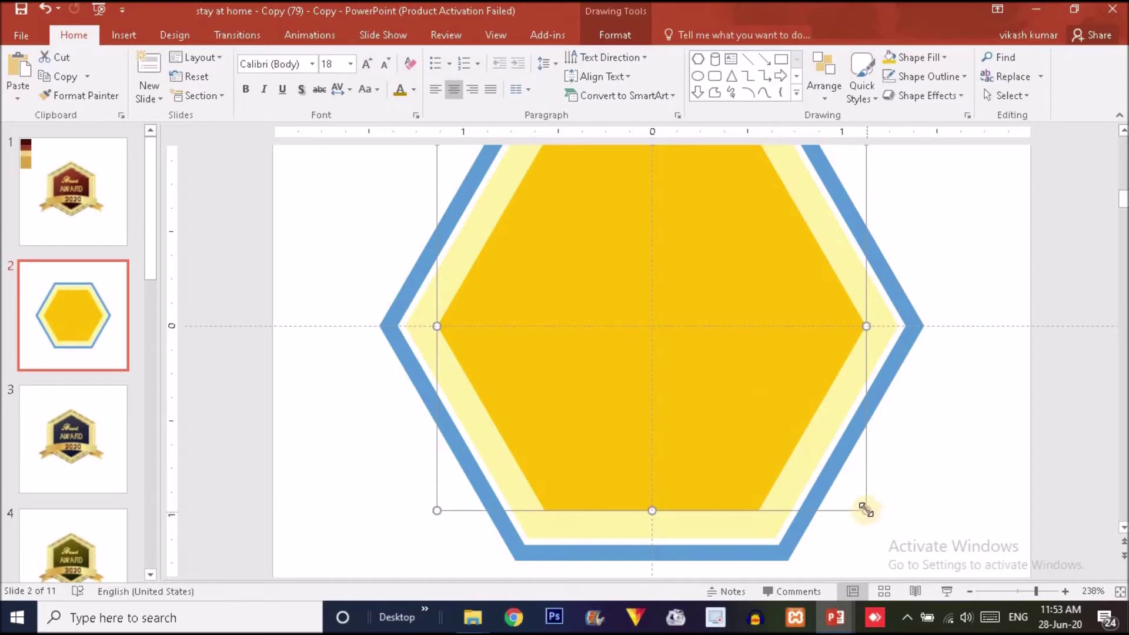
{"action": "left_click", "coordinate": [862, 501]}
{"action": "left_click_drag", "start_coordinate": [858, 499], "coordinate": [859, 501]}
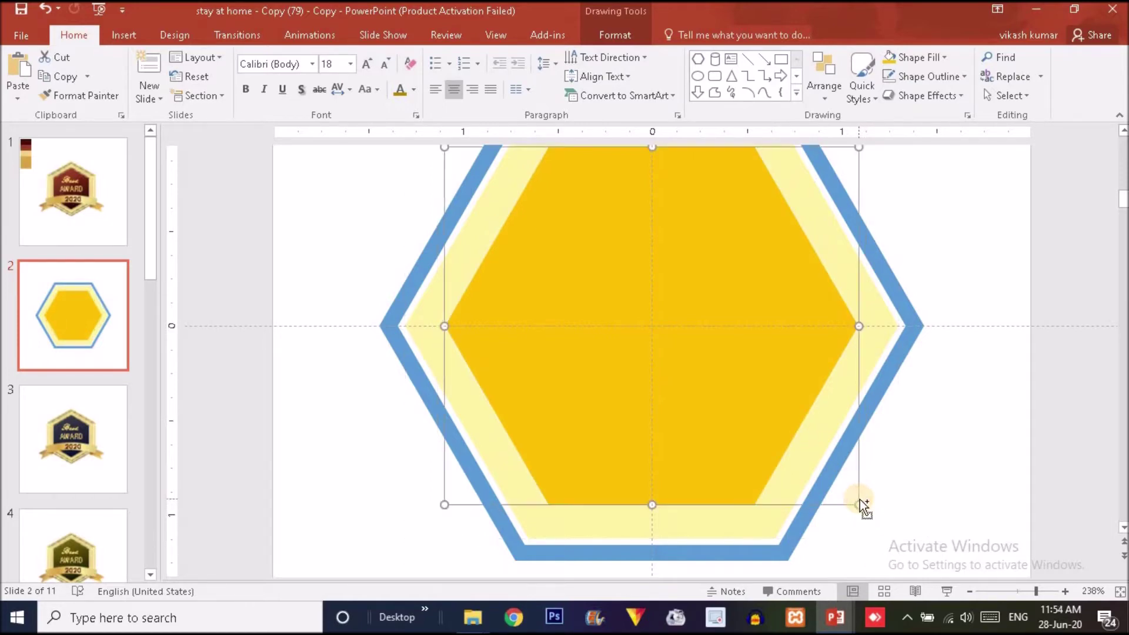
{"action": "left_click", "coordinate": [855, 497]}
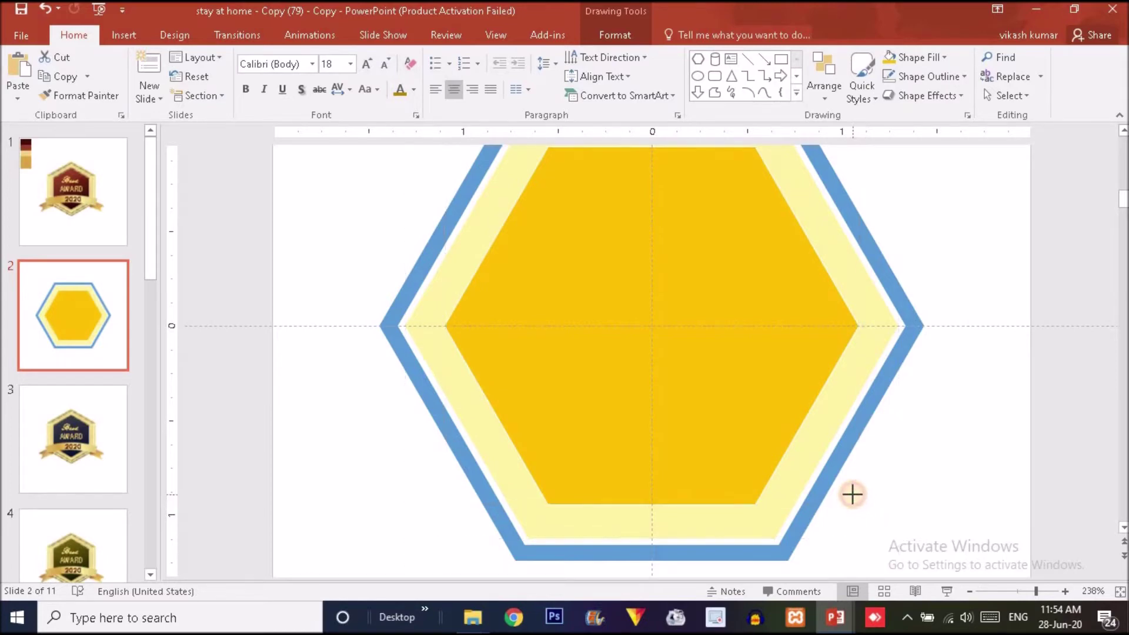
{"action": "left_click_drag", "start_coordinate": [852, 494], "coordinate": [853, 496]}
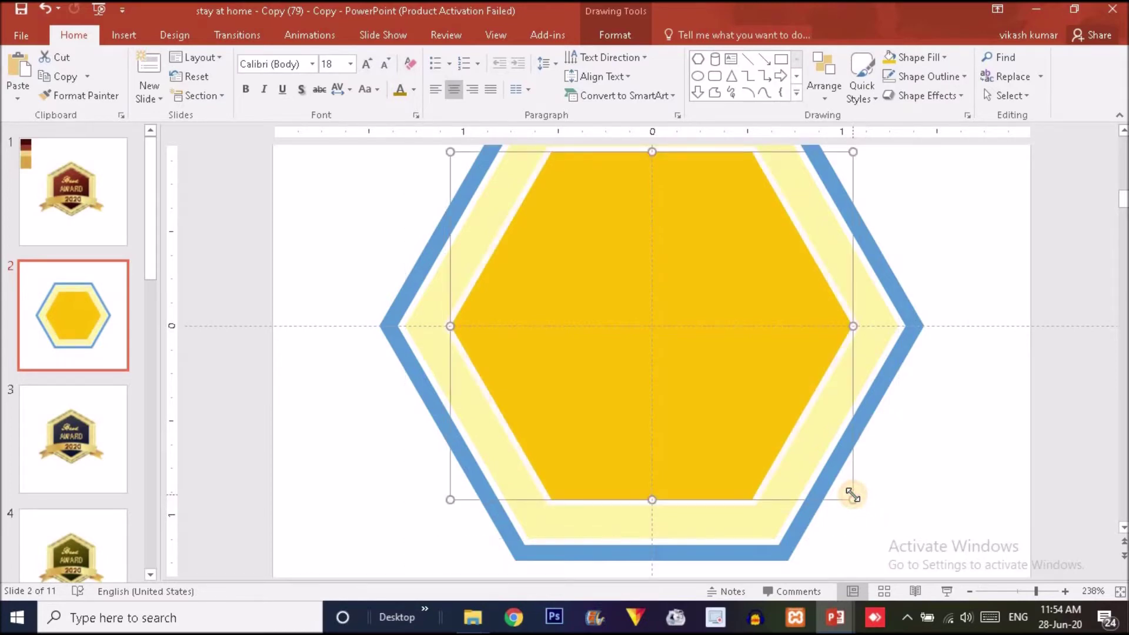
{"action": "left_click", "coordinate": [1010, 591]}
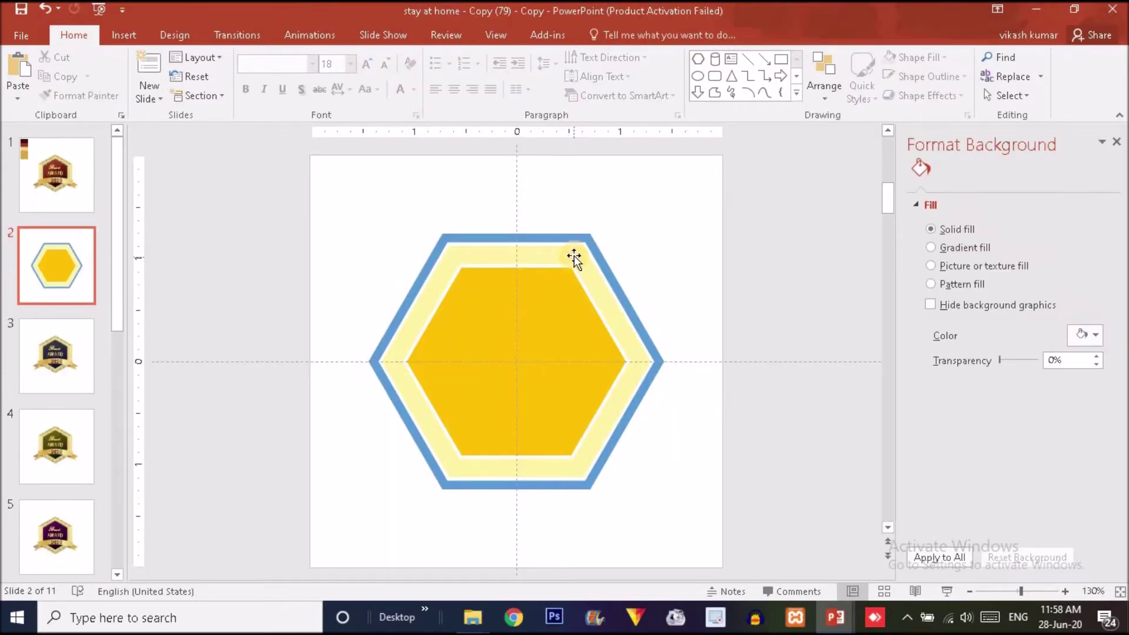
Apply the first preset top bevel to the light yellow ring and set the bevel width to 2.5 pt.
{"action": "left_click", "coordinate": [574, 257]}
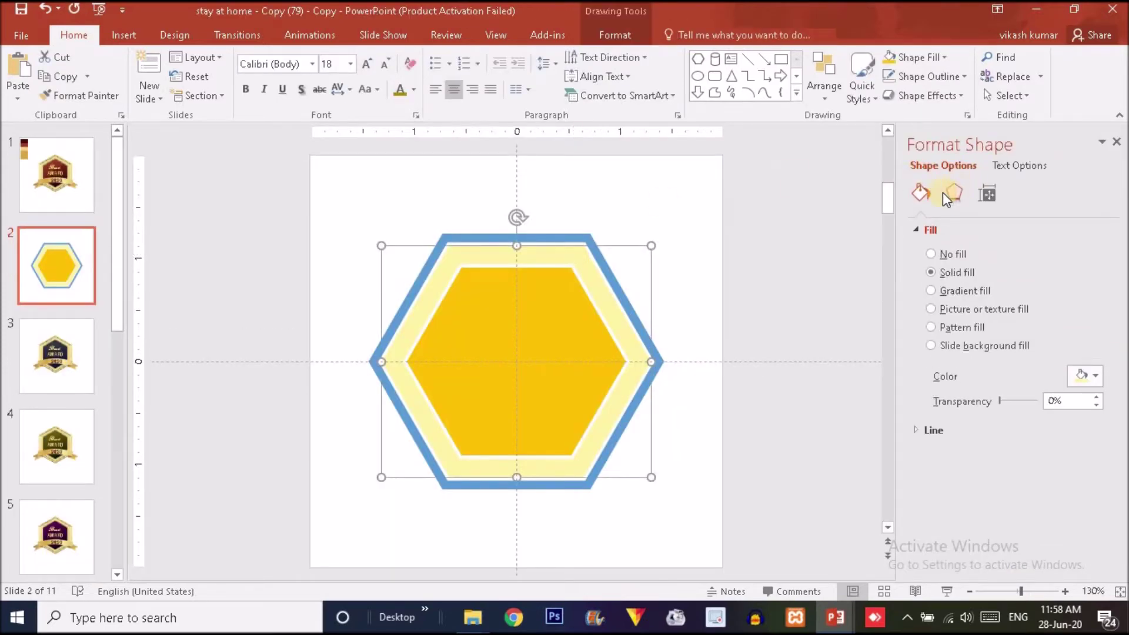
{"action": "left_click", "coordinate": [951, 193]}
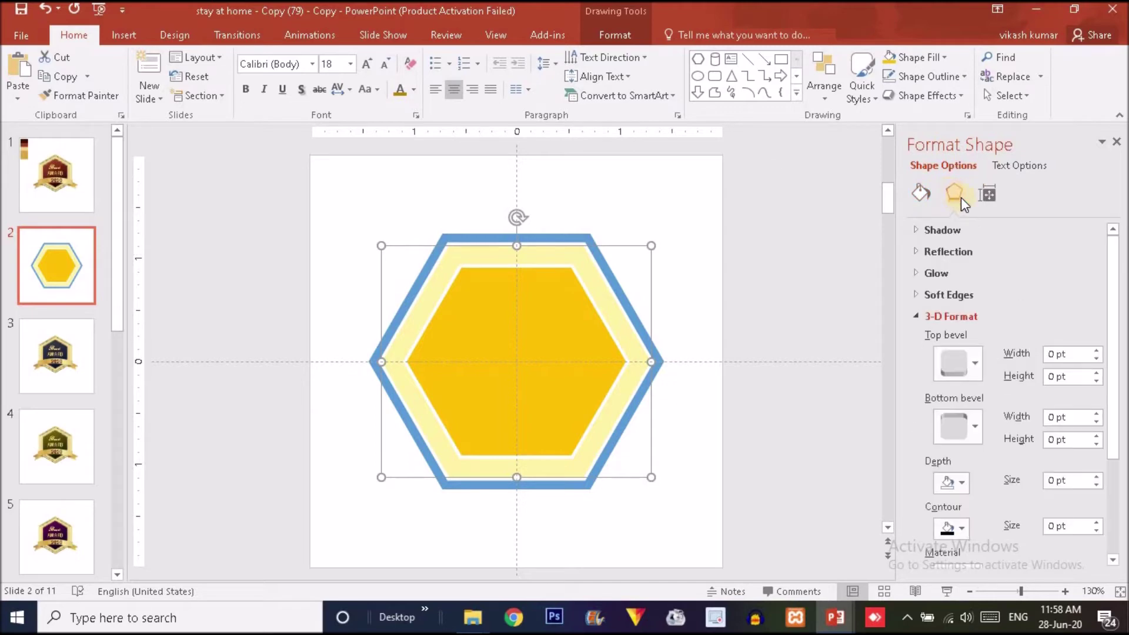
{"action": "left_click_drag", "start_coordinate": [1111, 315], "coordinate": [1113, 399]}
{"action": "left_click_drag", "start_coordinate": [1111, 352], "coordinate": [1112, 310]}
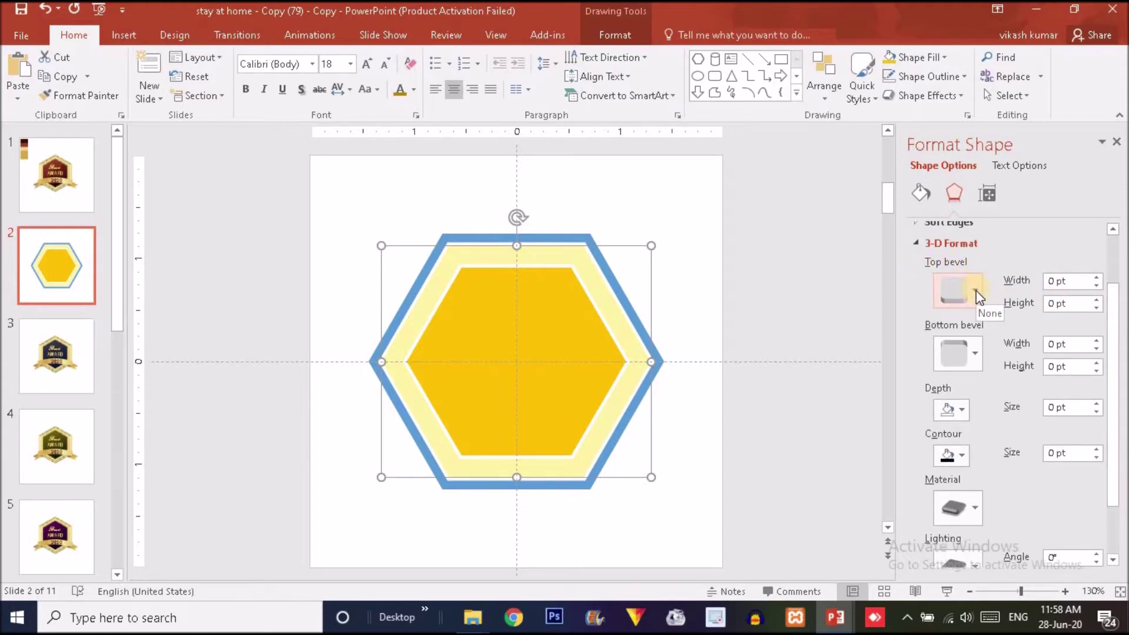
{"action": "left_click", "coordinate": [975, 290]}
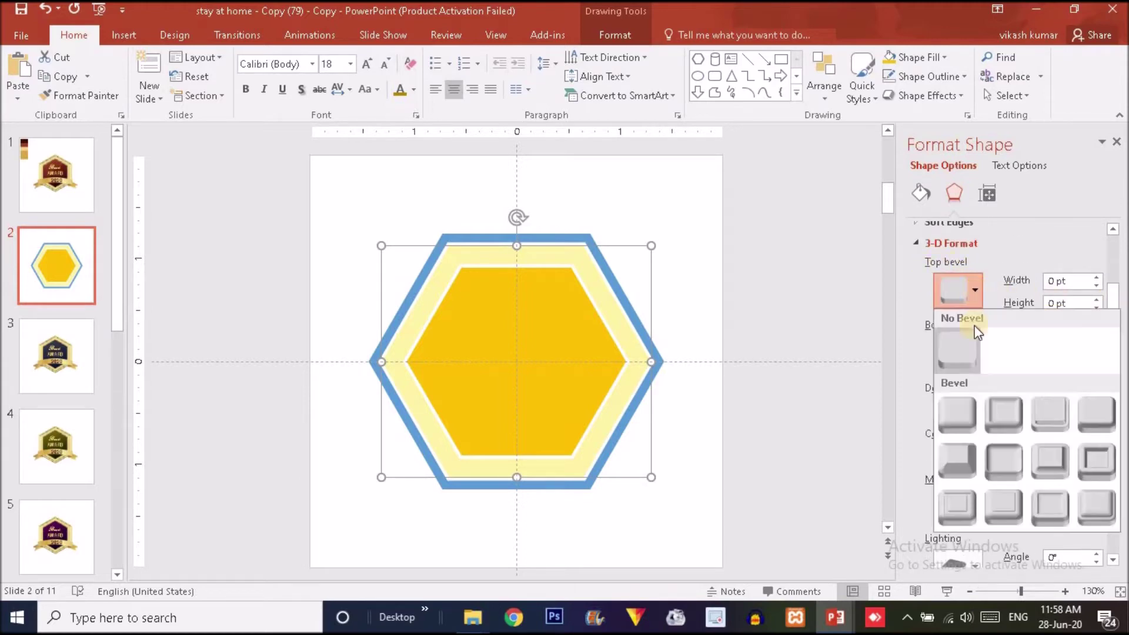
{"action": "left_click", "coordinate": [964, 415]}
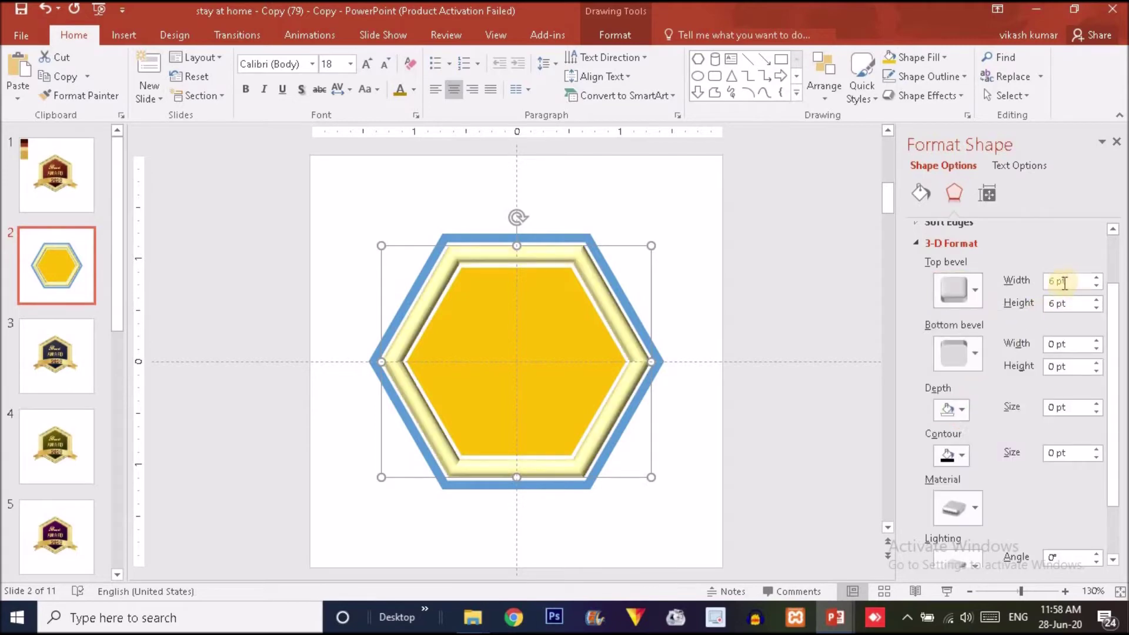
{"action": "left_click", "coordinate": [1097, 286]}
{"action": "left_click", "coordinate": [1096, 287]}
{"action": "left_click", "coordinate": [1097, 287]}
{"action": "left_click", "coordinate": [1097, 287]}
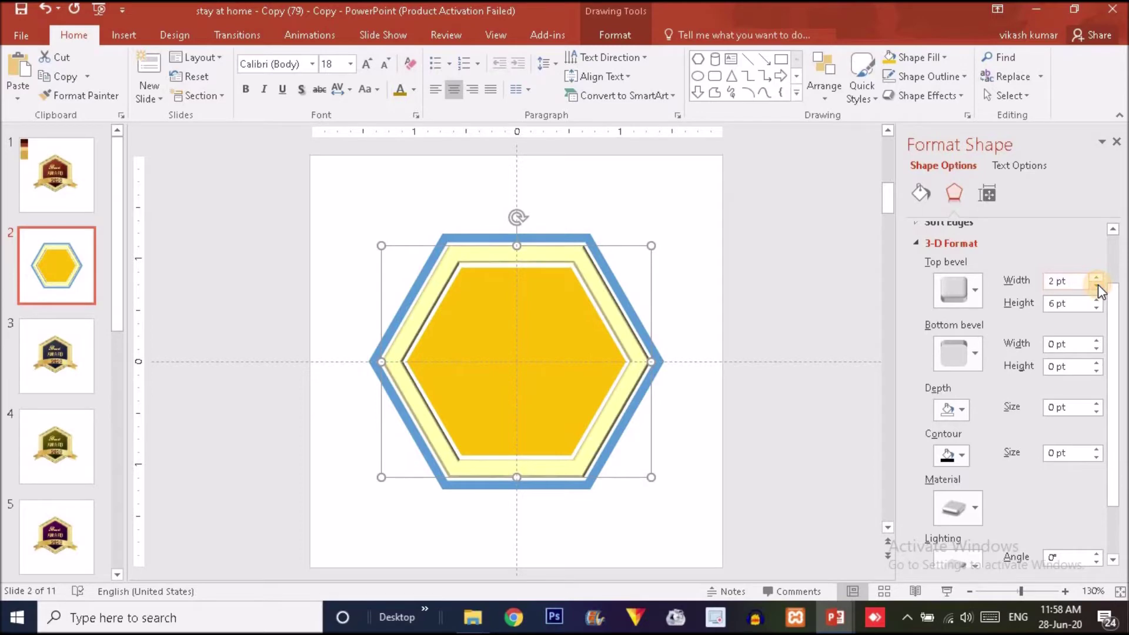
{"action": "left_click", "coordinate": [1099, 278]}
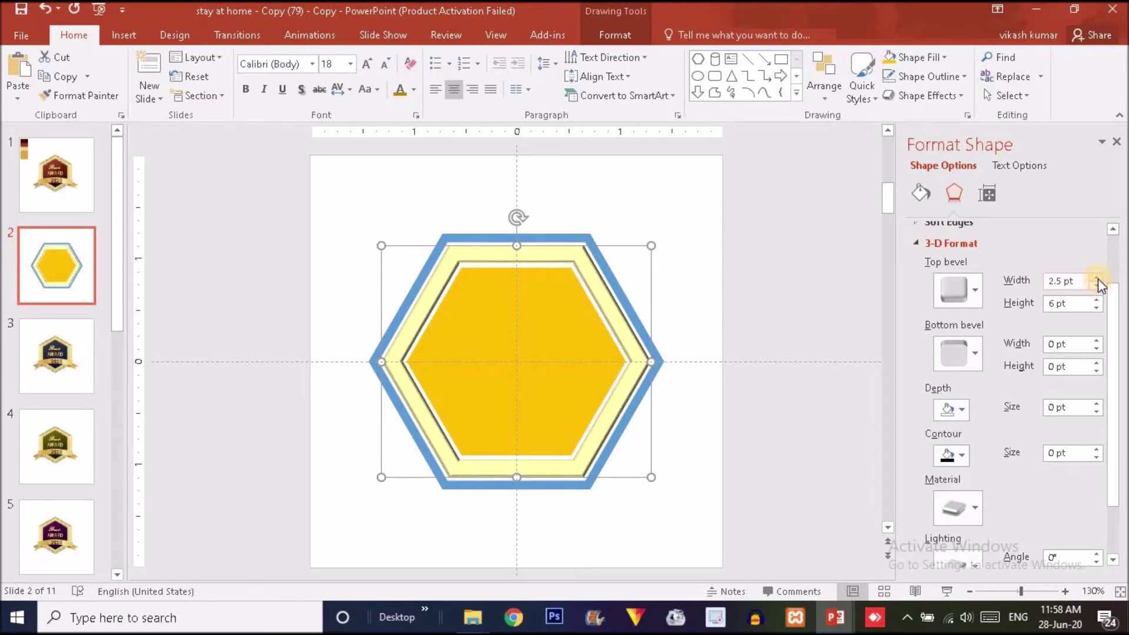
{"action": "left_click", "coordinate": [676, 265]}
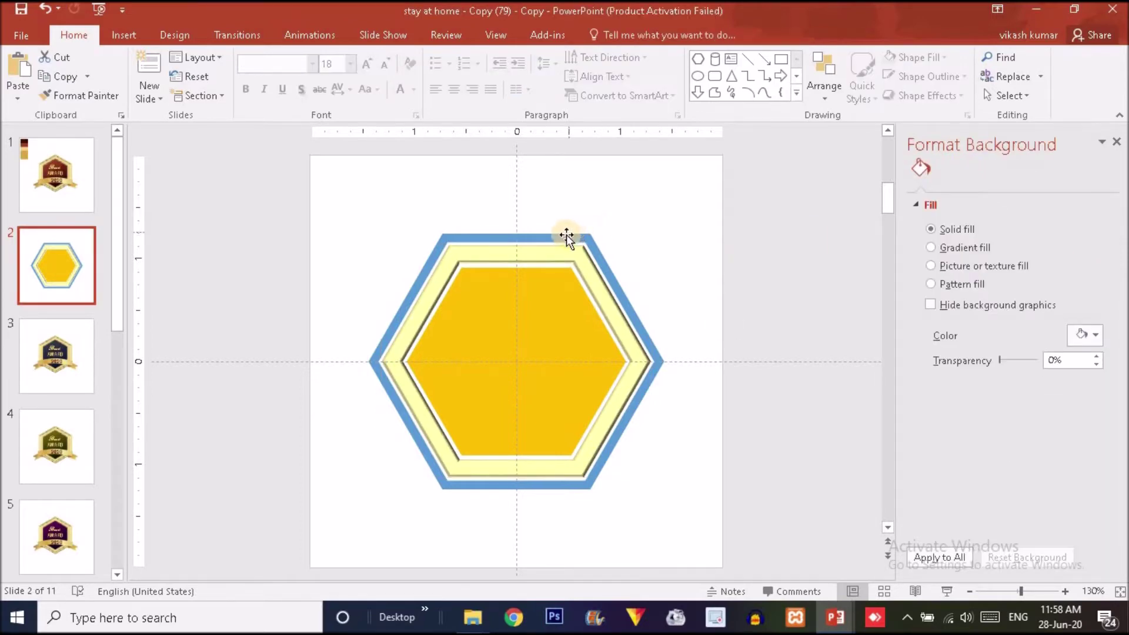
Give the outer blue ring the same preset top bevel with a width of 1.5 pt.
{"action": "left_click", "coordinate": [566, 235]}
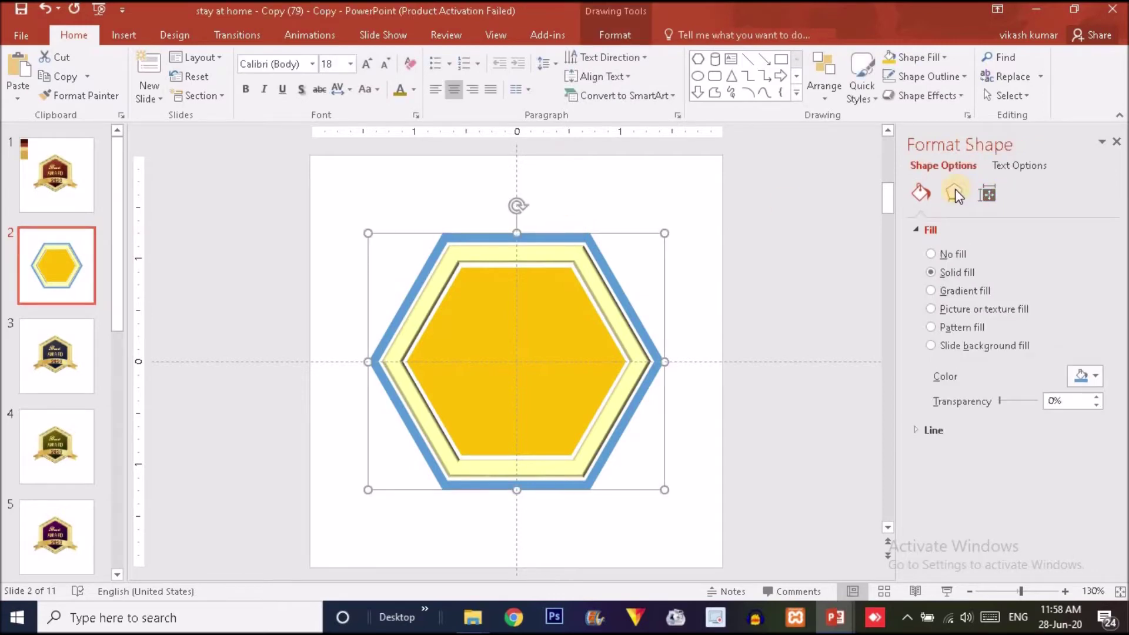
{"action": "left_click", "coordinate": [955, 189]}
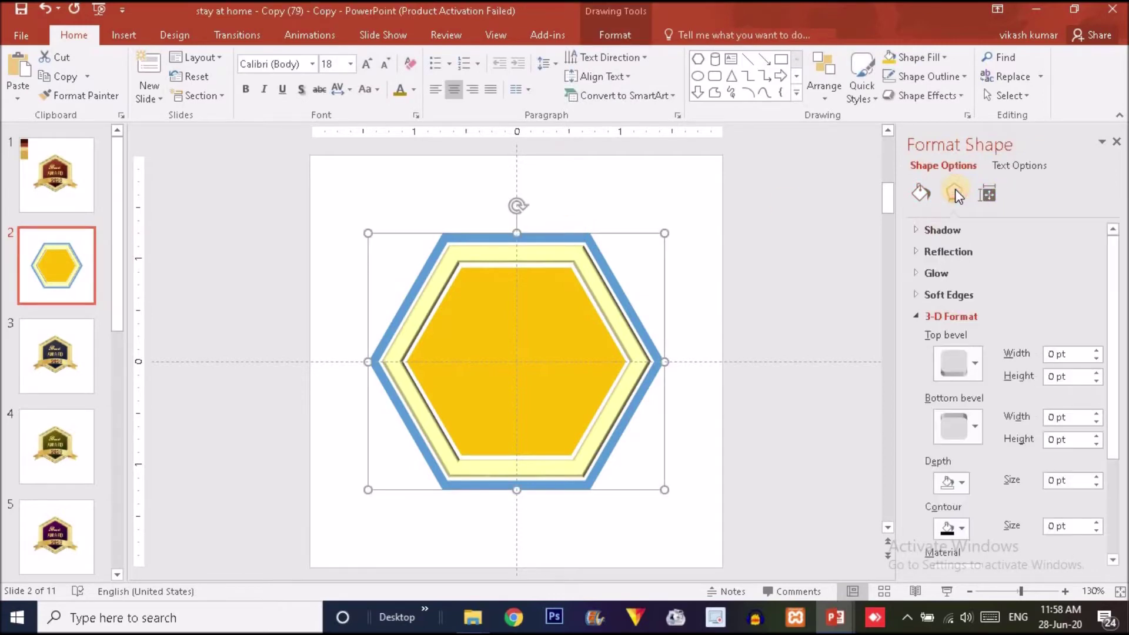
{"action": "left_click", "coordinate": [966, 357]}
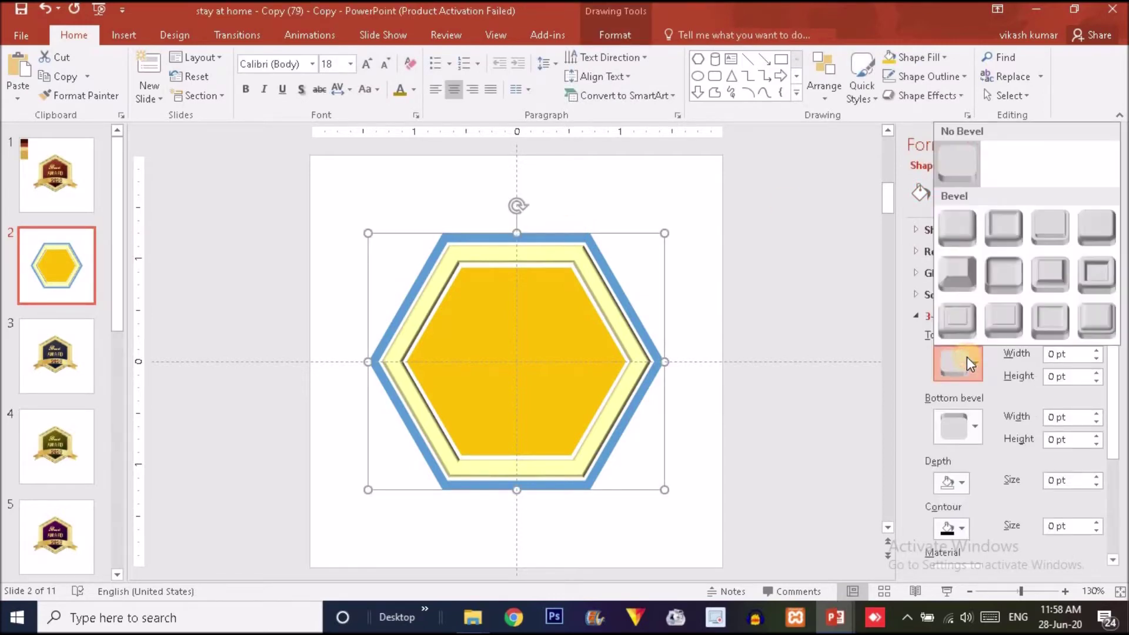
{"action": "left_click", "coordinate": [957, 235]}
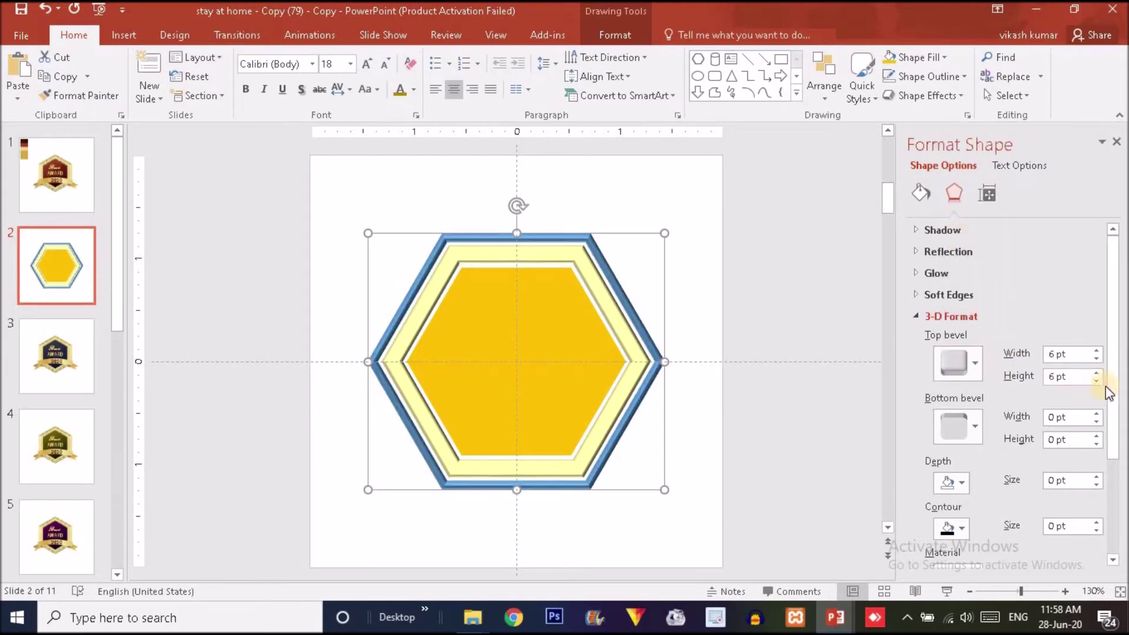
{"action": "left_click", "coordinate": [1097, 358]}
{"action": "left_click", "coordinate": [1097, 358]}
{"action": "left_click", "coordinate": [1097, 359]}
{"action": "left_click", "coordinate": [1097, 358]}
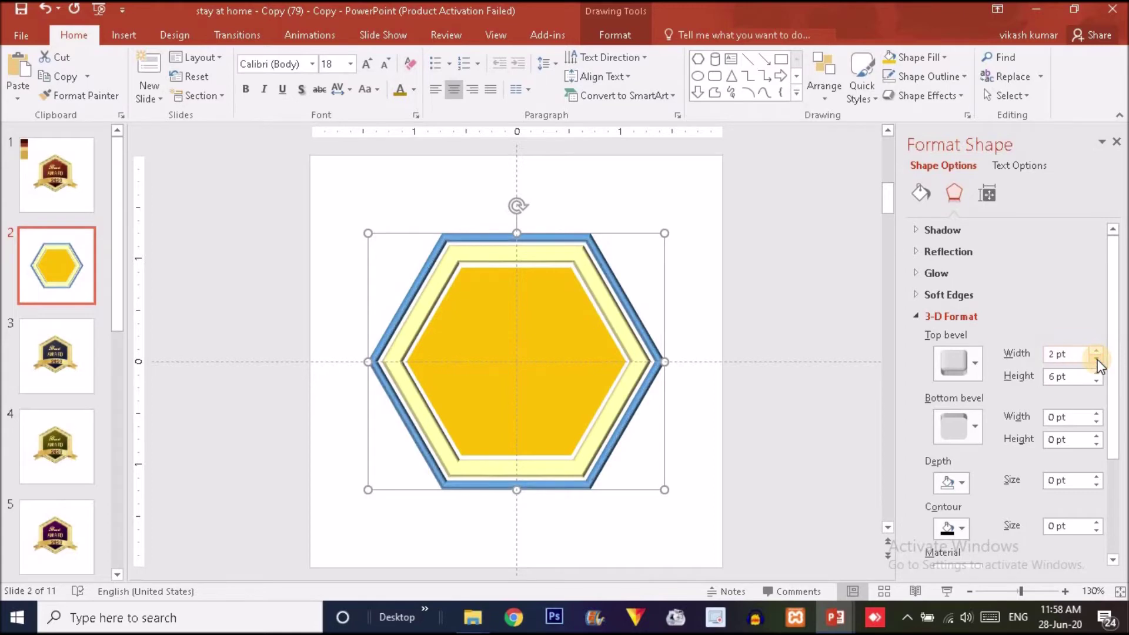
{"action": "left_click", "coordinate": [1097, 359]}
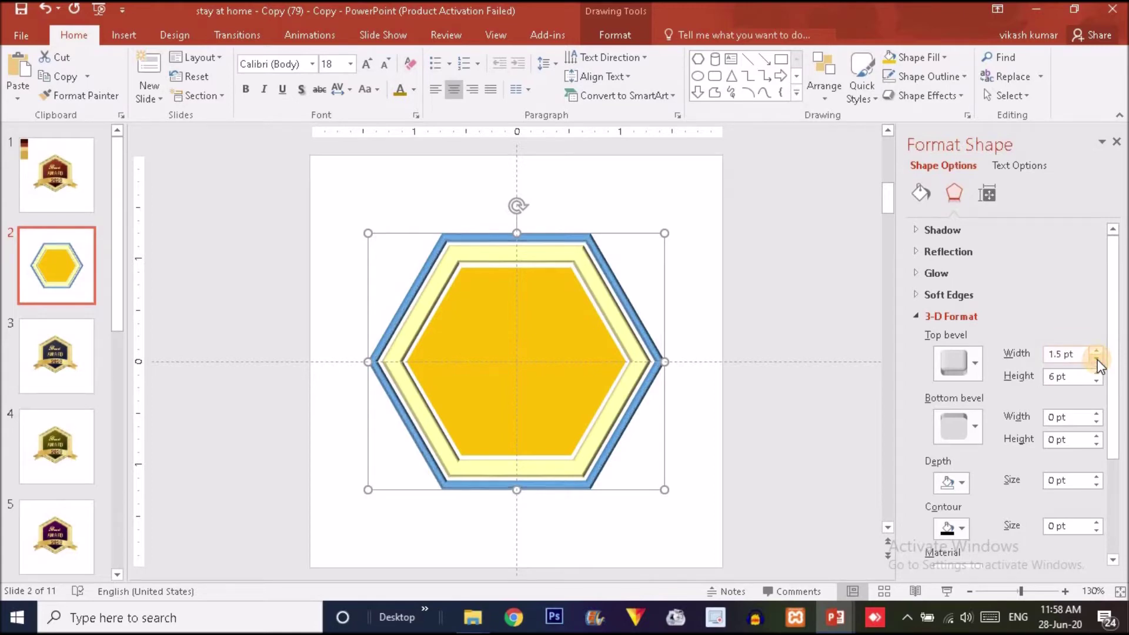
{"action": "left_click", "coordinate": [694, 329]}
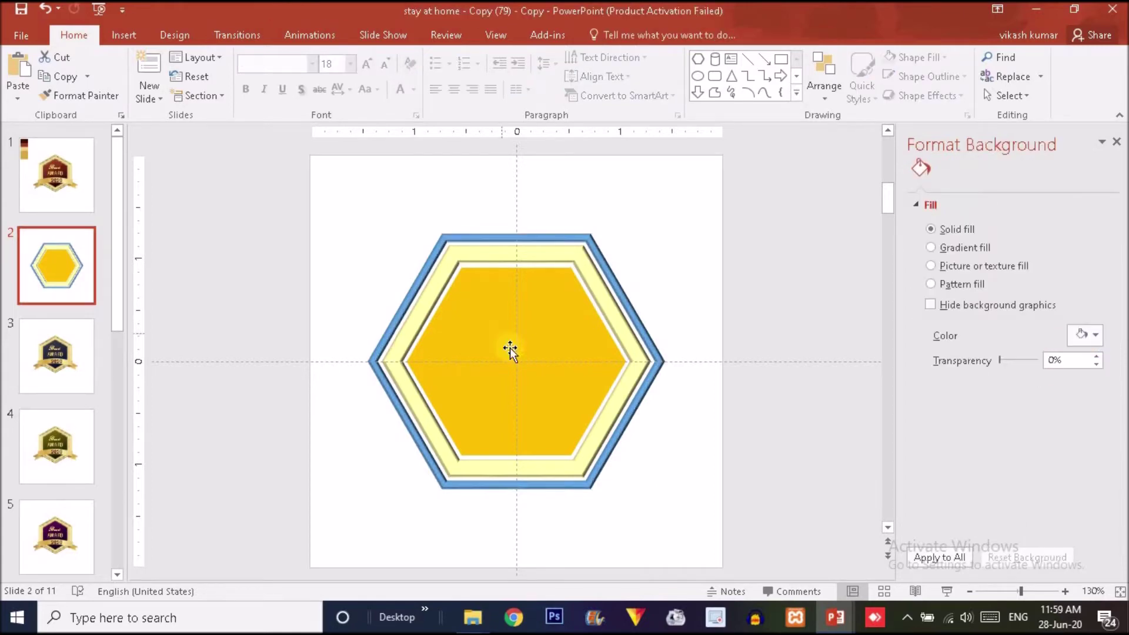
Enlarge the gold hexagon about its center to about 1.95" by 2.26", closing the gap, and send it behind the rings.
{"action": "left_click", "coordinate": [557, 362]}
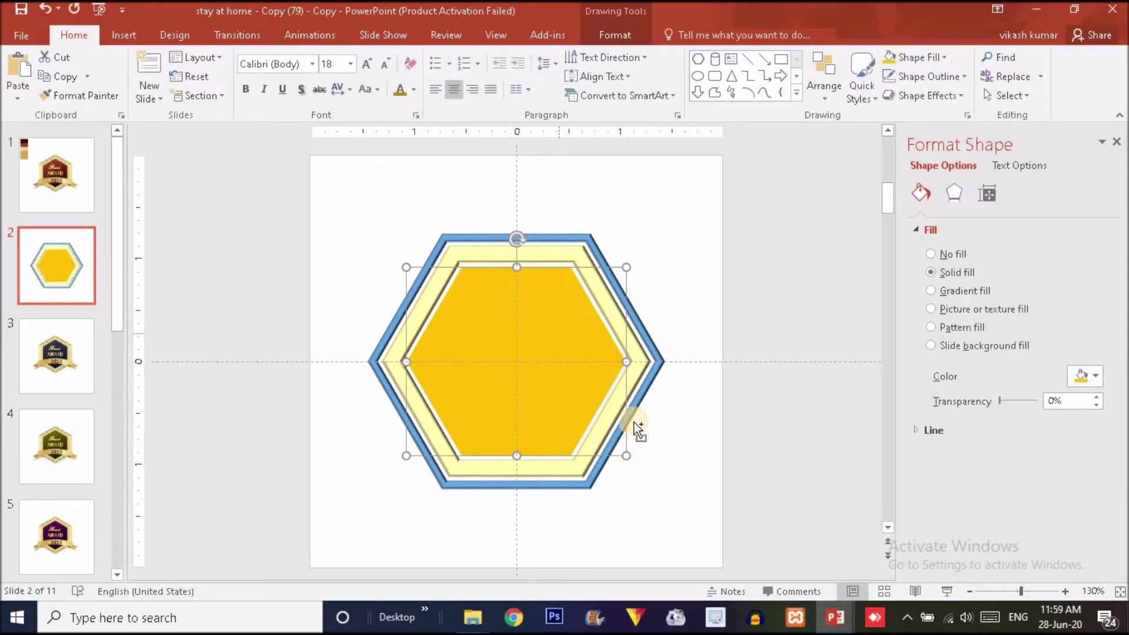
{"action": "left_click_drag", "start_coordinate": [625, 451], "coordinate": [633, 461]}
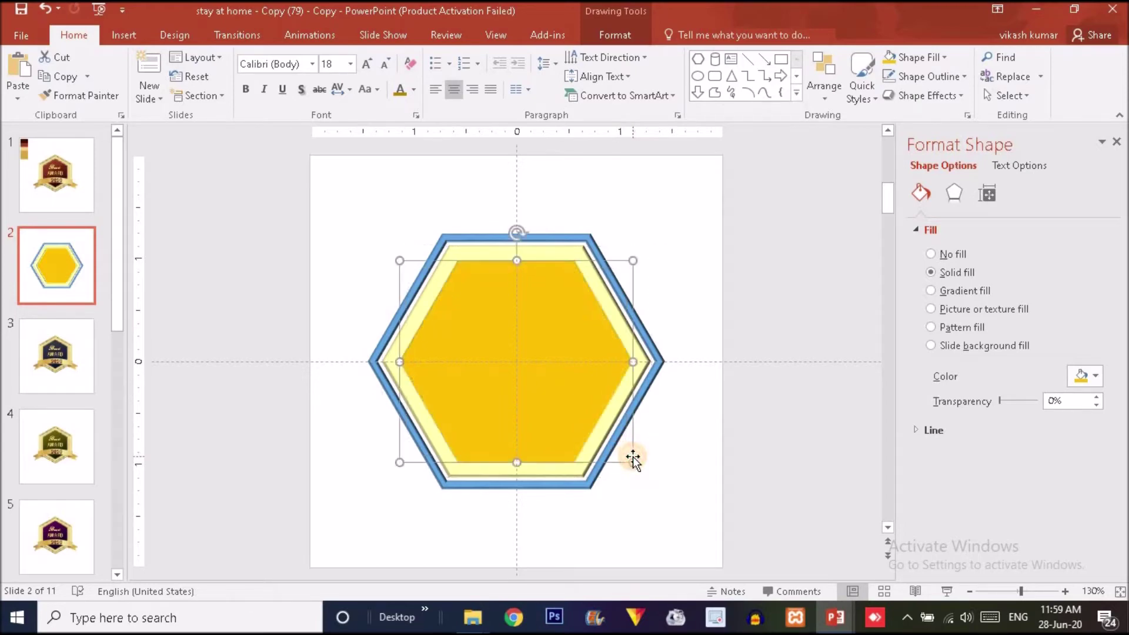
{"action": "left_click", "coordinate": [774, 408]}
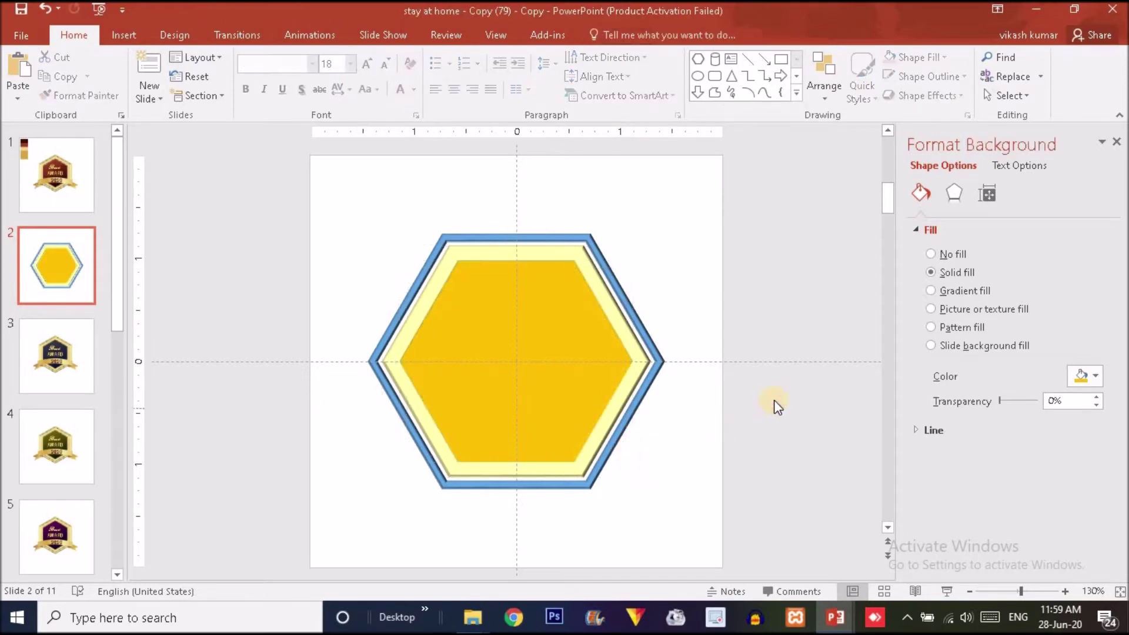
{"action": "right_click", "coordinate": [549, 385]}
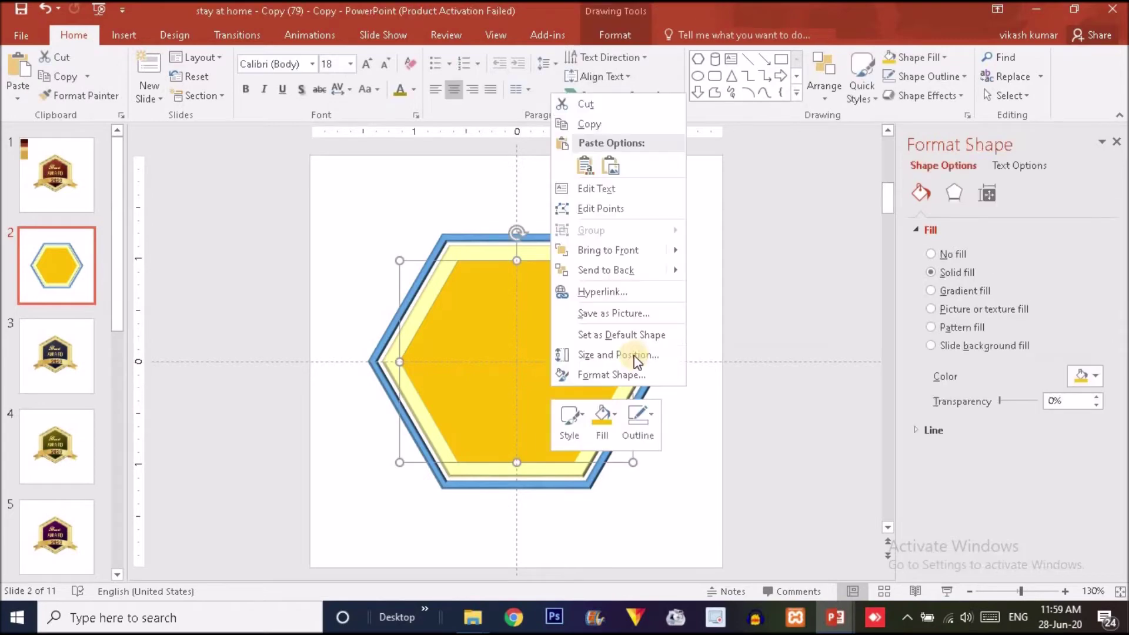
{"action": "left_click", "coordinate": [637, 268]}
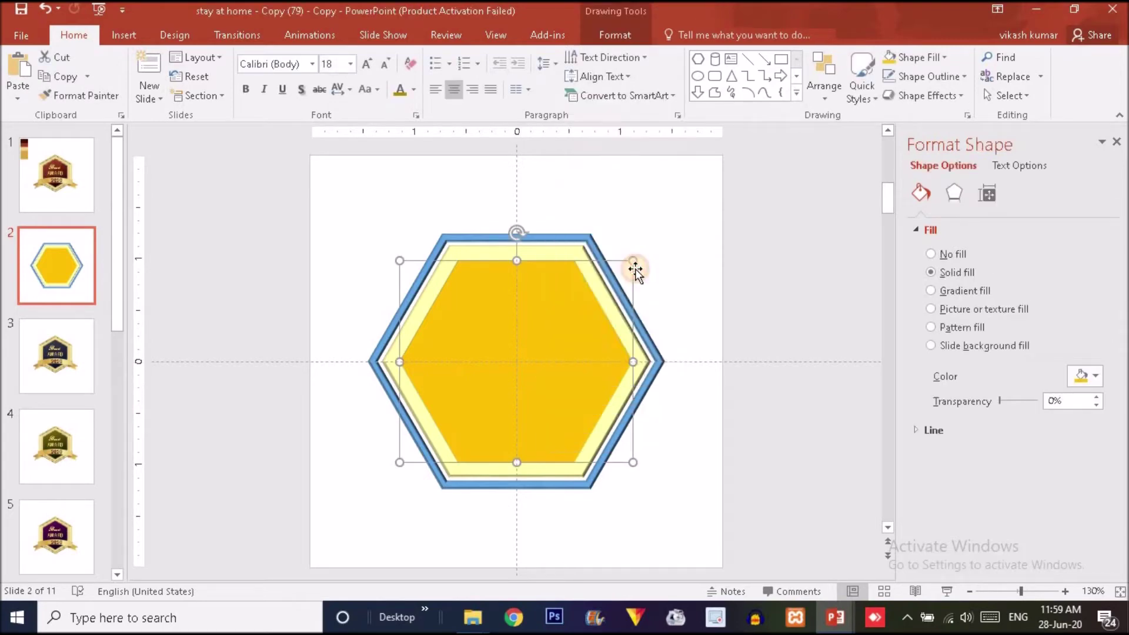
{"action": "left_click", "coordinate": [713, 287]}
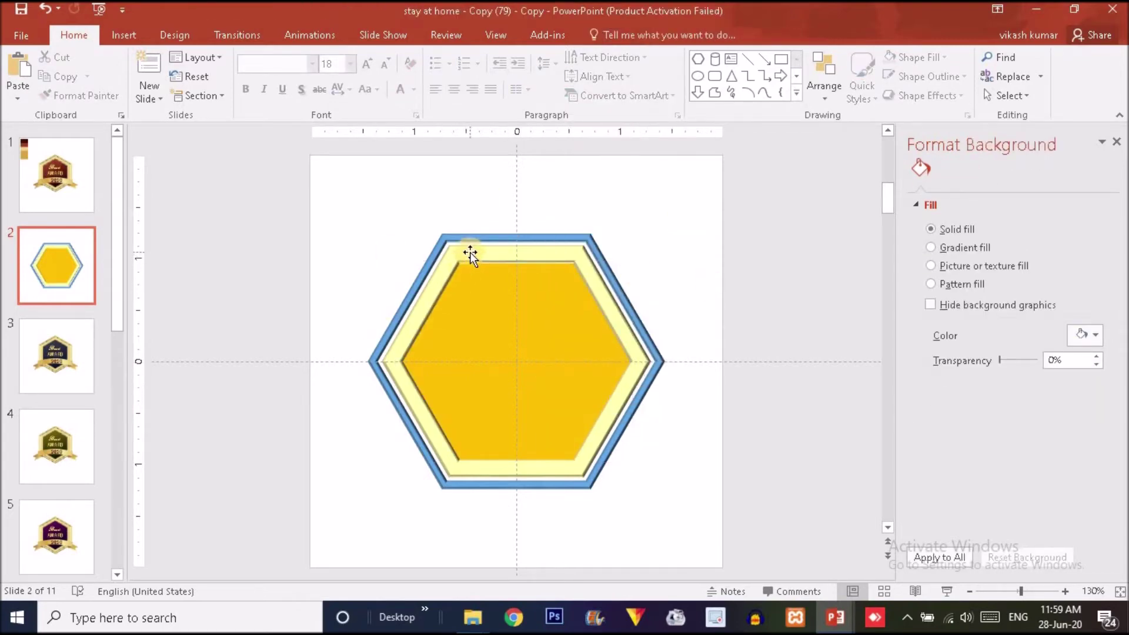
Copy the dark red, red, pale gold and gold color swatches from slide 1 onto slide 2.
{"action": "left_click", "coordinate": [83, 187]}
{"action": "mouse_move", "coordinate": [366, 298]}
{"action": "left_mouse_down"}
{"action": "mouse_move", "coordinate": [299, 153]}
{"action": "mouse_move", "coordinate": [284, 148]}
{"action": "left_mouse_up"}
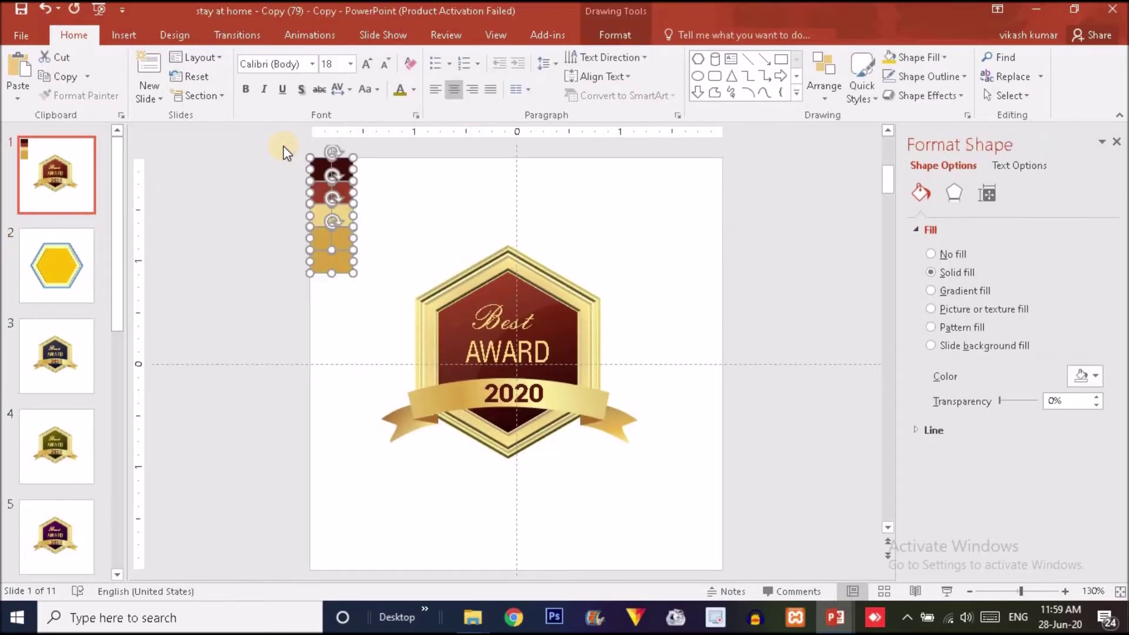
{"action": "left_click", "coordinate": [51, 286]}
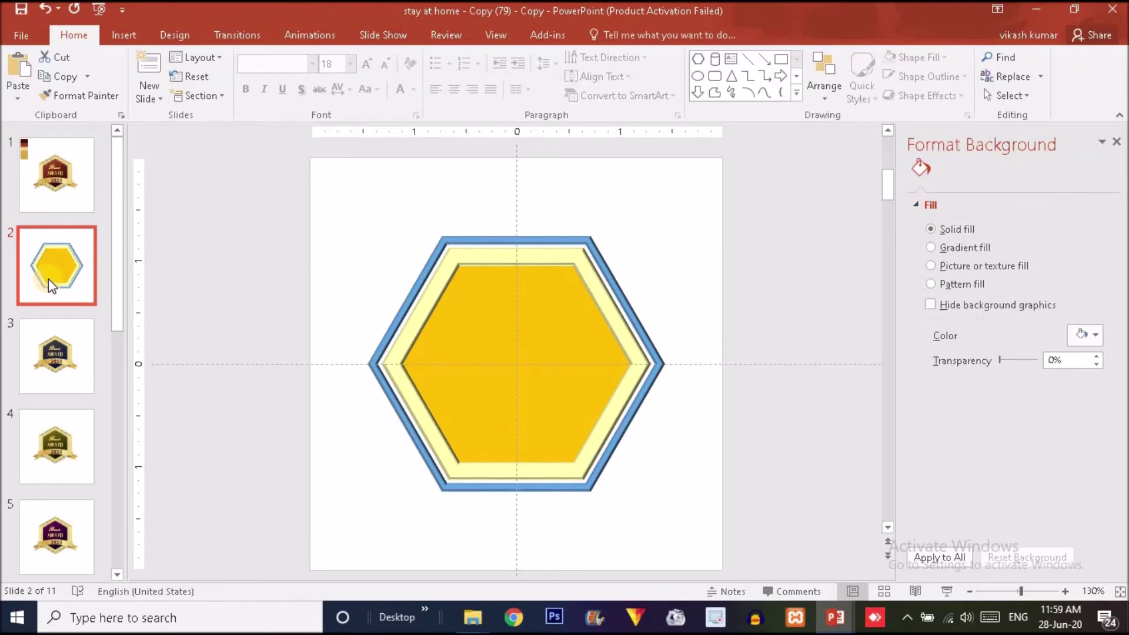
{"action": "key", "text": "ctrl+v"}
{"action": "left_click", "coordinate": [340, 323]}
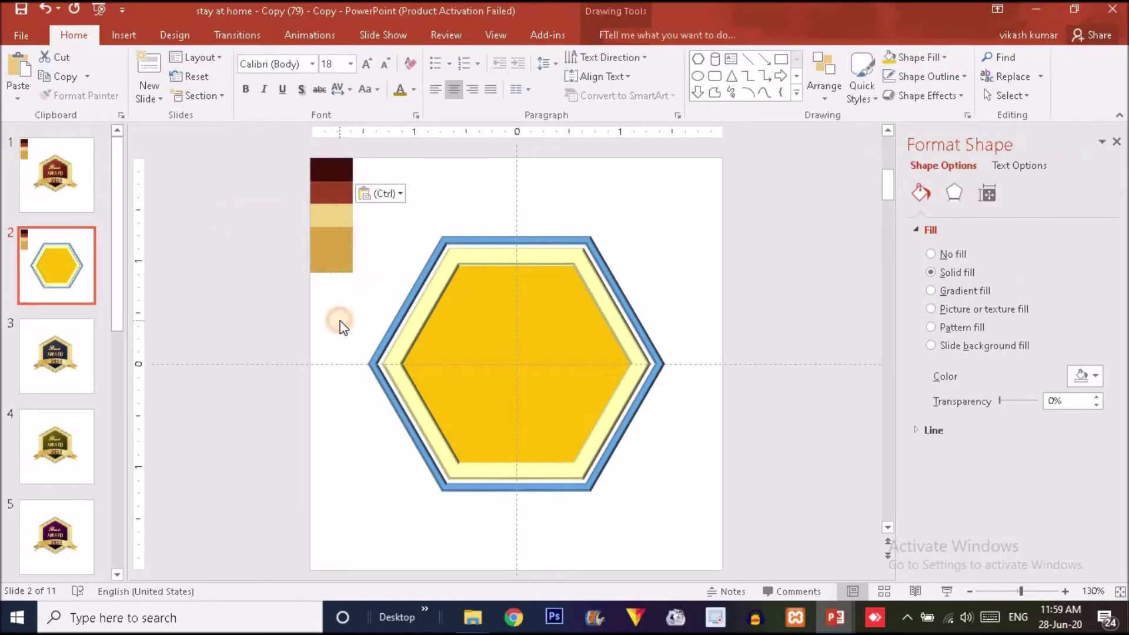
Fill the light yellow ring with the pale gold swatch color using the Eyedropper.
{"action": "left_click", "coordinate": [495, 255]}
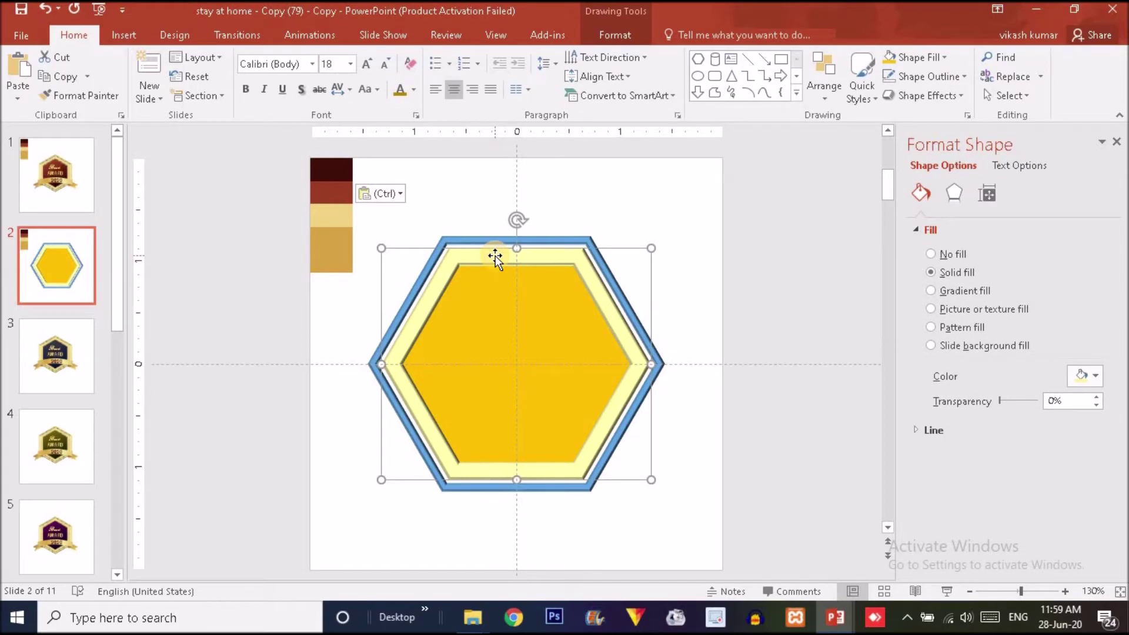
{"action": "left_click", "coordinate": [629, 35]}
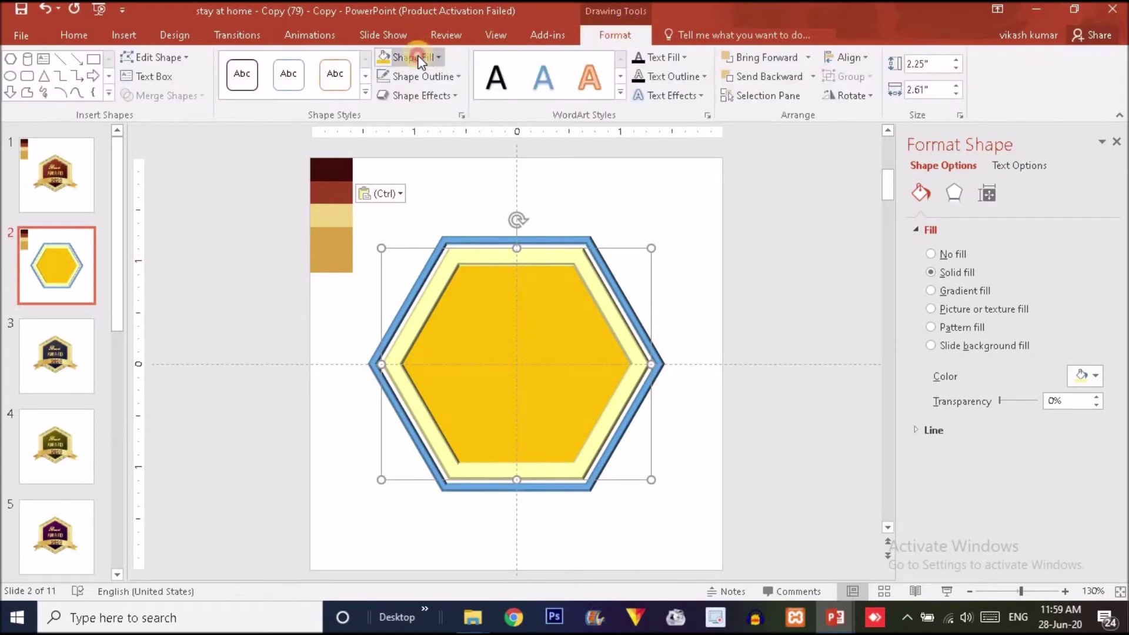
{"action": "left_click", "coordinate": [419, 58]}
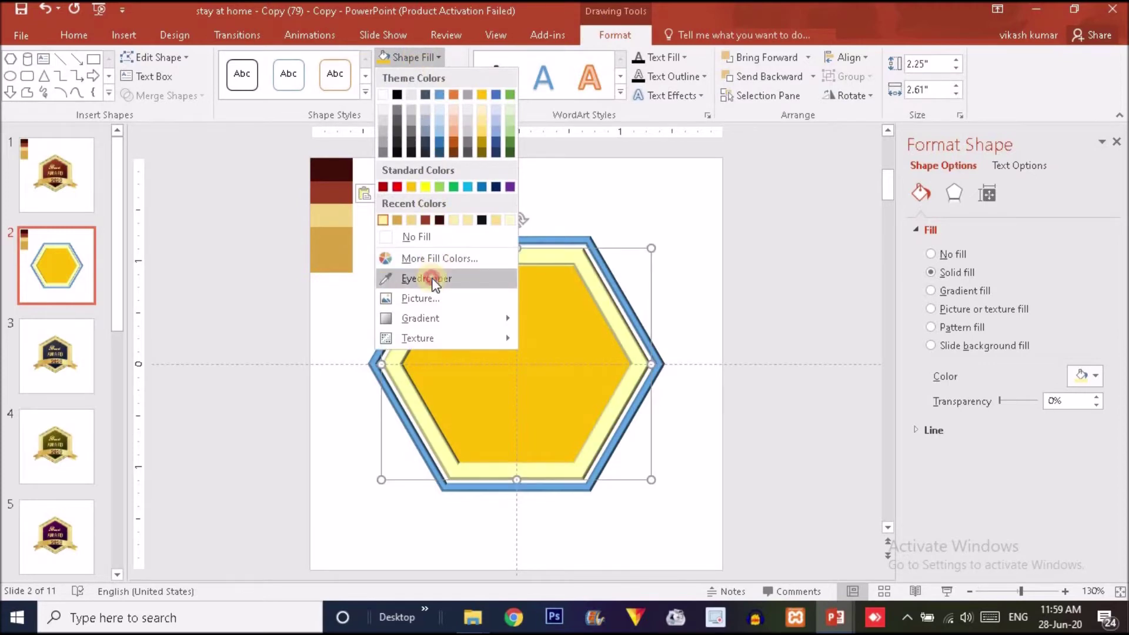
{"action": "left_click", "coordinate": [416, 278]}
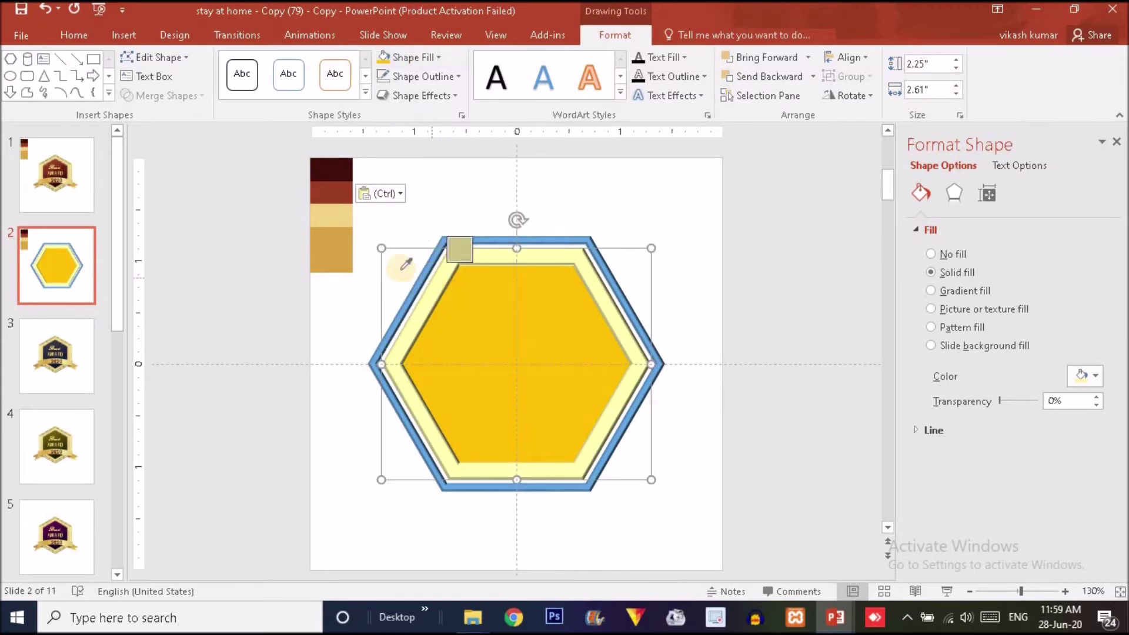
{"action": "left_click", "coordinate": [343, 210]}
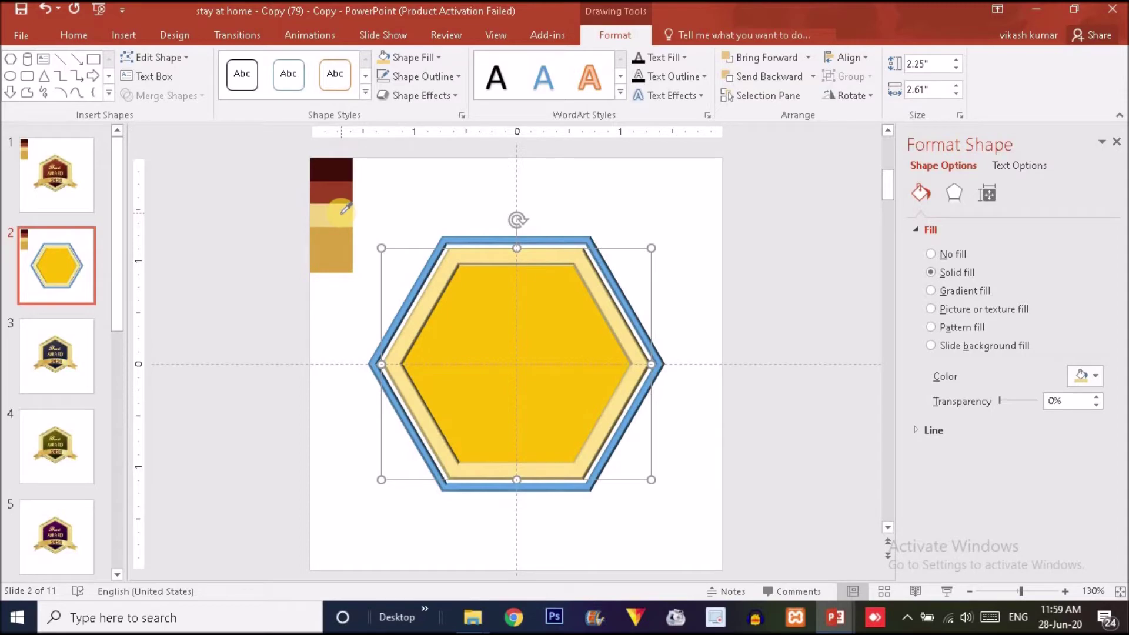
Change the central gold hexagon's fill to a linear gradient.
{"action": "left_click", "coordinate": [587, 370]}
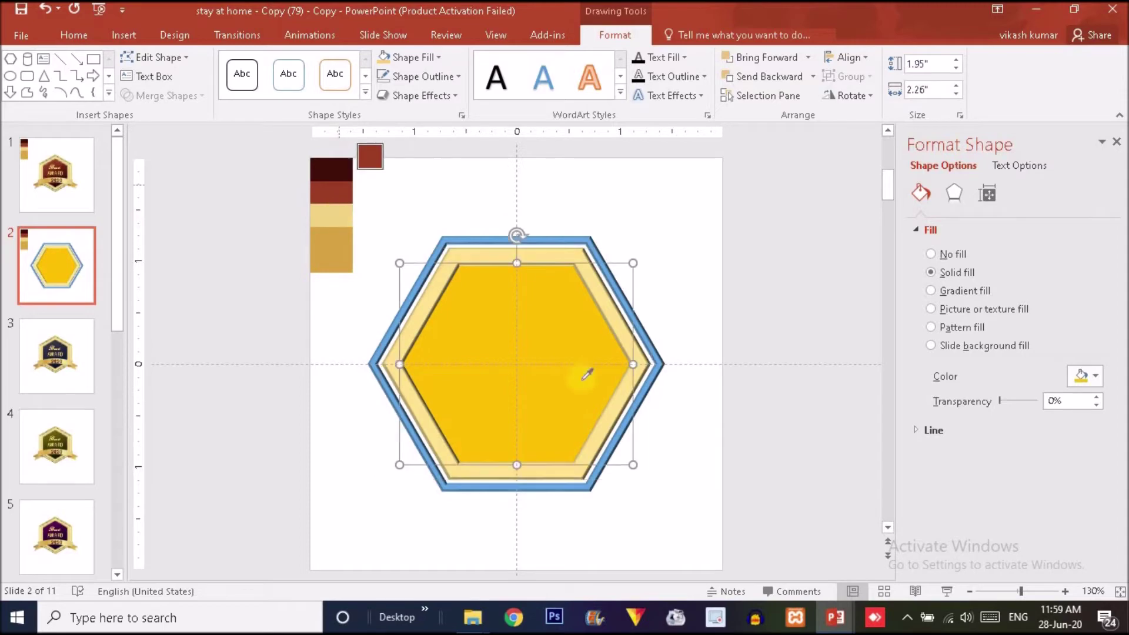
{"action": "right_click", "coordinate": [542, 342]}
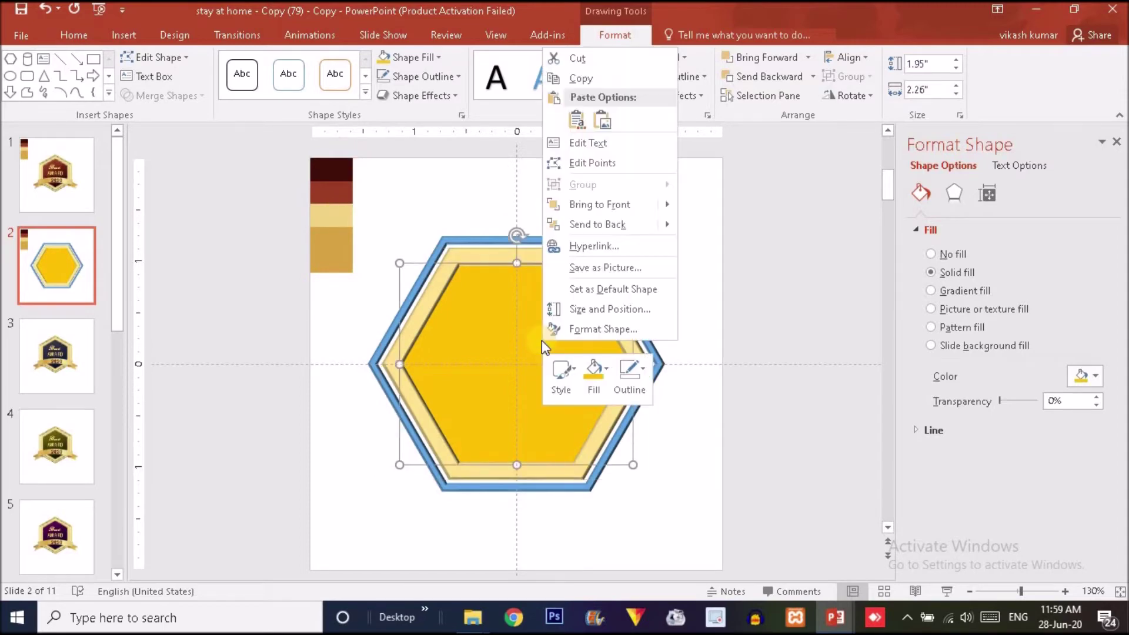
{"action": "left_click", "coordinate": [934, 291]}
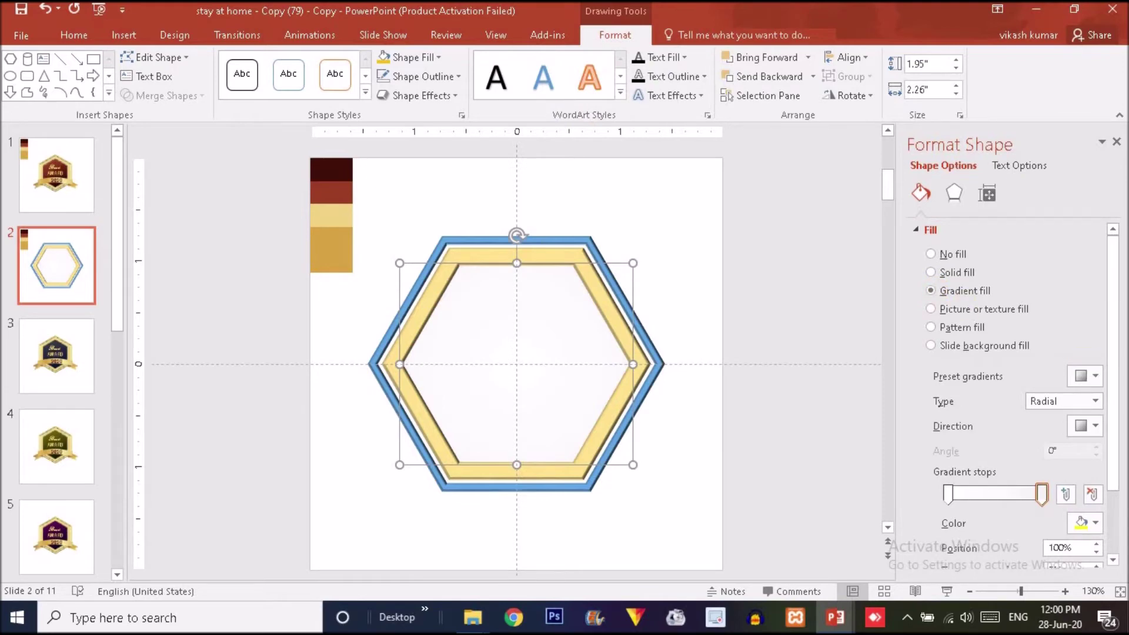
{"action": "left_click", "coordinate": [1093, 400]}
{"action": "left_click", "coordinate": [1054, 418]}
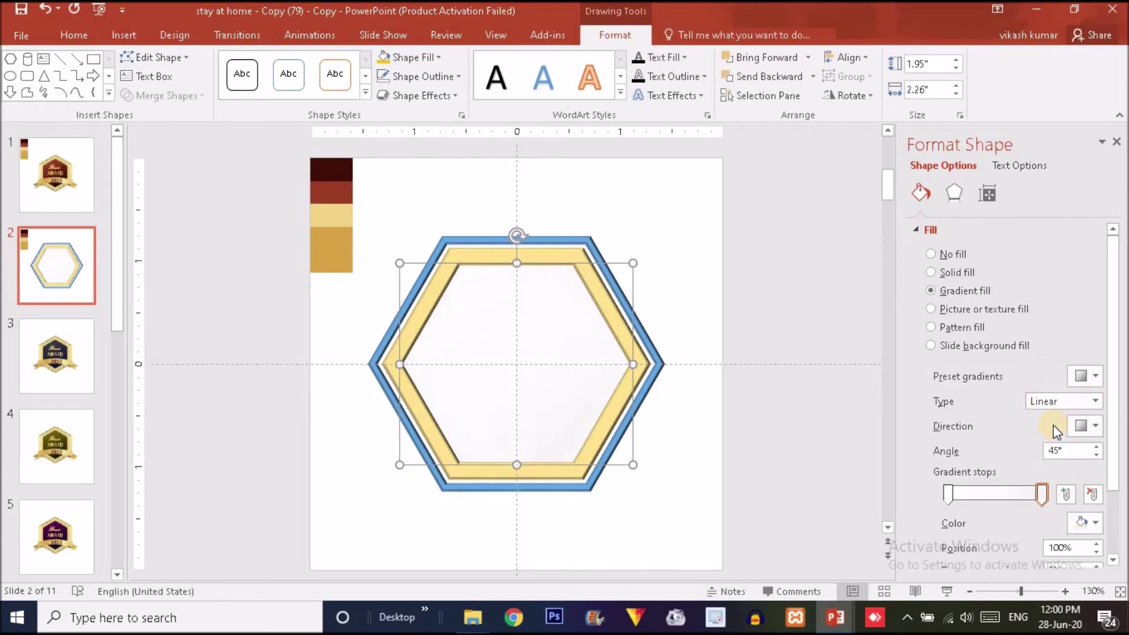
Color the central hexagon's gradient with the red swatch at the first stop and the dark red swatch at the last, using the Eyedropper.
{"action": "left_click", "coordinate": [1041, 494]}
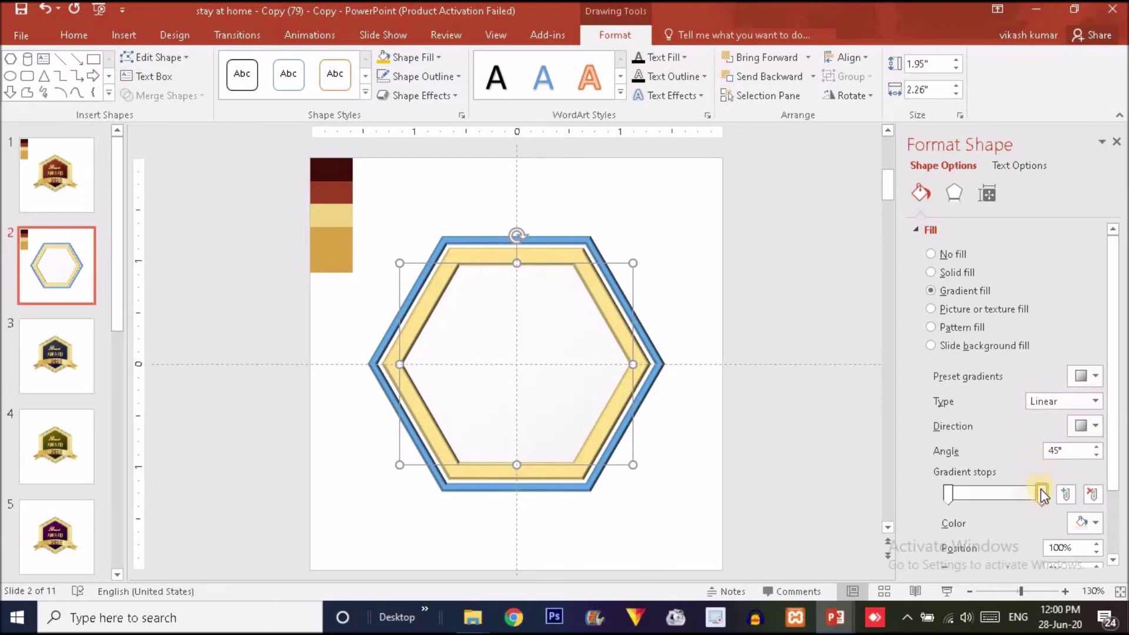
{"action": "left_click", "coordinate": [1088, 519]}
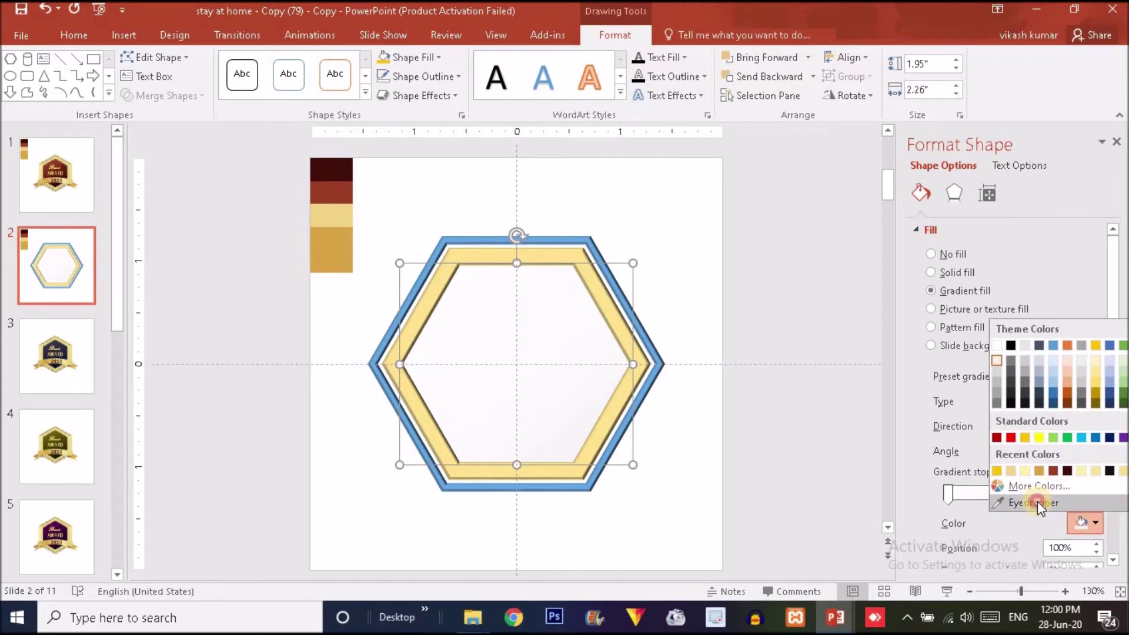
{"action": "left_click", "coordinate": [1037, 501]}
{"action": "left_click", "coordinate": [345, 170]}
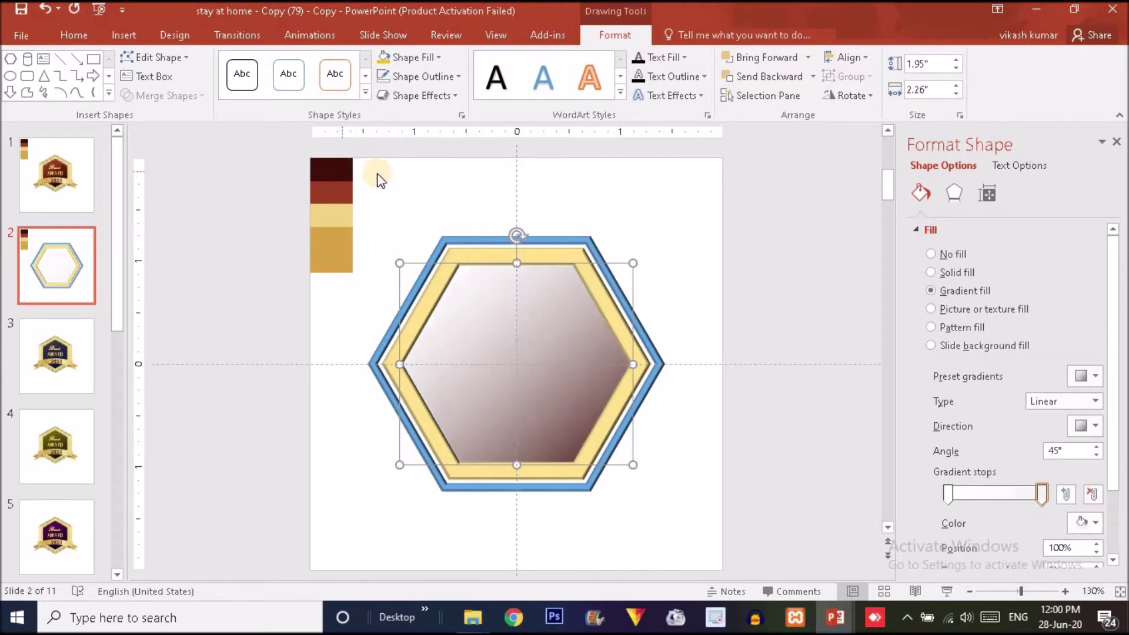
{"action": "left_click", "coordinate": [947, 493]}
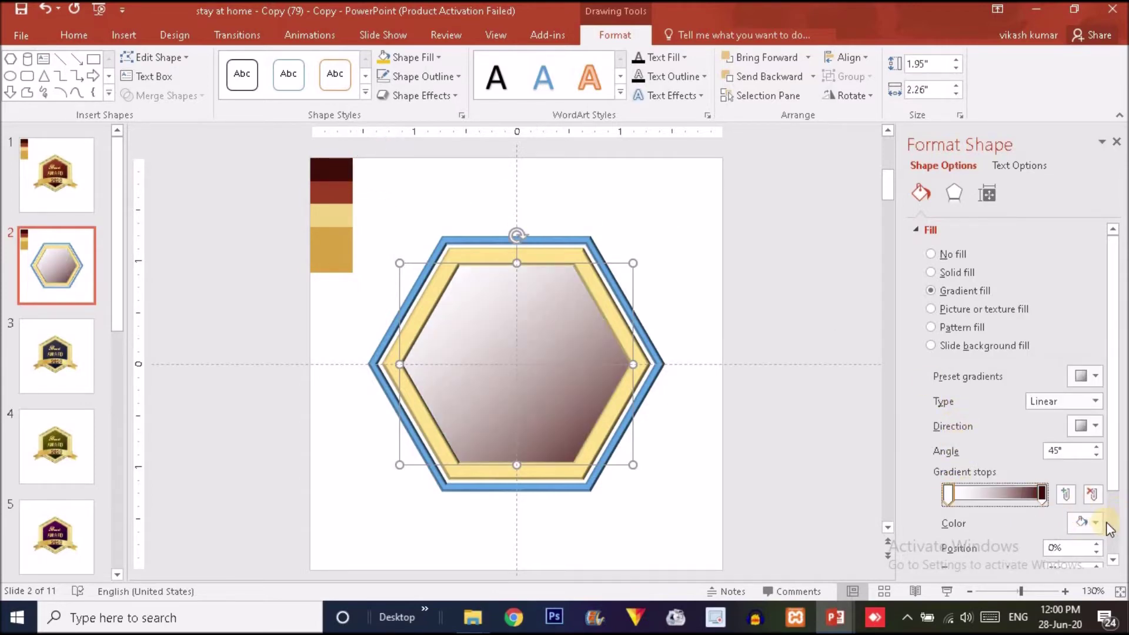
{"action": "left_click", "coordinate": [1094, 522]}
{"action": "left_click", "coordinate": [1032, 504]}
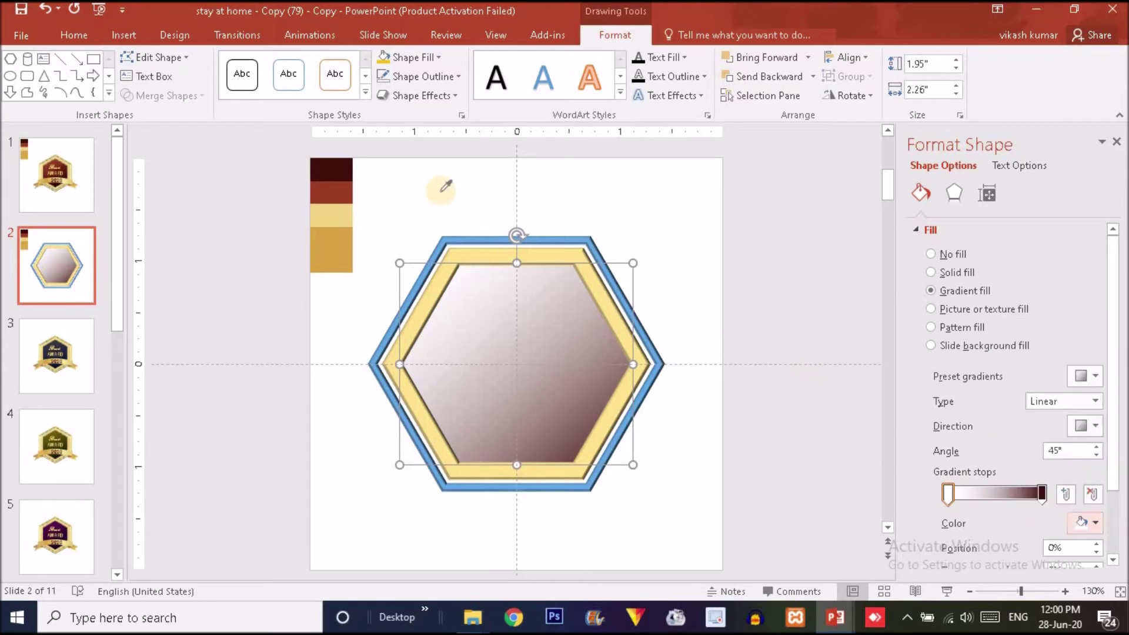
{"action": "left_click", "coordinate": [347, 196]}
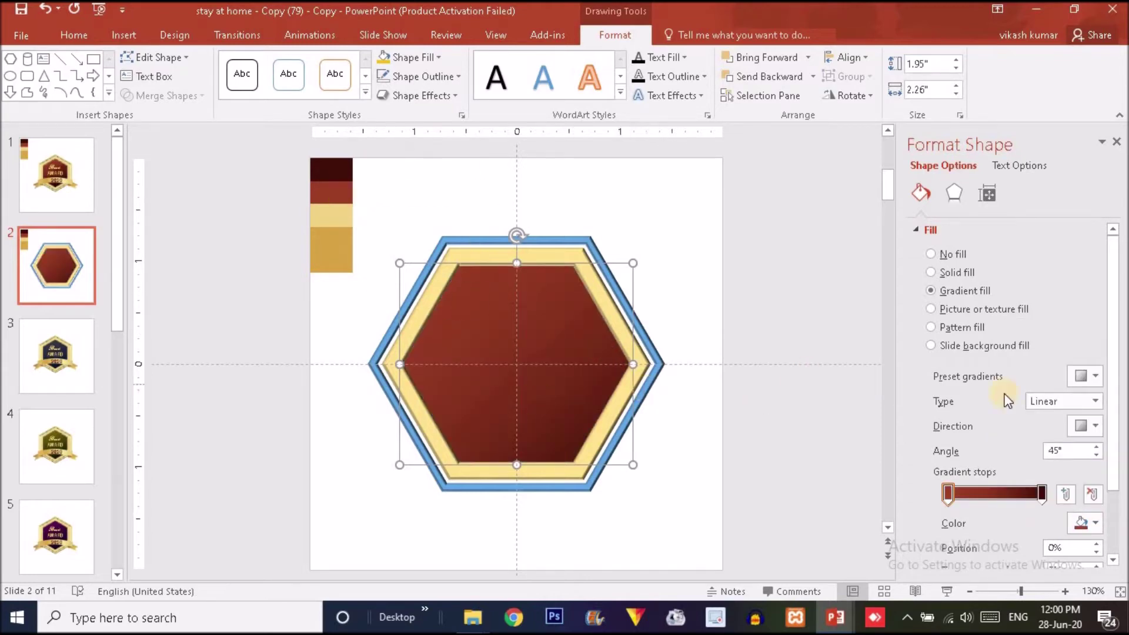
{"action": "left_click", "coordinate": [1097, 446]}
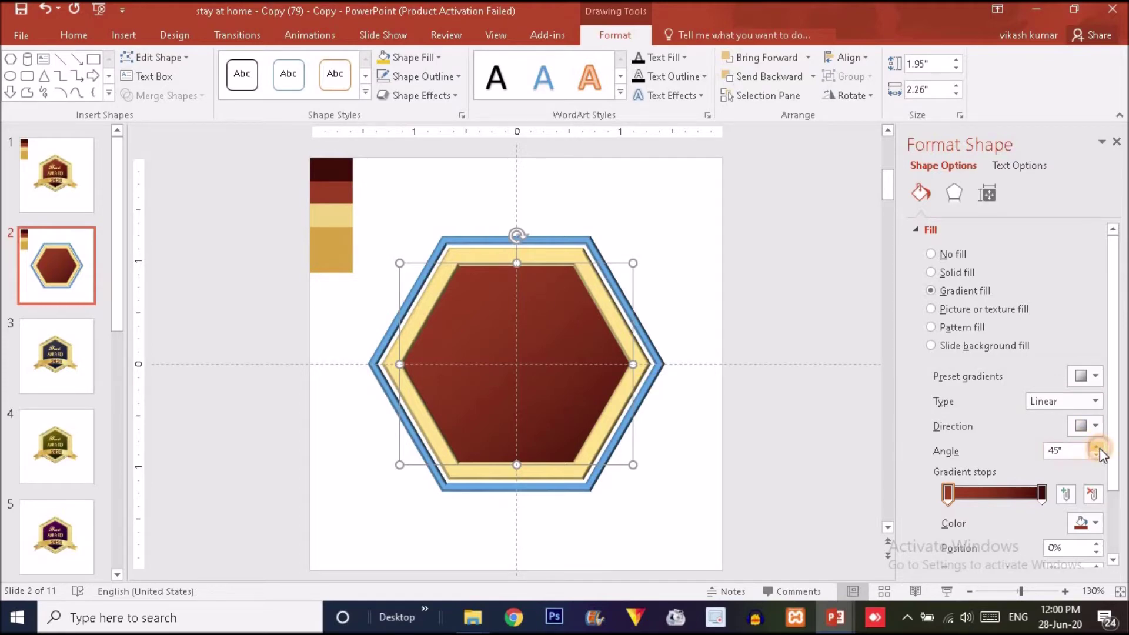
{"action": "left_click", "coordinate": [739, 325]}
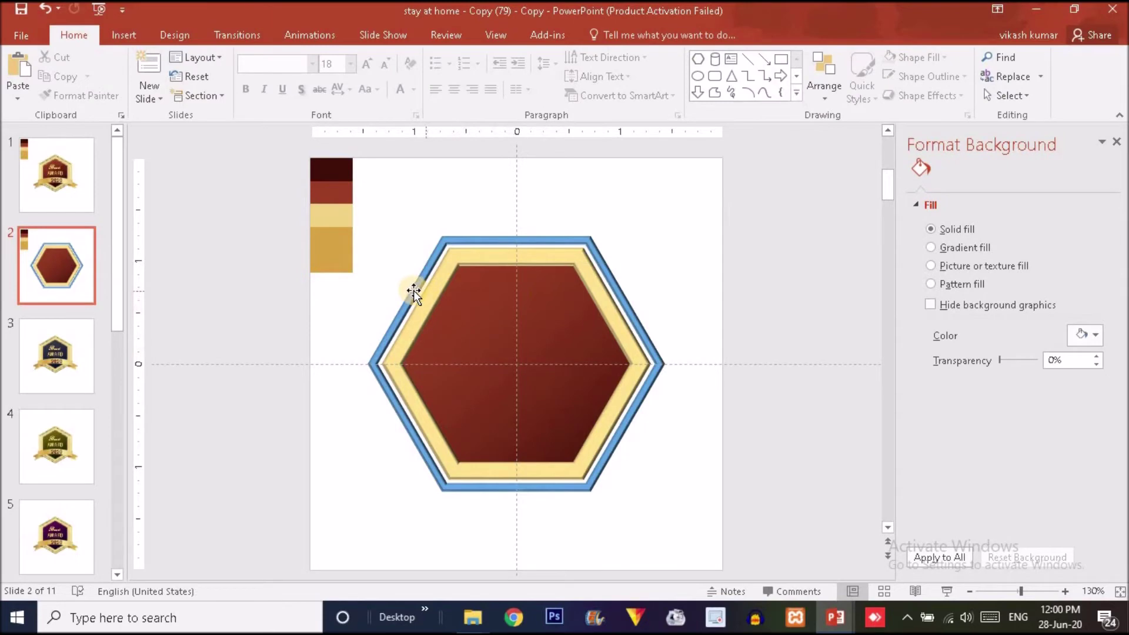
Fill the outer blue ring with the pale gold swatch color using the Eyedropper.
{"action": "left_click", "coordinate": [414, 291]}
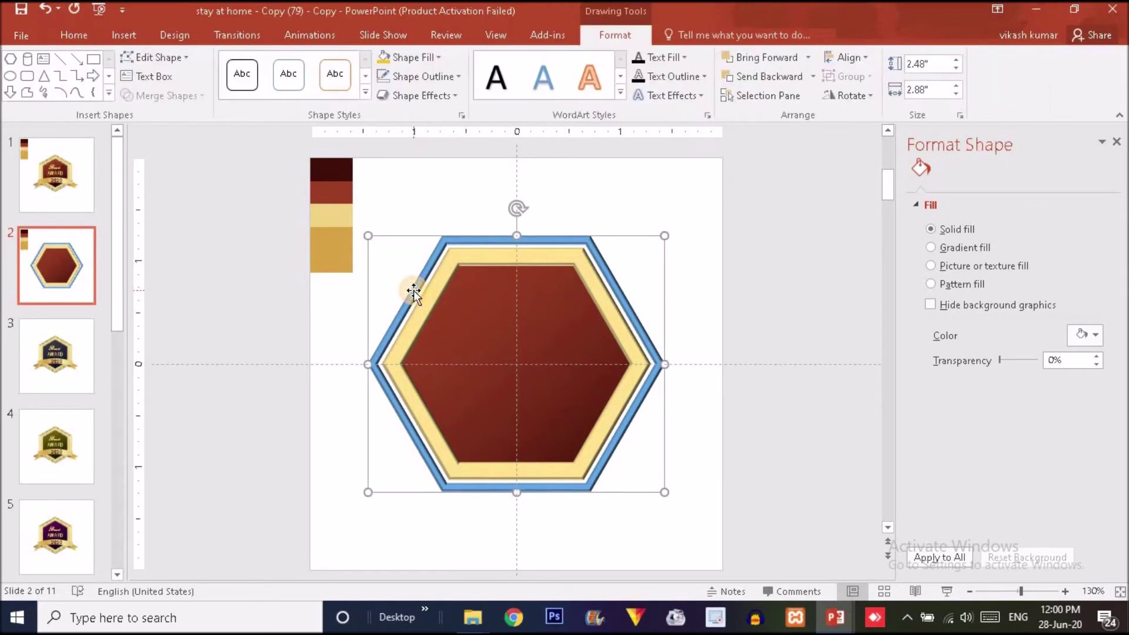
{"action": "left_click", "coordinate": [412, 55]}
{"action": "left_click", "coordinate": [459, 280]}
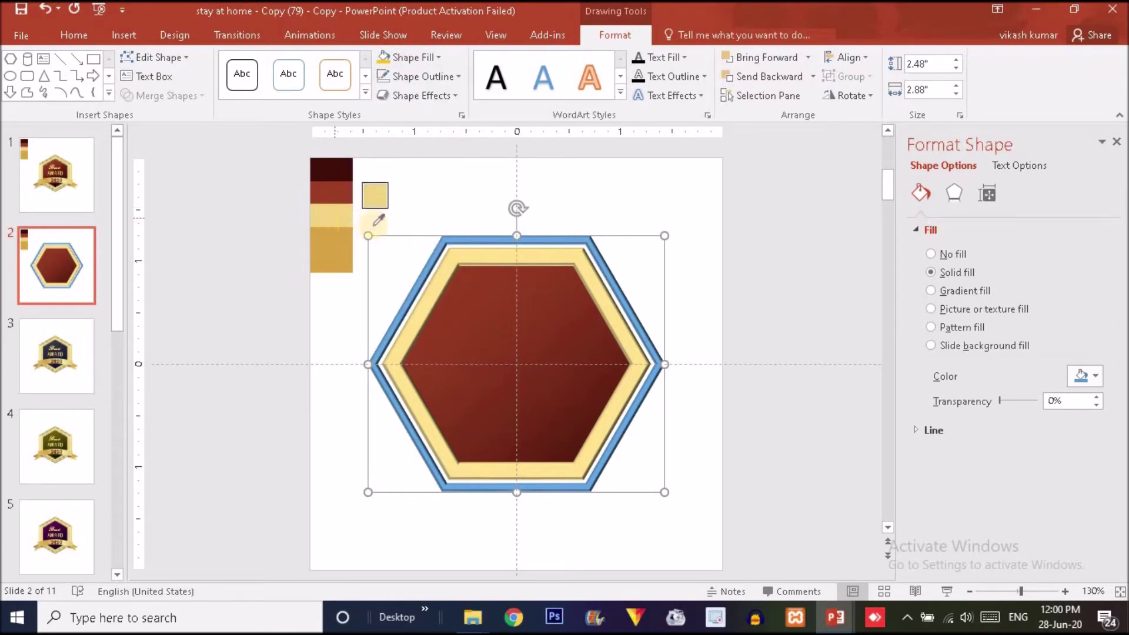
{"action": "left_click", "coordinate": [346, 212]}
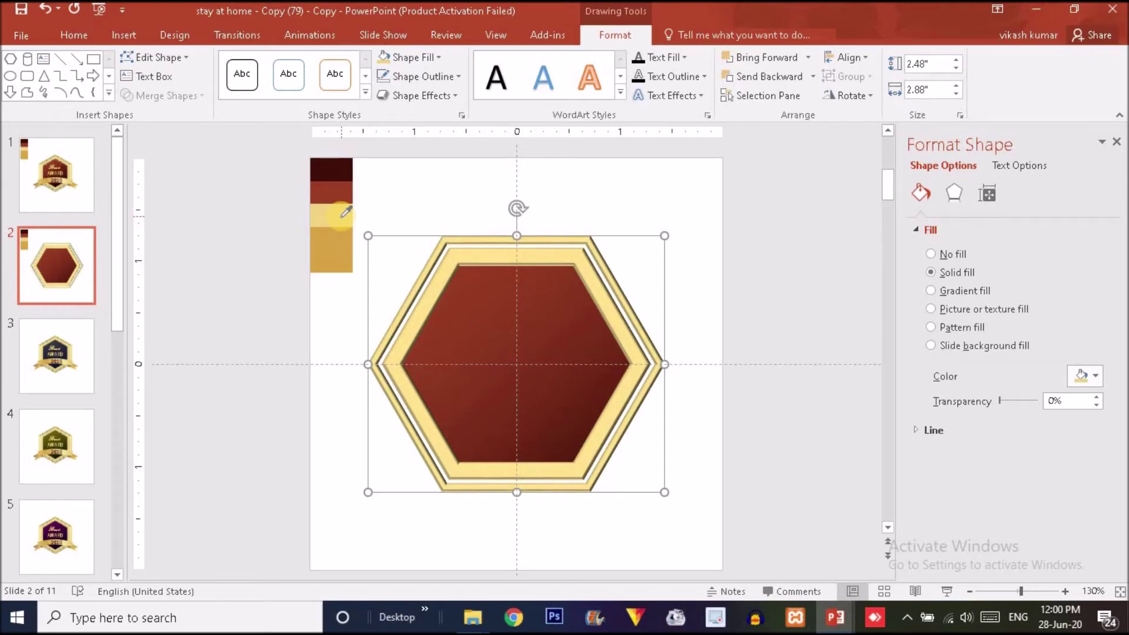
Check the finished badge on slide 1, and draw an outline-free rectangle about 2.74" wide and 0.3" high across the hexagon's lower part on slide 2.
{"action": "left_click", "coordinate": [57, 185]}
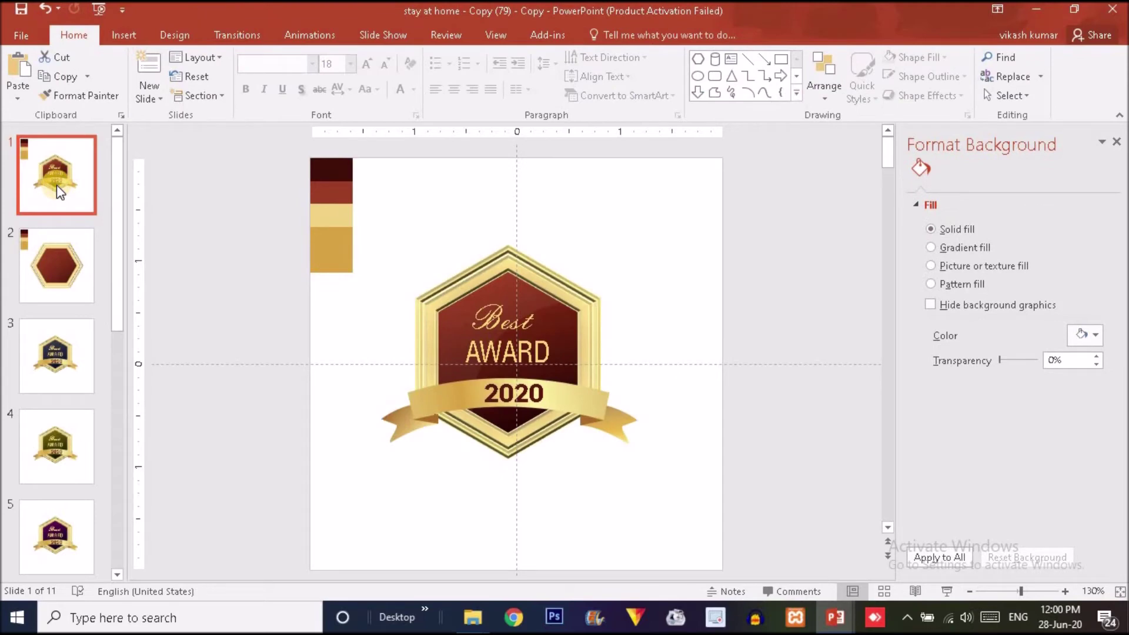
{"action": "left_click", "coordinate": [66, 273]}
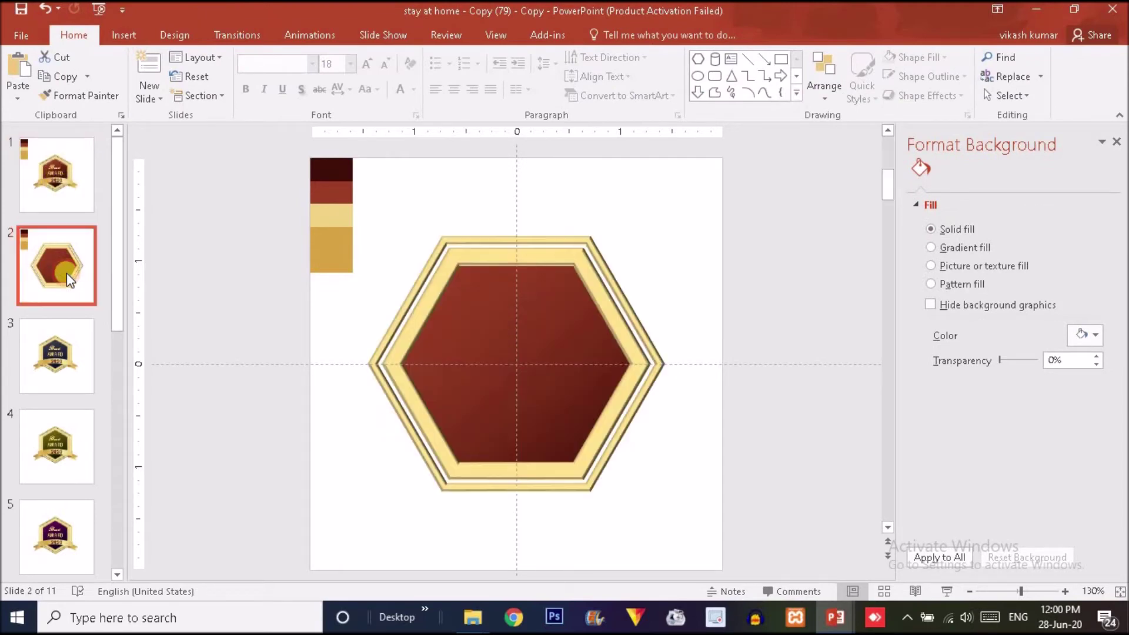
{"action": "left_click", "coordinate": [66, 202]}
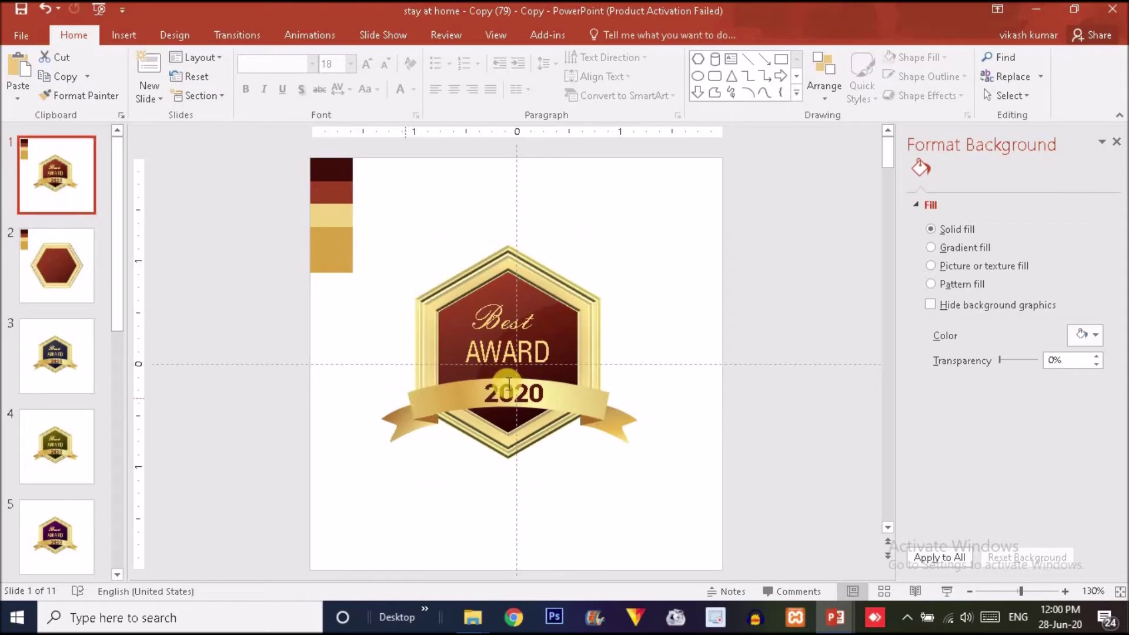
{"action": "left_click", "coordinate": [68, 255]}
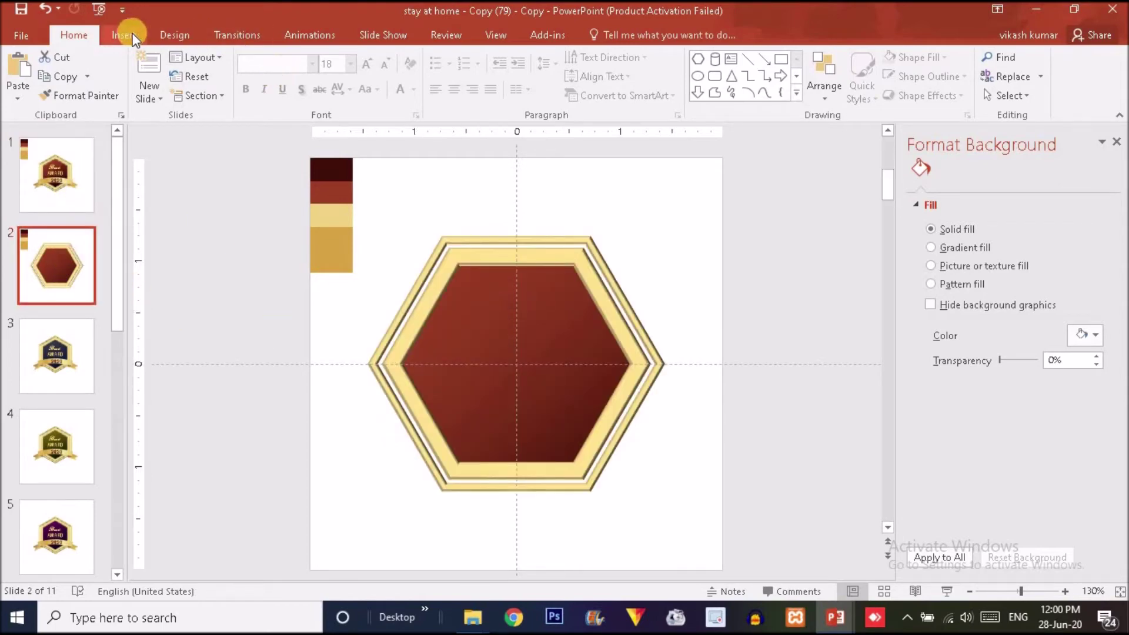
{"action": "left_click", "coordinate": [125, 35]}
{"action": "left_click", "coordinate": [282, 85]}
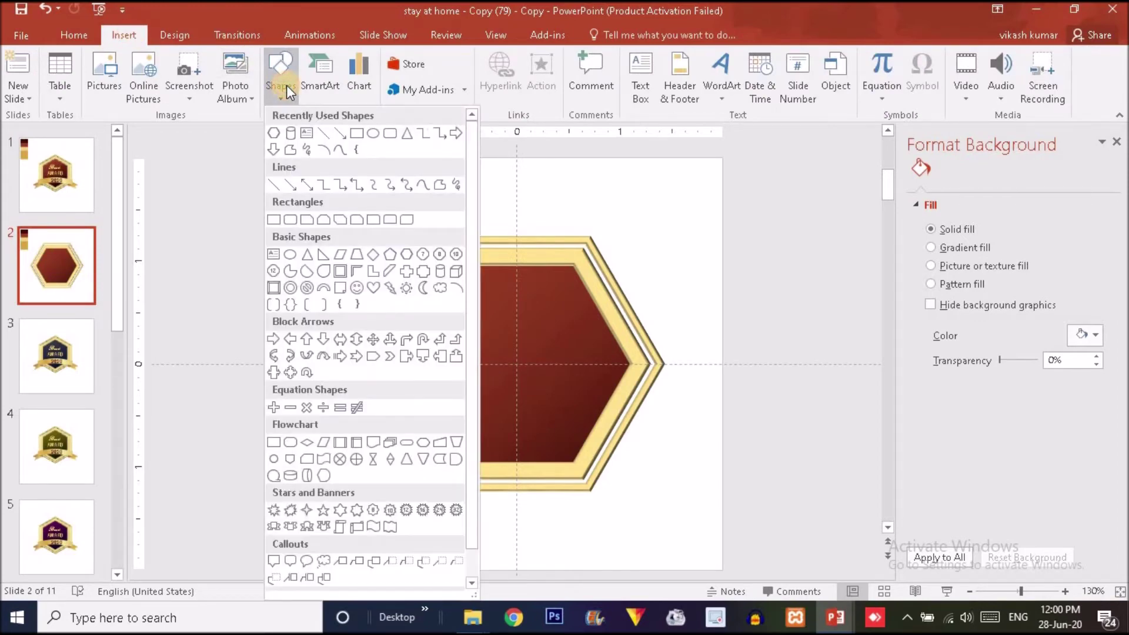
{"action": "left_click", "coordinate": [358, 135]}
{"action": "left_click_drag", "start_coordinate": [383, 433], "coordinate": [667, 459]}
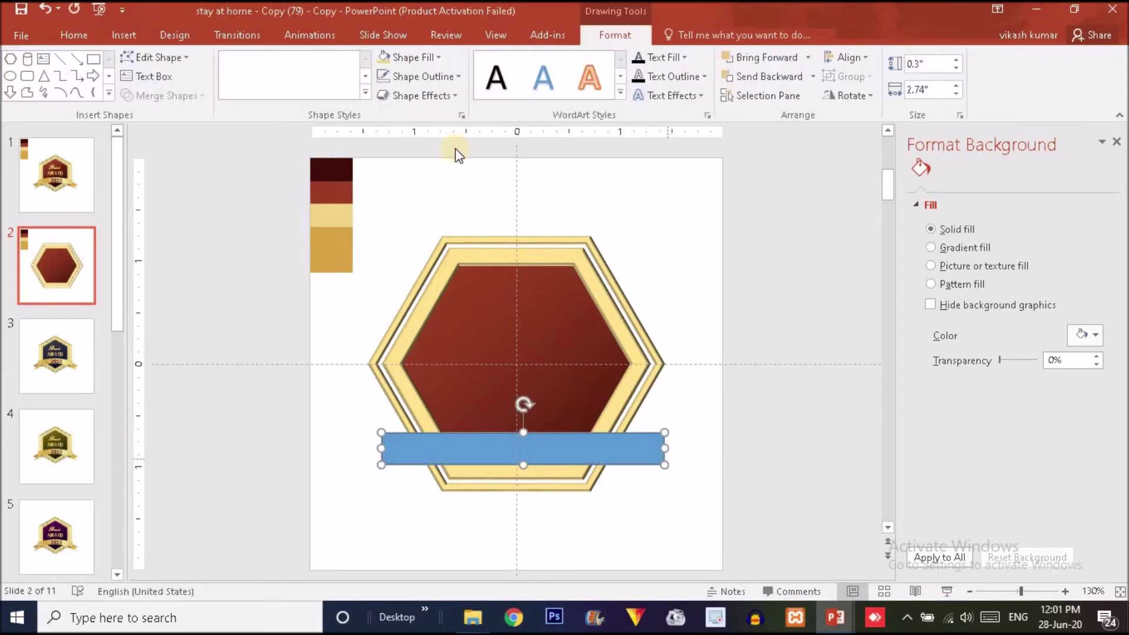
{"action": "left_click", "coordinate": [439, 79]}
{"action": "left_click", "coordinate": [425, 252]}
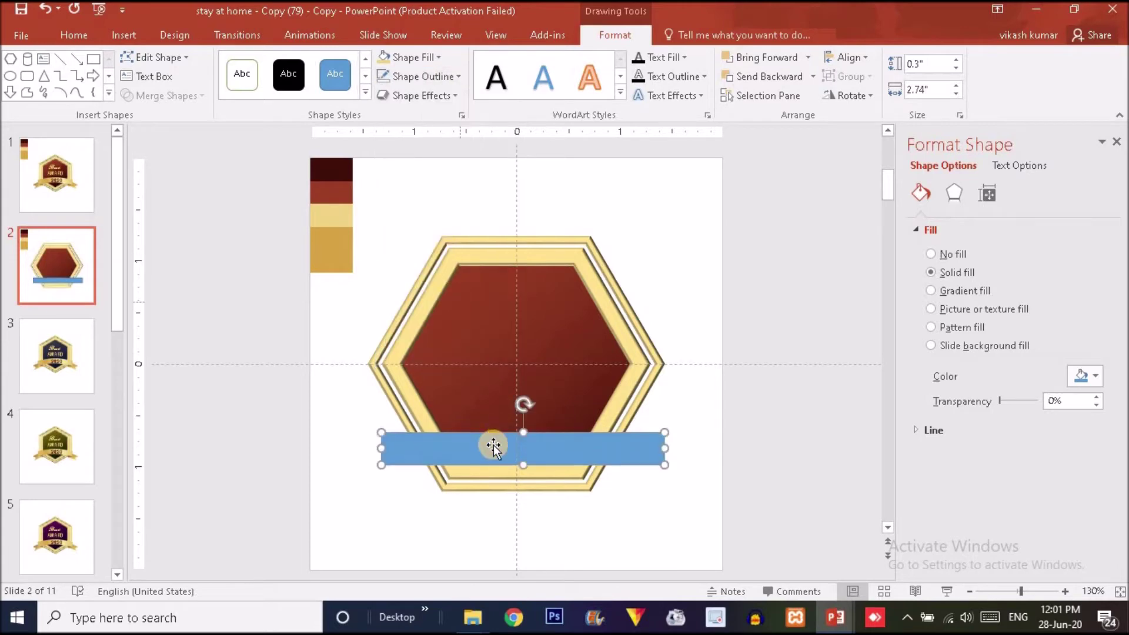
Narrow the blue rectangle to about 2.61" wide and move it up, centered across the lower part of the hexagon.
{"action": "right_click", "coordinate": [472, 446]}
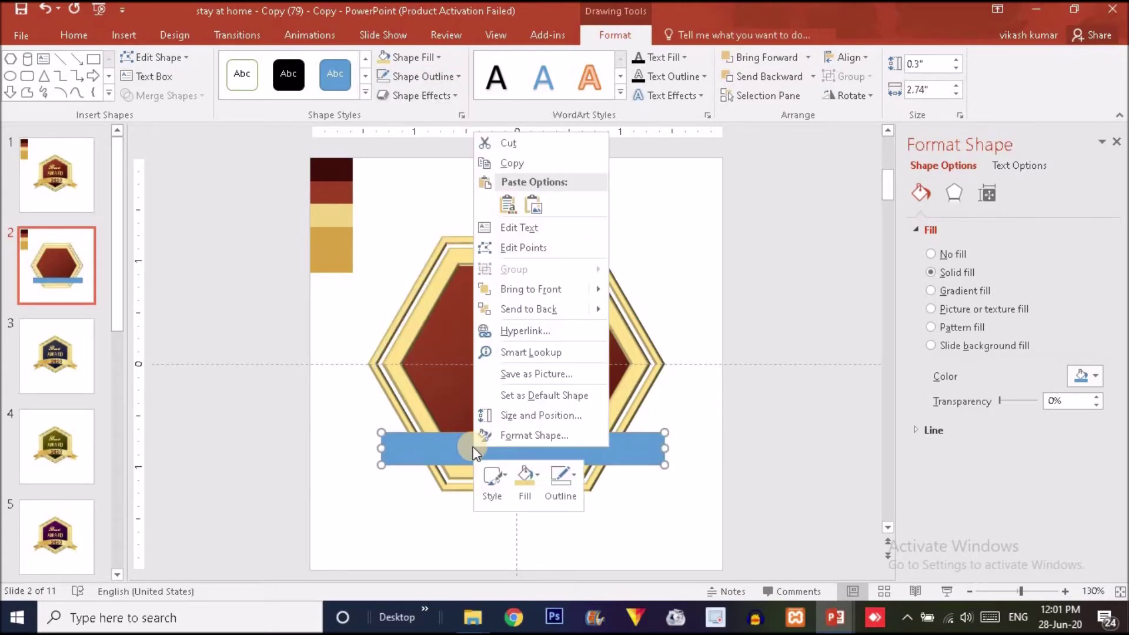
{"action": "left_click", "coordinate": [361, 431]}
{"action": "left_click_drag", "start_coordinate": [378, 445], "coordinate": [397, 444]}
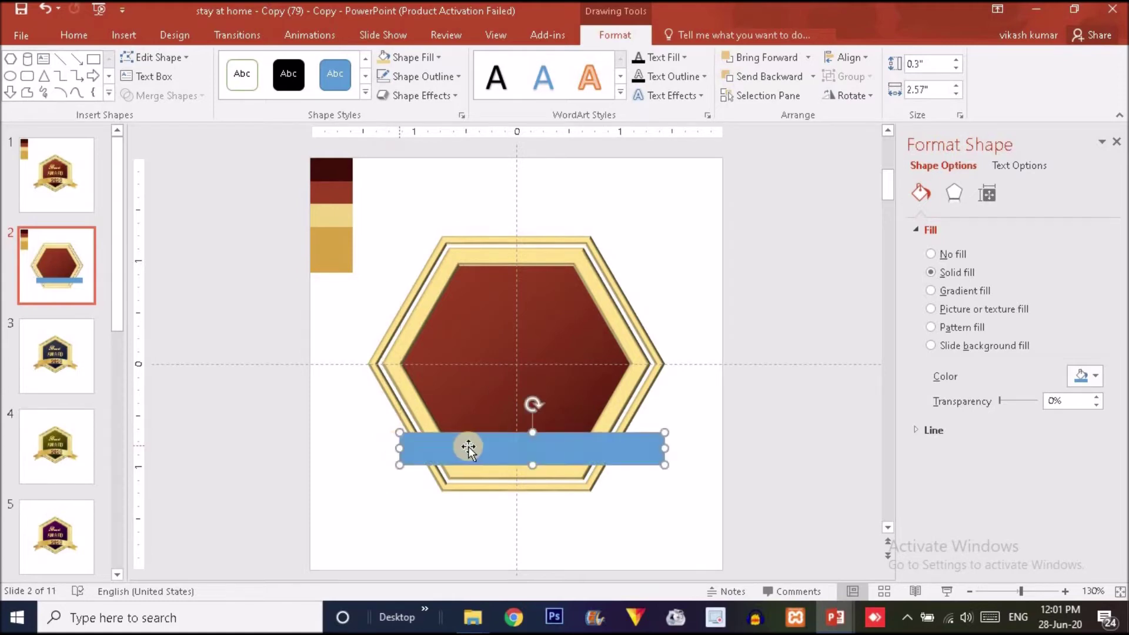
{"action": "left_click_drag", "start_coordinate": [469, 449], "coordinate": [462, 431]}
Edit the blue rectangle's points to bend its top edge into a symmetrical upward arch, making the shape about 0.54" high.
{"action": "right_click", "coordinate": [563, 428]}
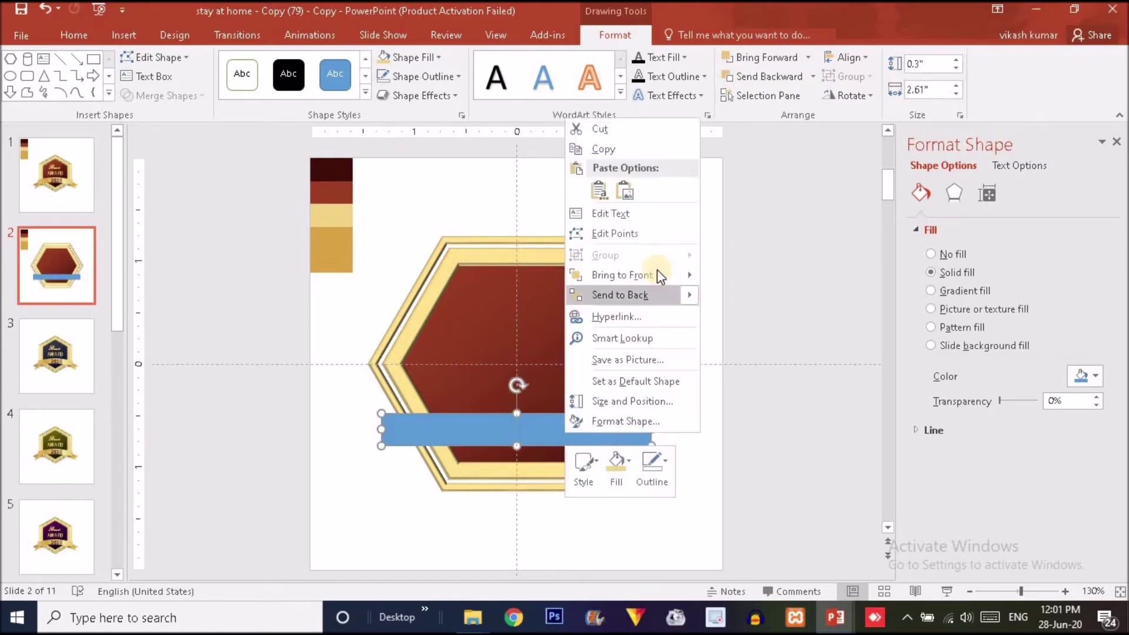
{"action": "left_click", "coordinate": [645, 236]}
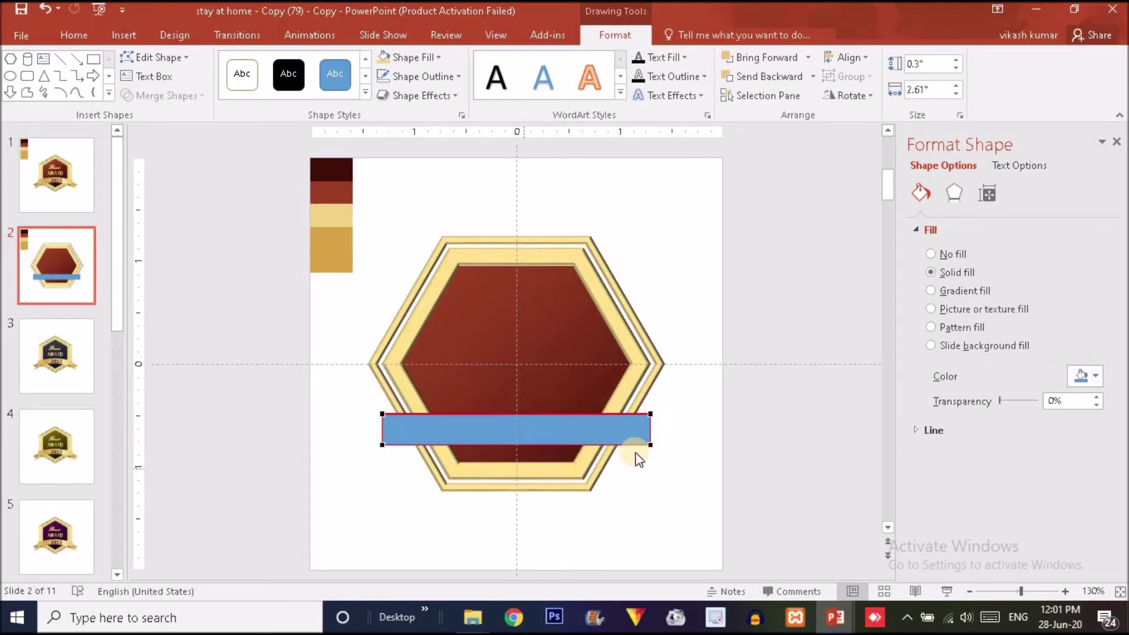
{"action": "left_click", "coordinate": [651, 412]}
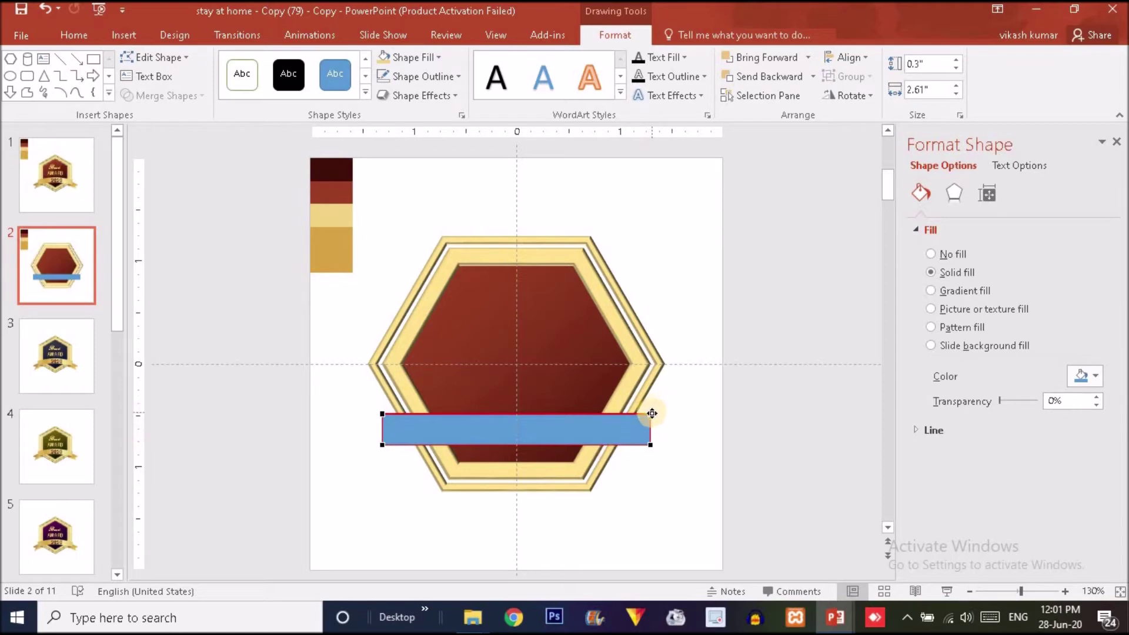
{"action": "left_click", "coordinate": [608, 414]}
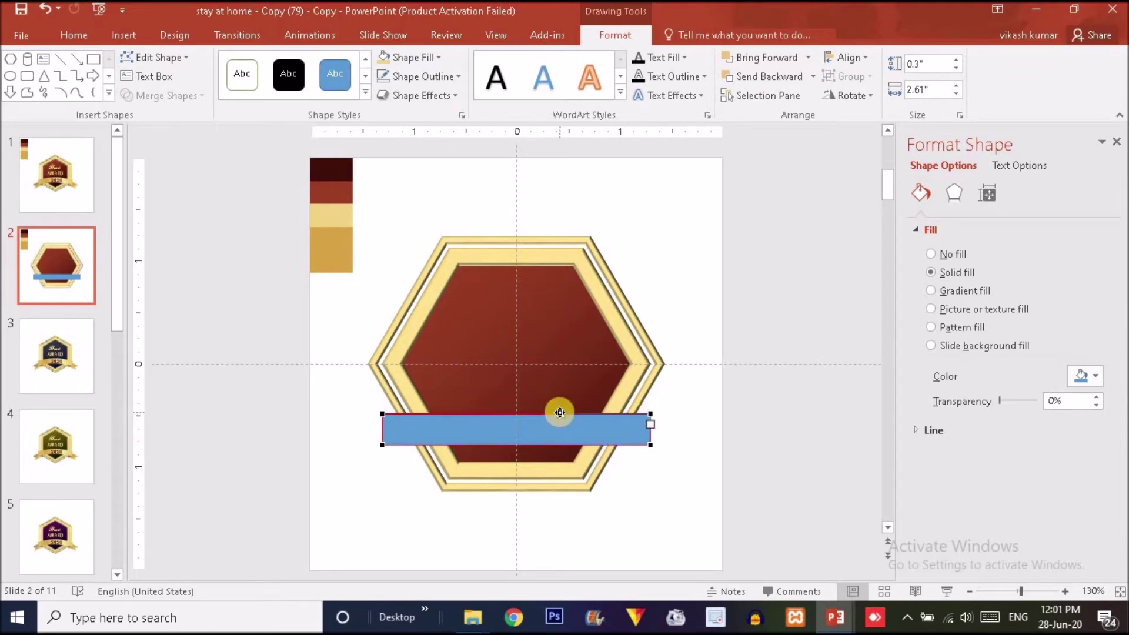
{"action": "left_click_drag", "start_coordinate": [559, 412], "coordinate": [544, 379]}
{"action": "left_click", "coordinate": [382, 412]}
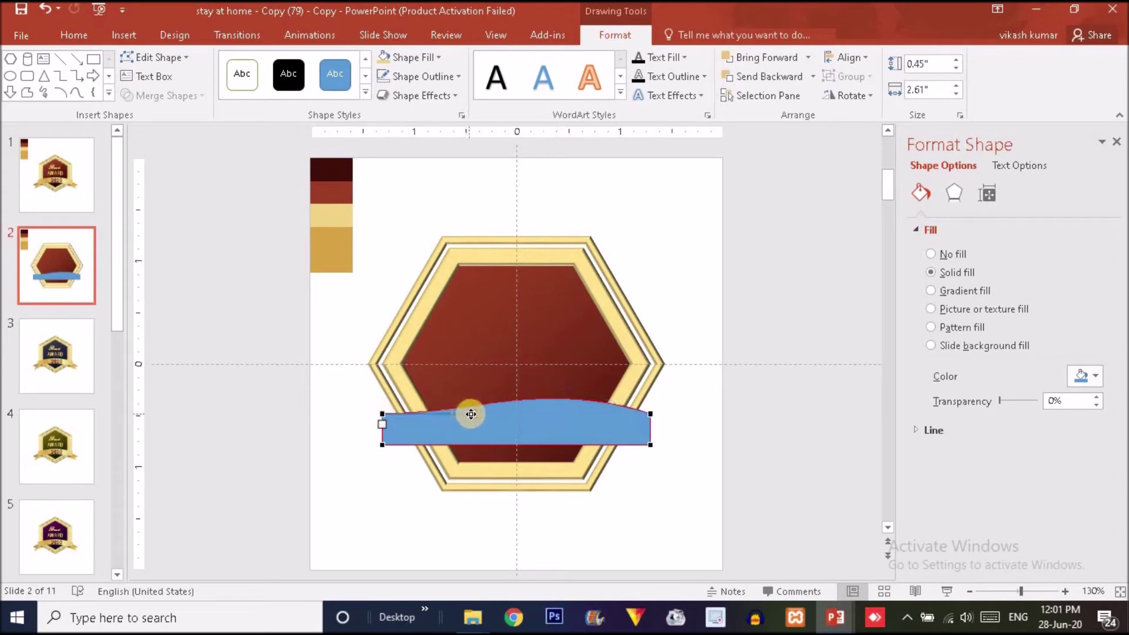
{"action": "left_click_drag", "start_coordinate": [465, 385], "coordinate": [463, 383]}
Bend the blue shape's bottom edge into a matching arch and move the curved ribbon below the hexagon to the slide's lower edge.
{"action": "left_click", "coordinate": [385, 449]}
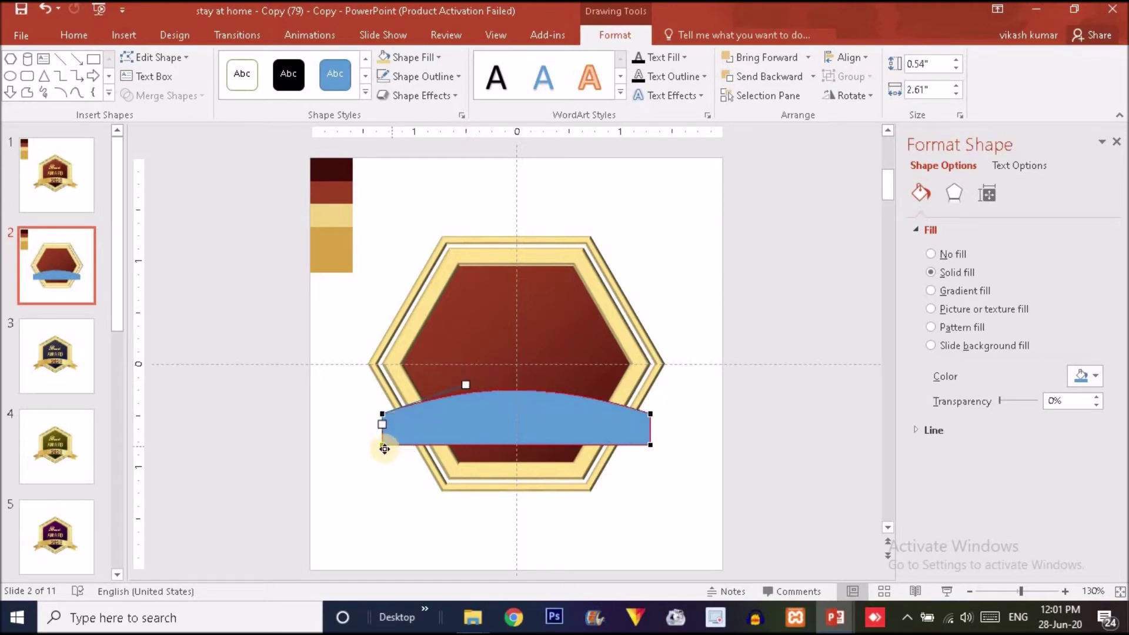
{"action": "left_click_drag", "start_coordinate": [384, 446], "coordinate": [476, 408]}
{"action": "left_click_drag", "start_coordinate": [649, 445], "coordinate": [562, 424]}
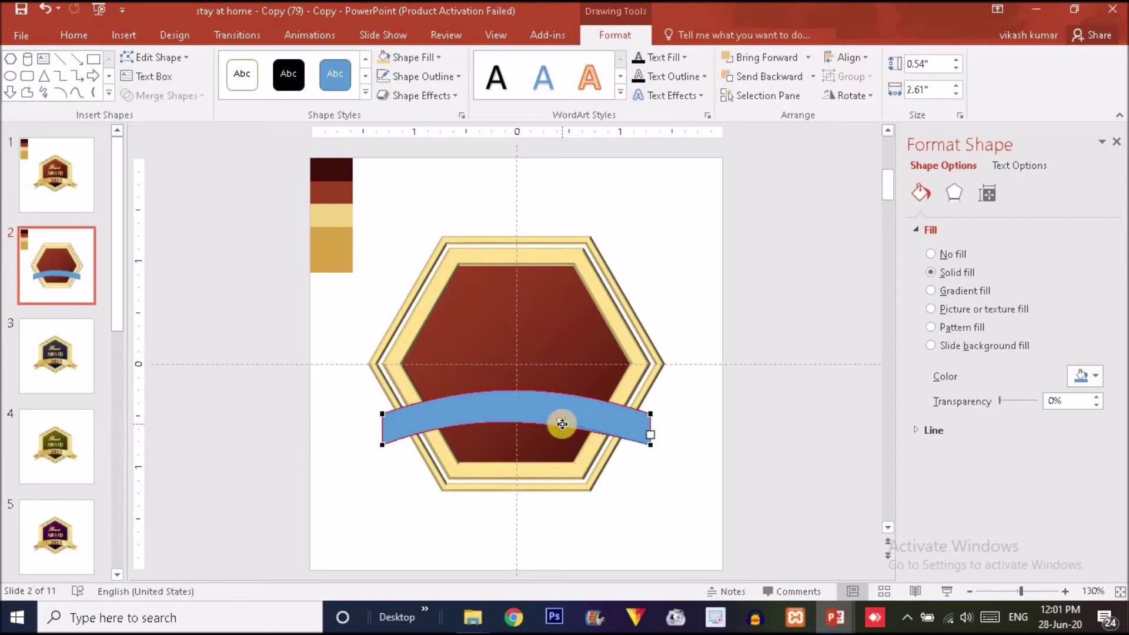
{"action": "left_click", "coordinate": [560, 419]}
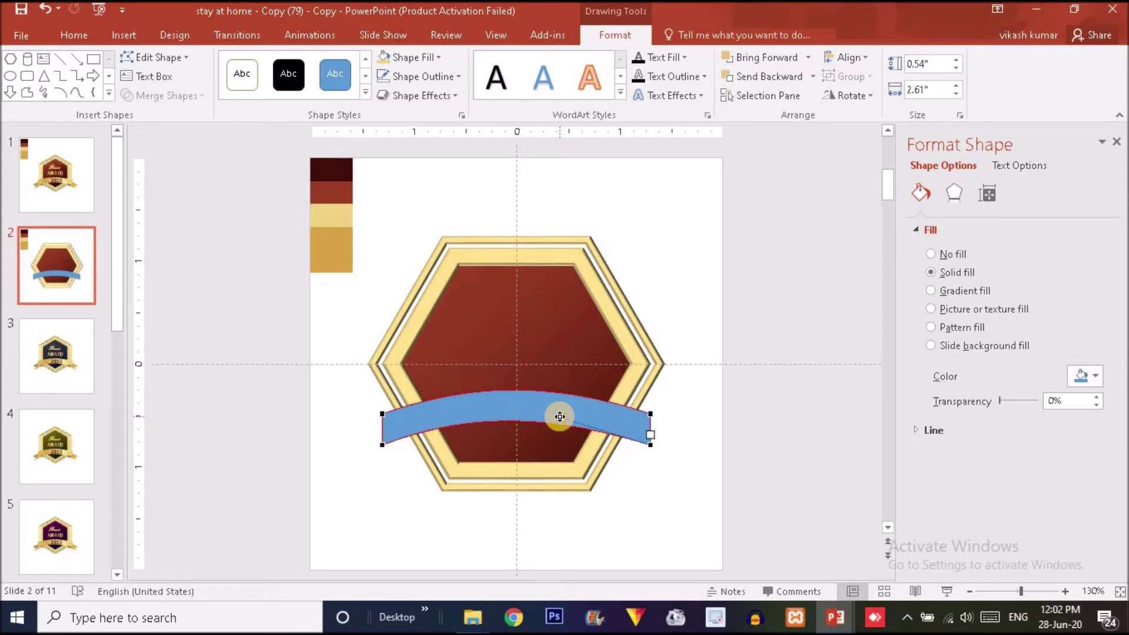
{"action": "left_click_drag", "start_coordinate": [560, 416], "coordinate": [600, 542]}
Group the hexagon rings without the color swatches and rotate the group right by 90°.
{"action": "left_click_drag", "start_coordinate": [254, 199], "coordinate": [731, 524]}
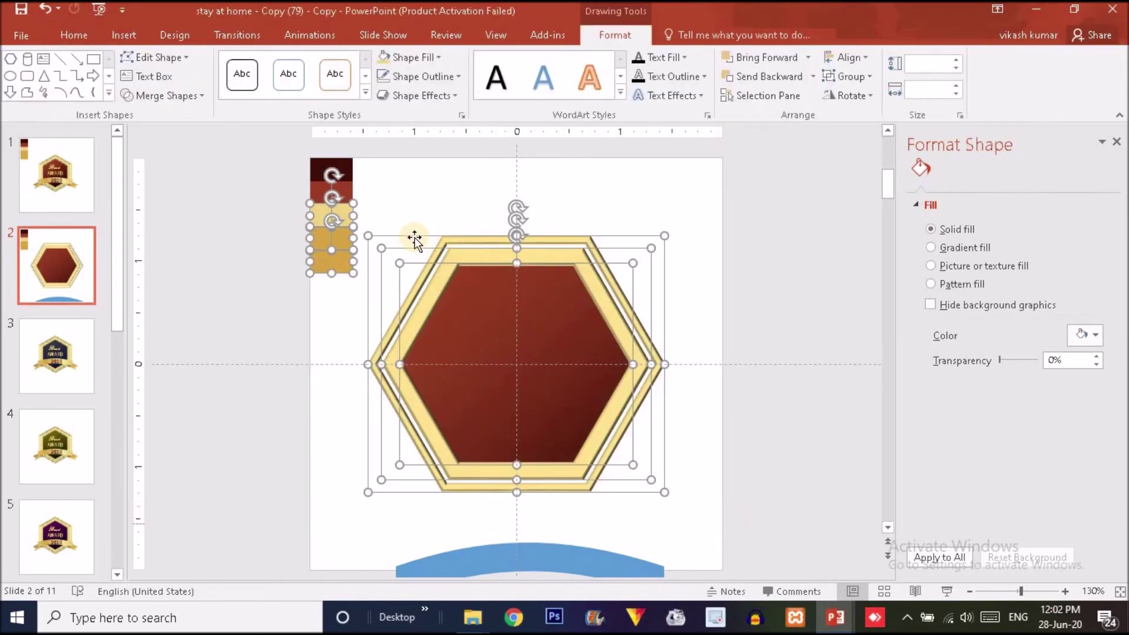
{"action": "left_click", "coordinate": [342, 218], "text": "ctrl"}
{"action": "left_click", "coordinate": [342, 263], "text": "ctrl"}
{"action": "left_click", "coordinate": [341, 262], "text": "ctrl"}
{"action": "key", "text": "ctrl+g"}
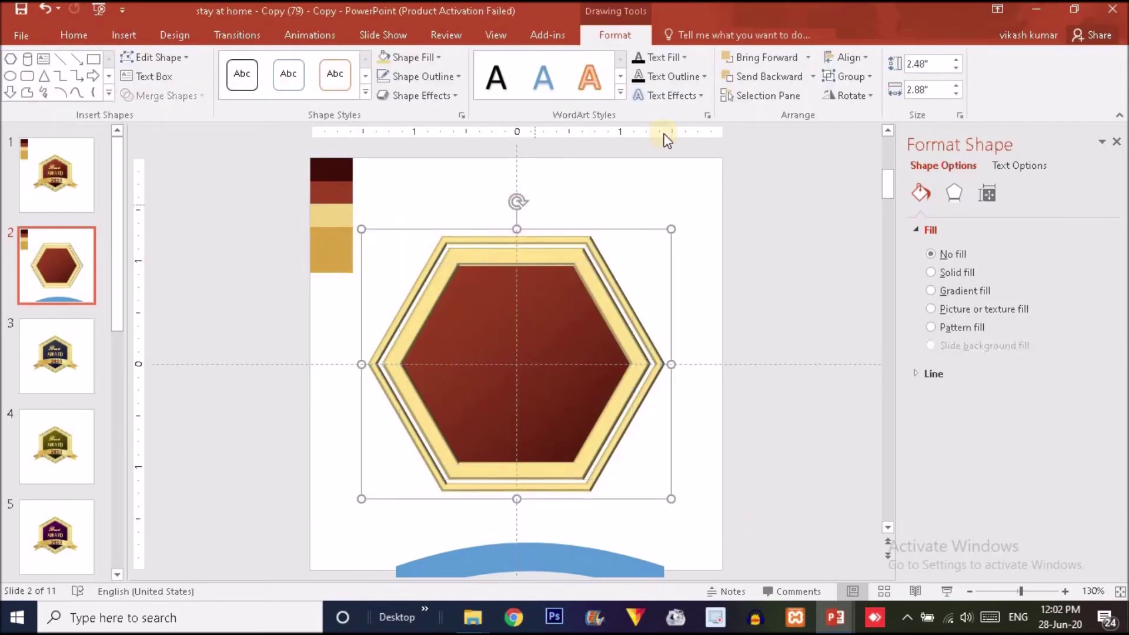
{"action": "left_click", "coordinate": [859, 99]}
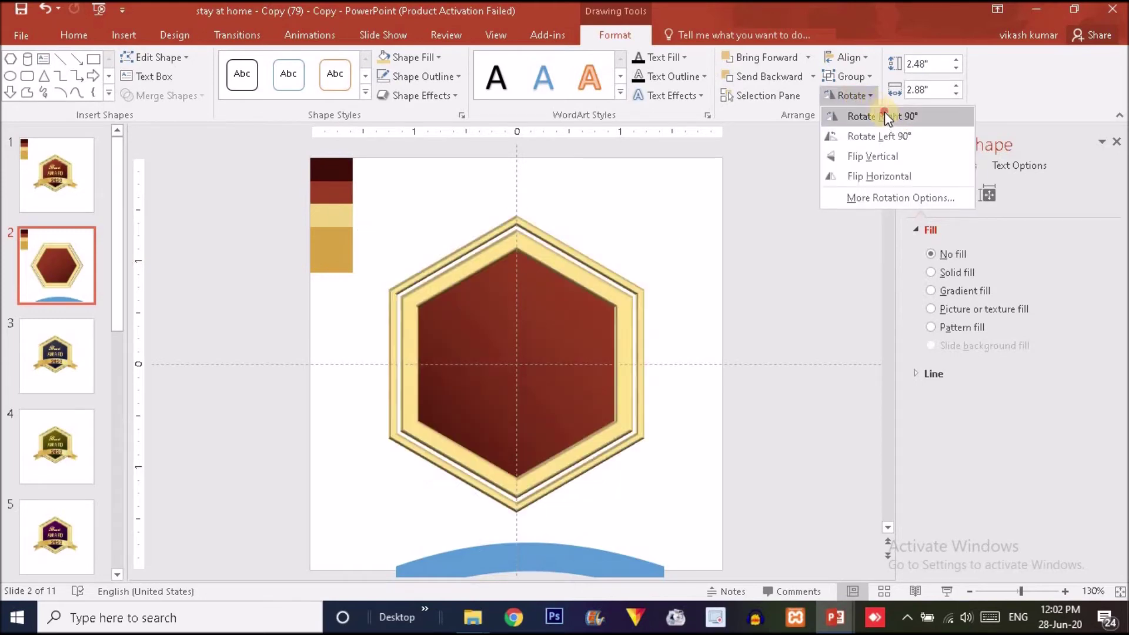
{"action": "left_click", "coordinate": [884, 113]}
Move the blue curved ribbon across the hexagon's lower part, centered, and enlarge its width and height so it extends past both sides.
{"action": "left_click_drag", "start_coordinate": [544, 557], "coordinate": [528, 389]}
{"action": "left_click_drag", "start_coordinate": [653, 418], "coordinate": [679, 418]}
{"action": "left_click_drag", "start_coordinate": [531, 447], "coordinate": [530, 465]}
{"action": "left_click_drag", "start_coordinate": [562, 405], "coordinate": [548, 393]}
Examine the folded ribbon tail of the finished badge on slide 1, and return to slide 2.
{"action": "left_click", "coordinate": [72, 187]}
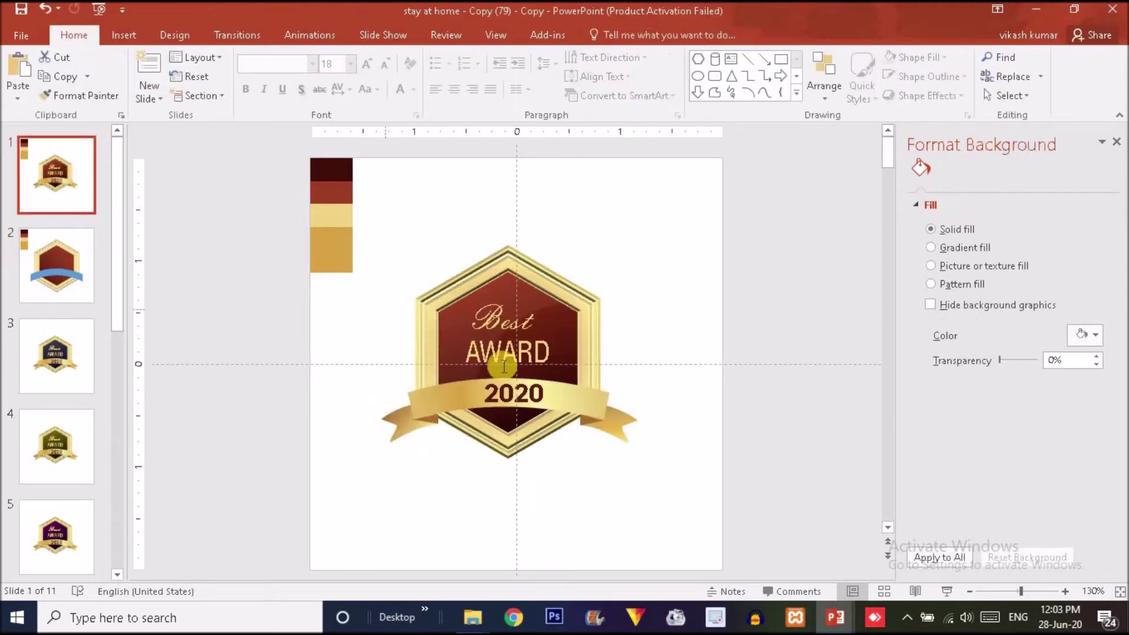
{"action": "left_click", "coordinate": [402, 427]}
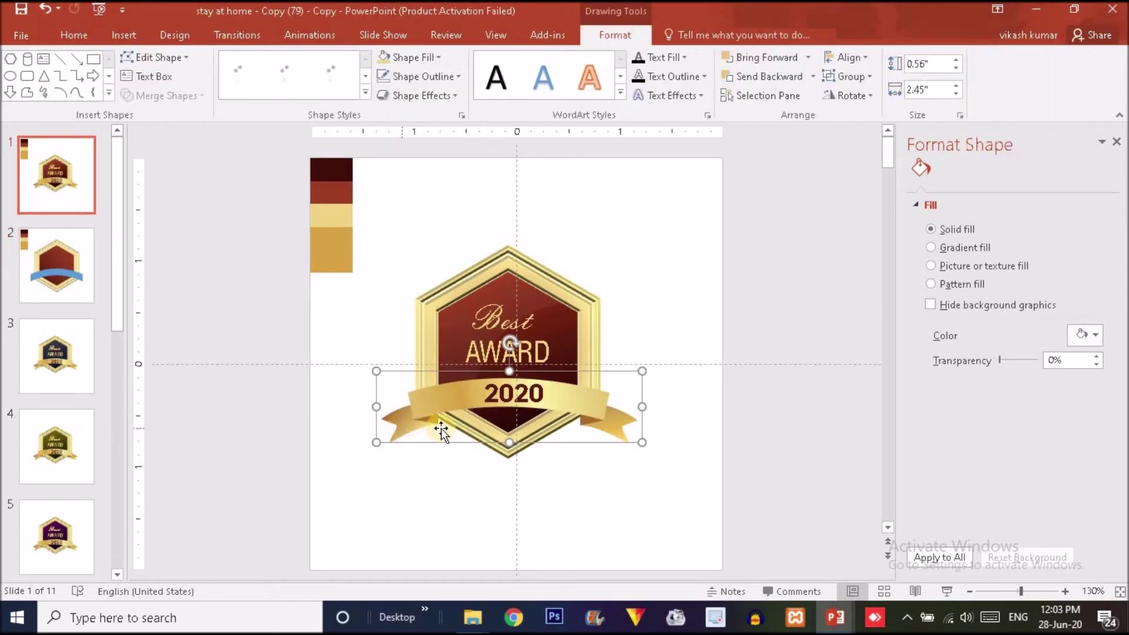
{"action": "left_click_drag", "start_coordinate": [401, 428], "coordinate": [399, 422]}
{"action": "left_click", "coordinate": [404, 422]}
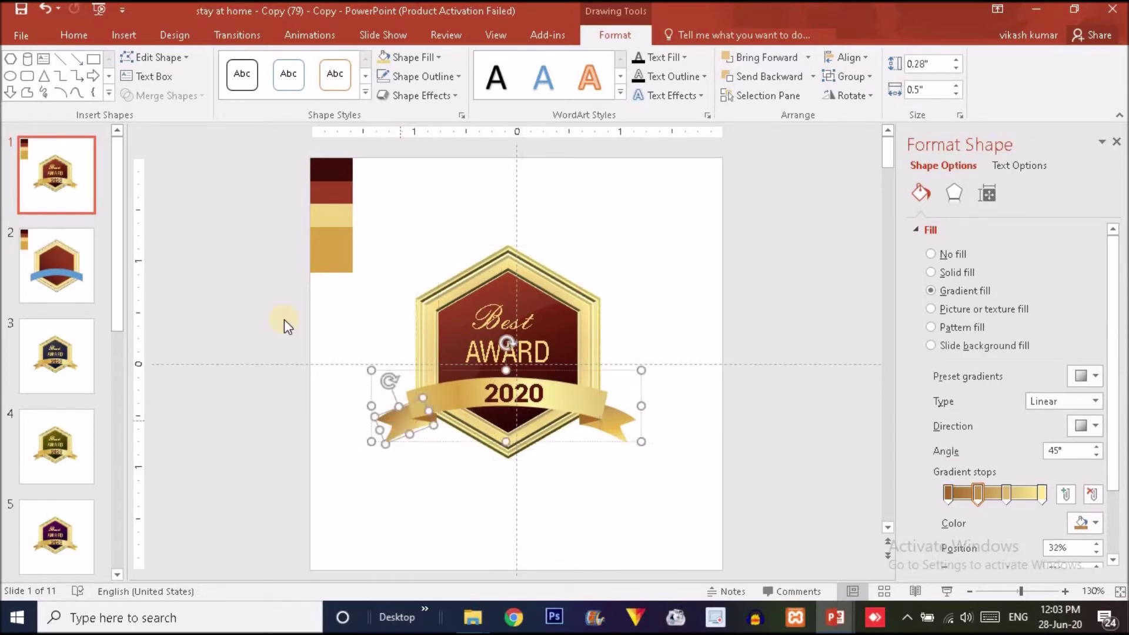
{"action": "left_click", "coordinate": [72, 265]}
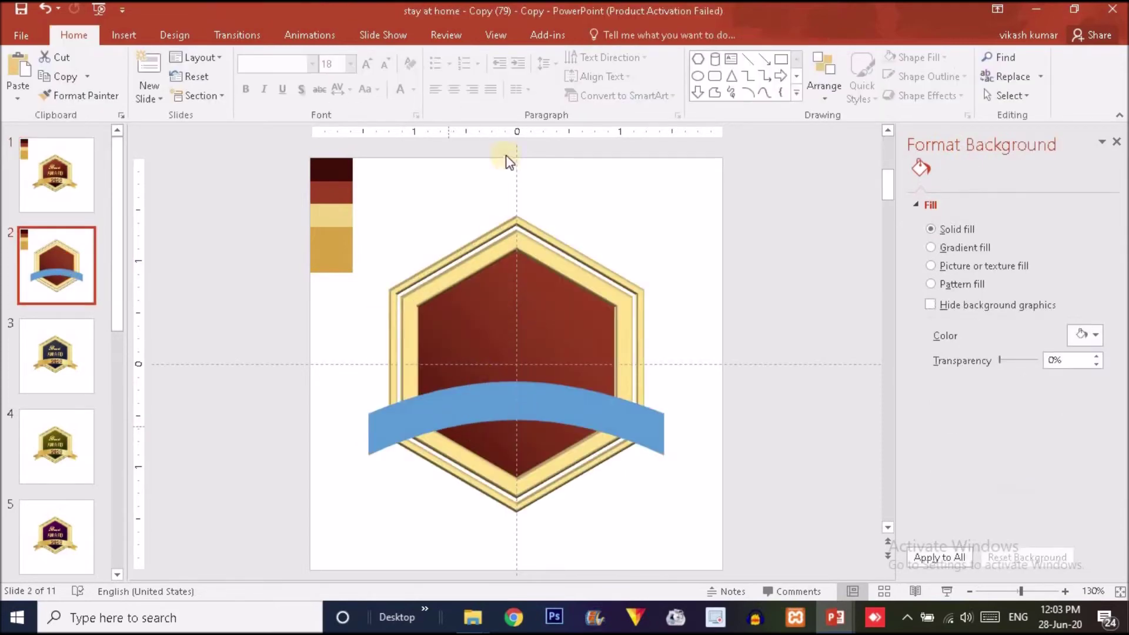
Draw an outline-free rectangle about 0.66" wide and 0.35" high just below the blue ribbon's left end.
{"action": "left_click", "coordinate": [121, 34]}
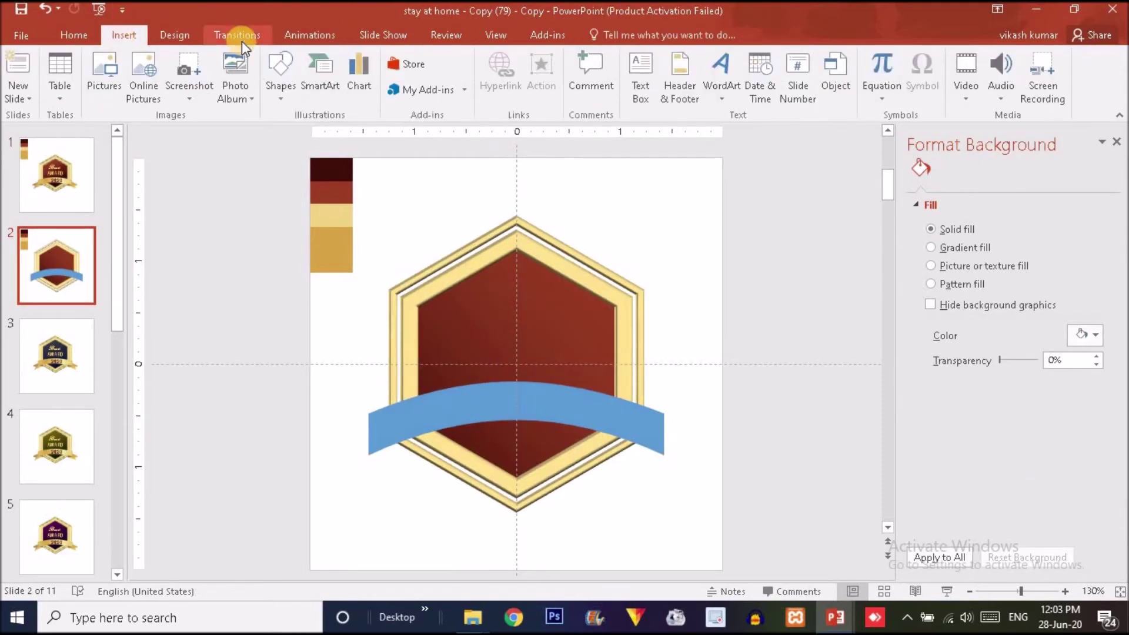
{"action": "left_click", "coordinate": [281, 79]}
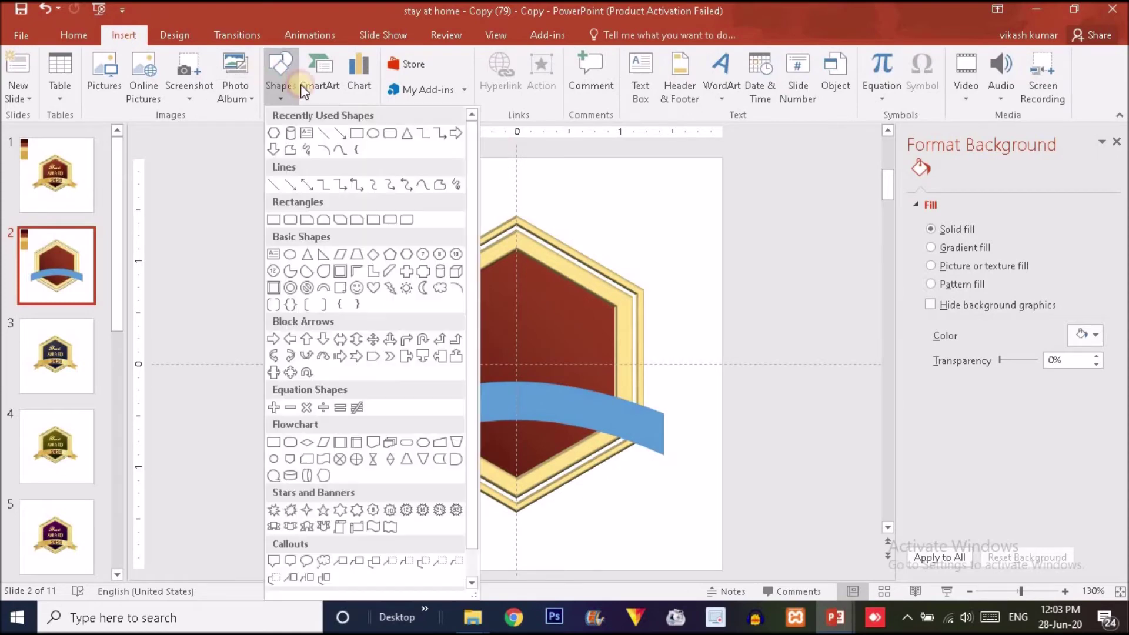
{"action": "left_click", "coordinate": [355, 133]}
{"action": "left_click_drag", "start_coordinate": [368, 479], "coordinate": [436, 518]}
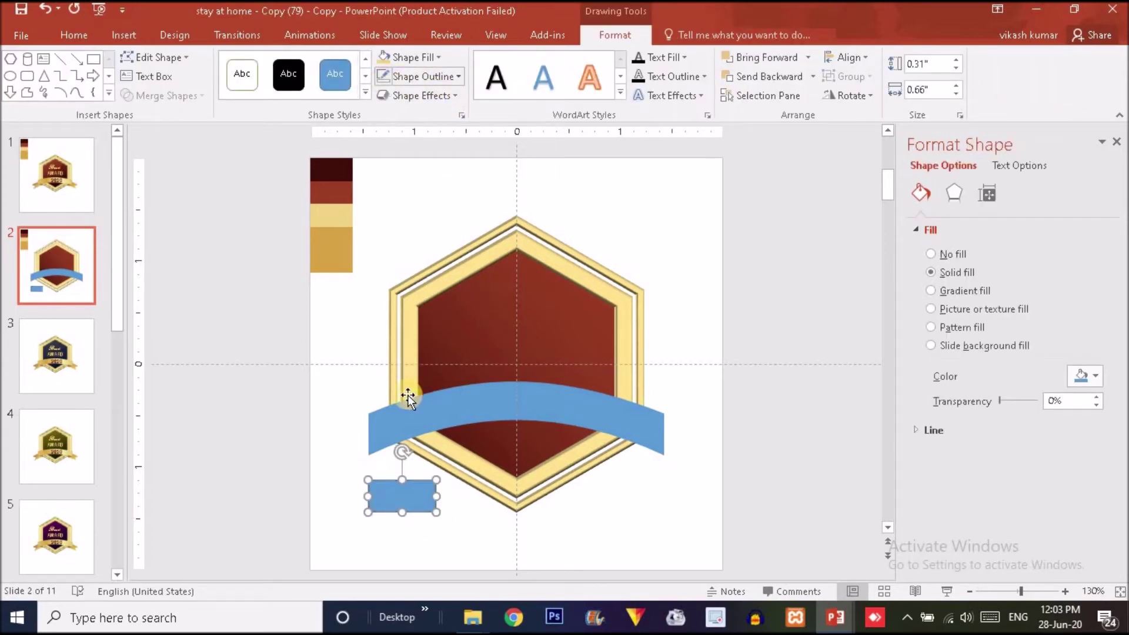
{"action": "left_click_drag", "start_coordinate": [402, 516], "coordinate": [403, 520]}
Edit the small rectangle's points to cut a straight-sided V-shaped notch into its left edge.
{"action": "right_click", "coordinate": [407, 503]}
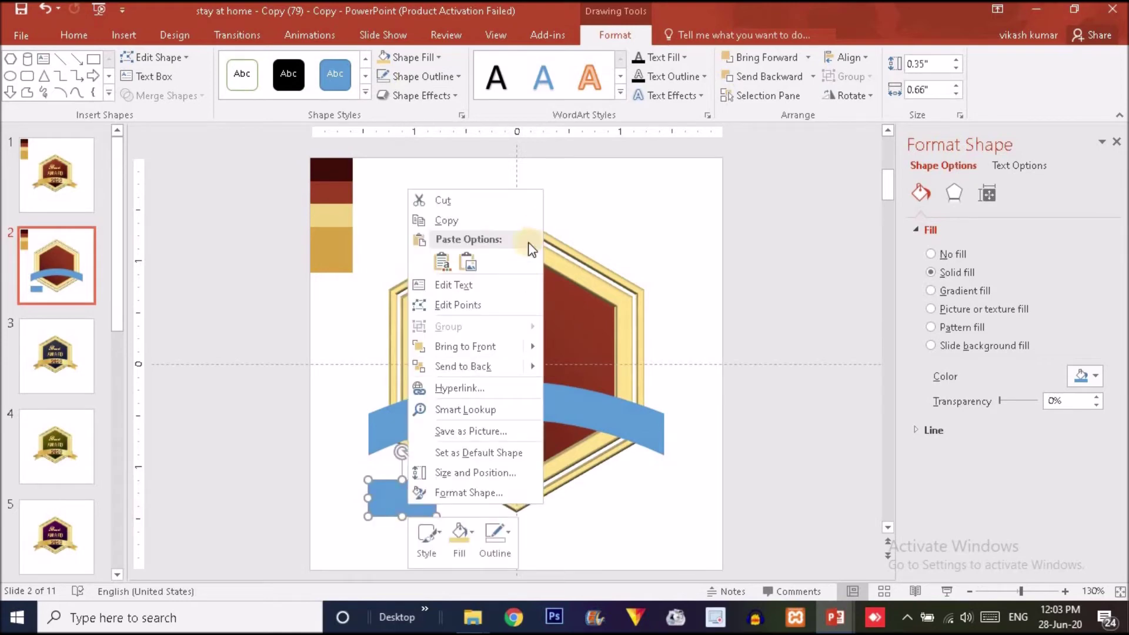
{"action": "left_click", "coordinate": [480, 301]}
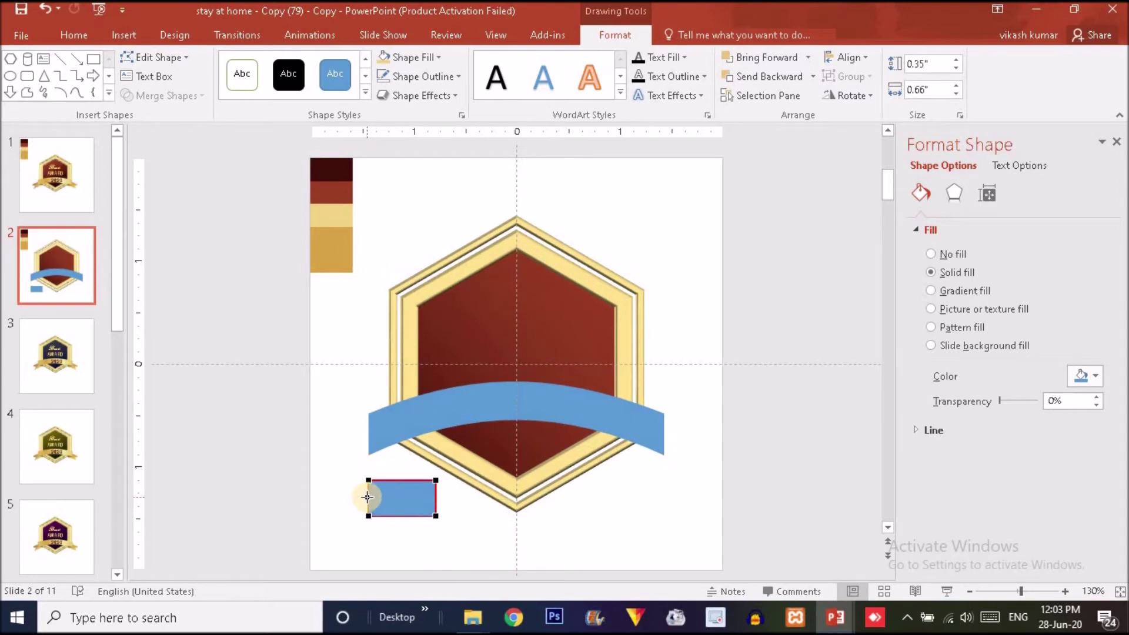
{"action": "mouse_move", "coordinate": [367, 496]}
{"action": "left_mouse_down"}
{"action": "mouse_move", "coordinate": [393, 496]}
{"action": "mouse_move", "coordinate": [382, 504]}
{"action": "left_mouse_up"}
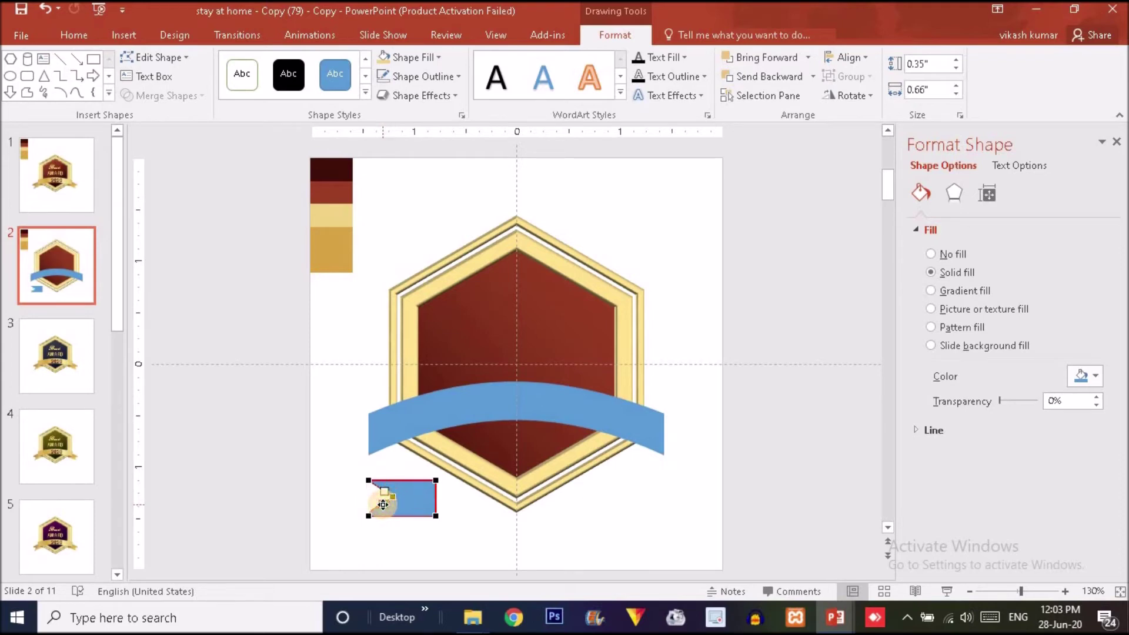
{"action": "left_click_drag", "start_coordinate": [369, 513], "coordinate": [369, 481]}
{"action": "left_click", "coordinate": [335, 473]}
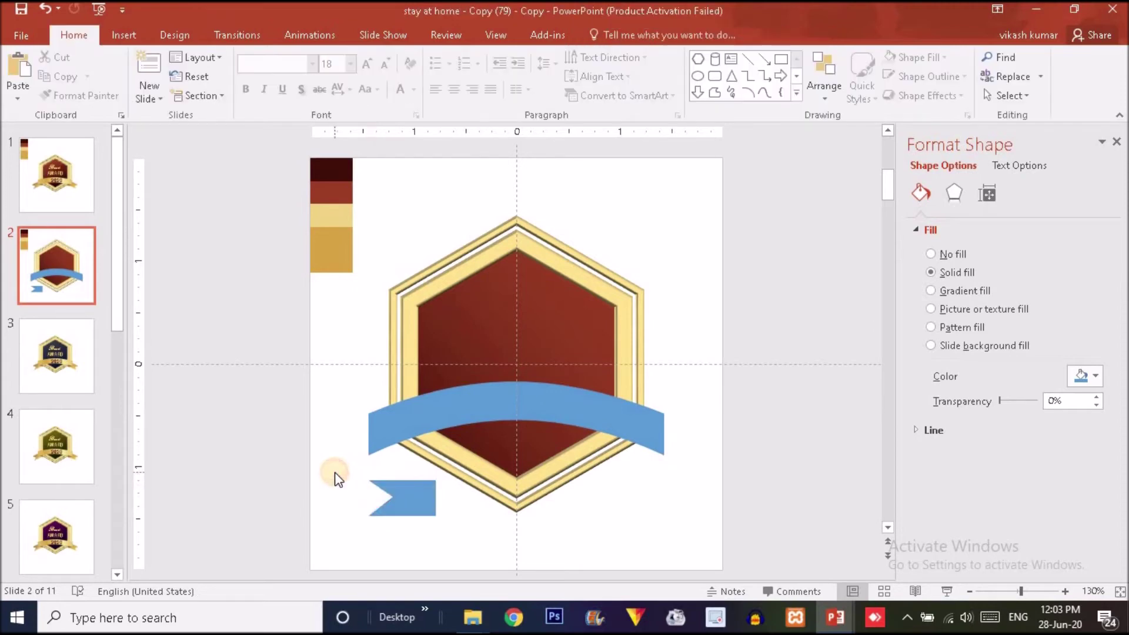
Bend the notched tail's top and bottom edges into matching upward arches, making the shape about 0.42" high.
{"action": "left_click", "coordinate": [404, 503]}
{"action": "right_click", "coordinate": [412, 501]}
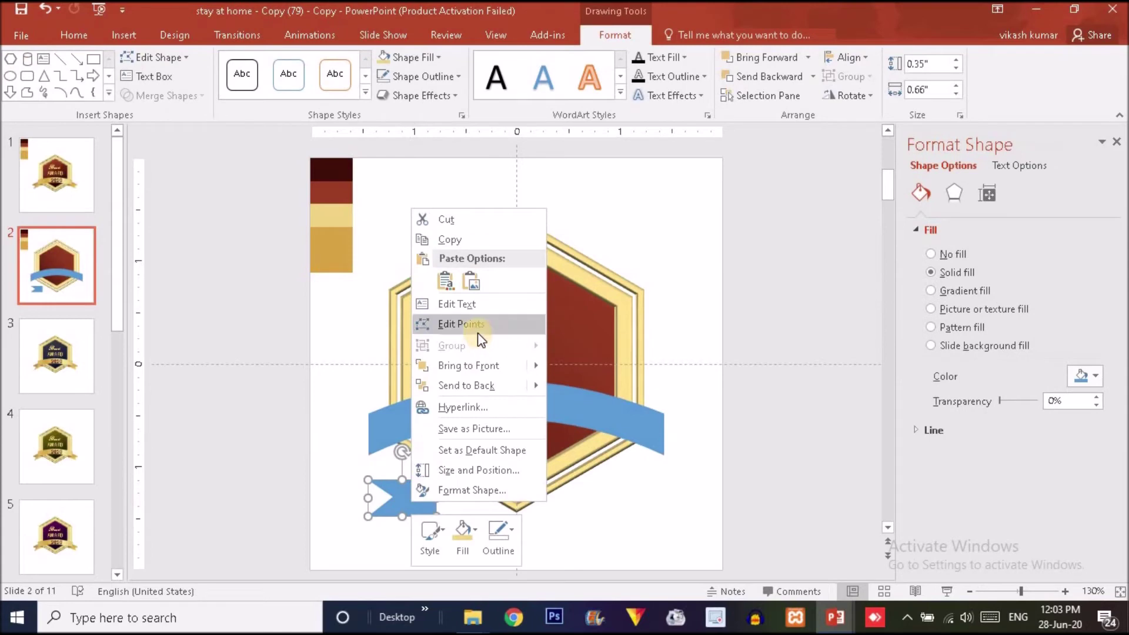
{"action": "left_click", "coordinate": [473, 324]}
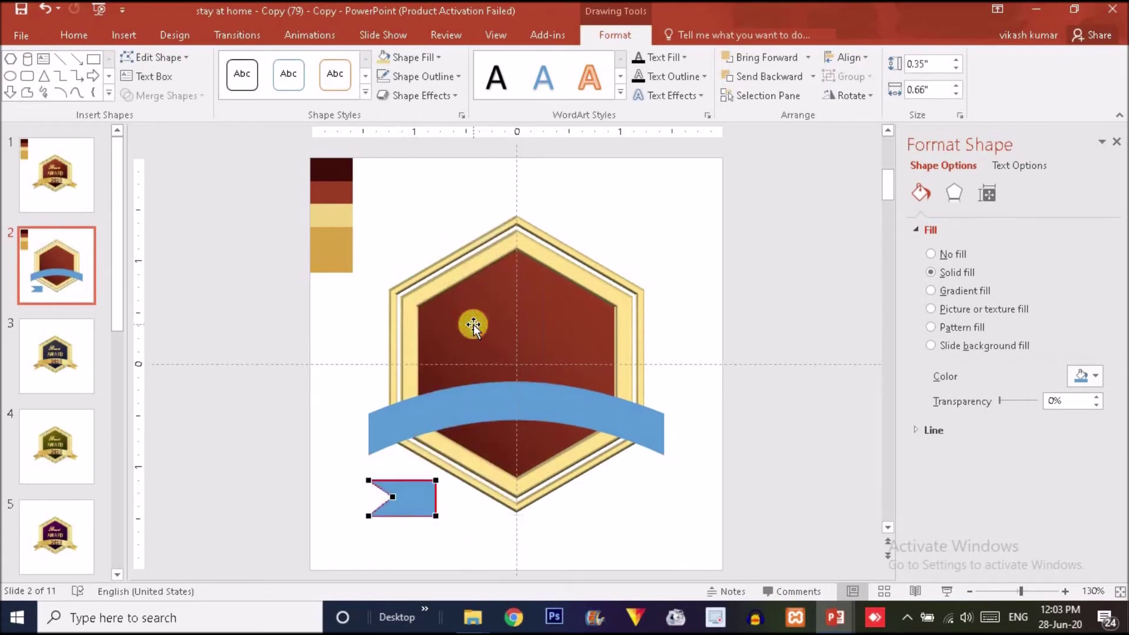
{"action": "left_click_drag", "start_coordinate": [432, 480], "coordinate": [390, 472]}
{"action": "left_click", "coordinate": [369, 480]}
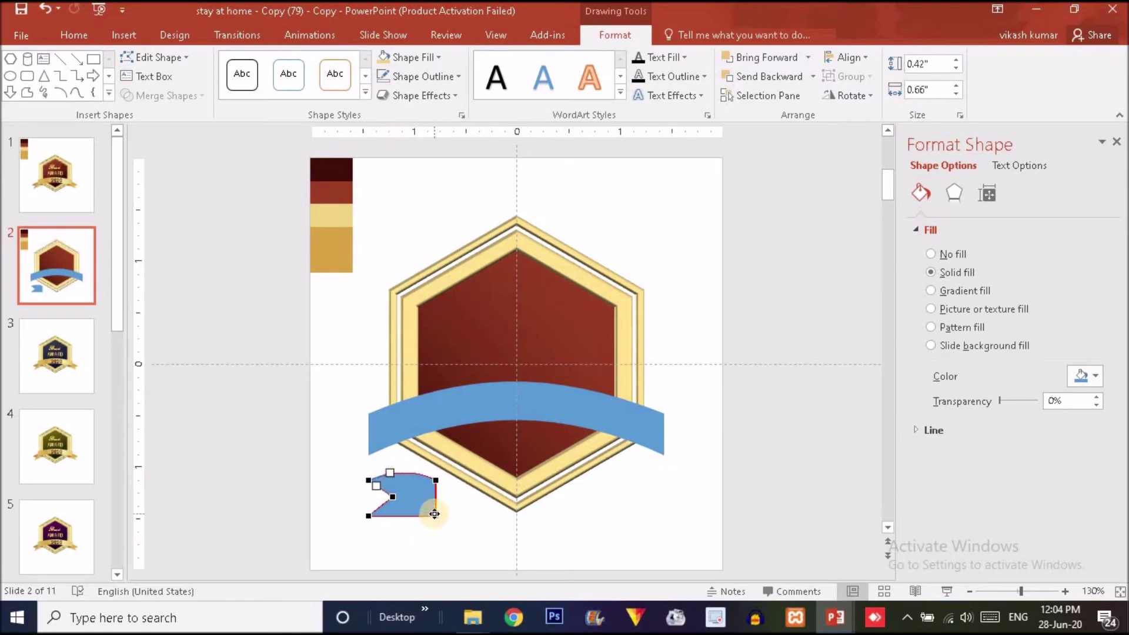
{"action": "left_click", "coordinate": [435, 514]}
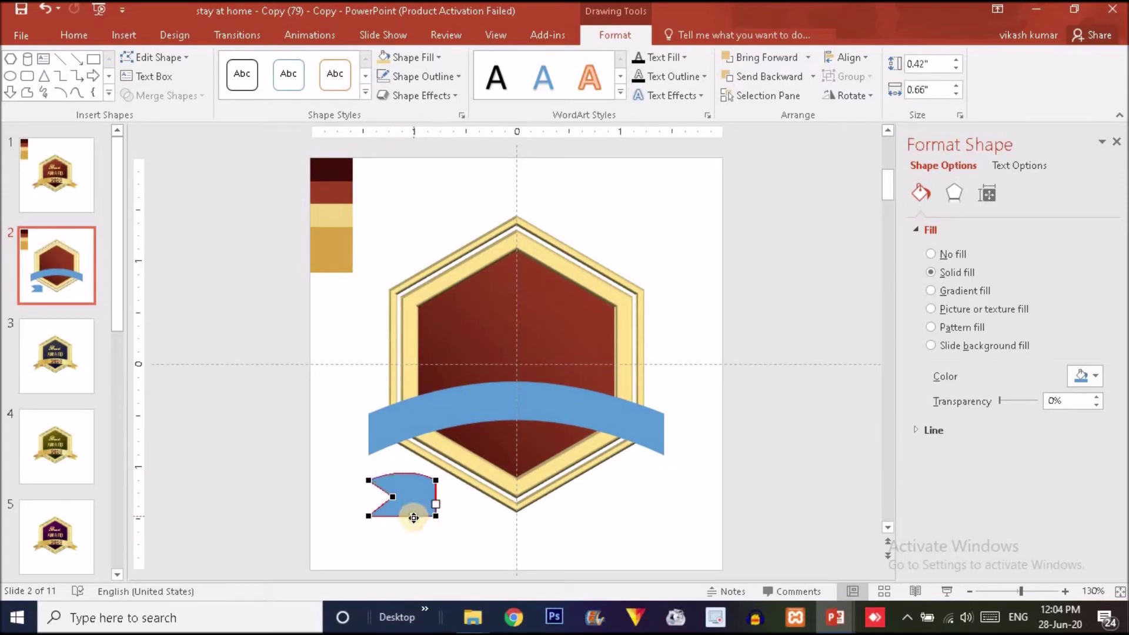
{"action": "left_click_drag", "start_coordinate": [413, 516], "coordinate": [389, 515]}
{"action": "left_click", "coordinate": [373, 517]}
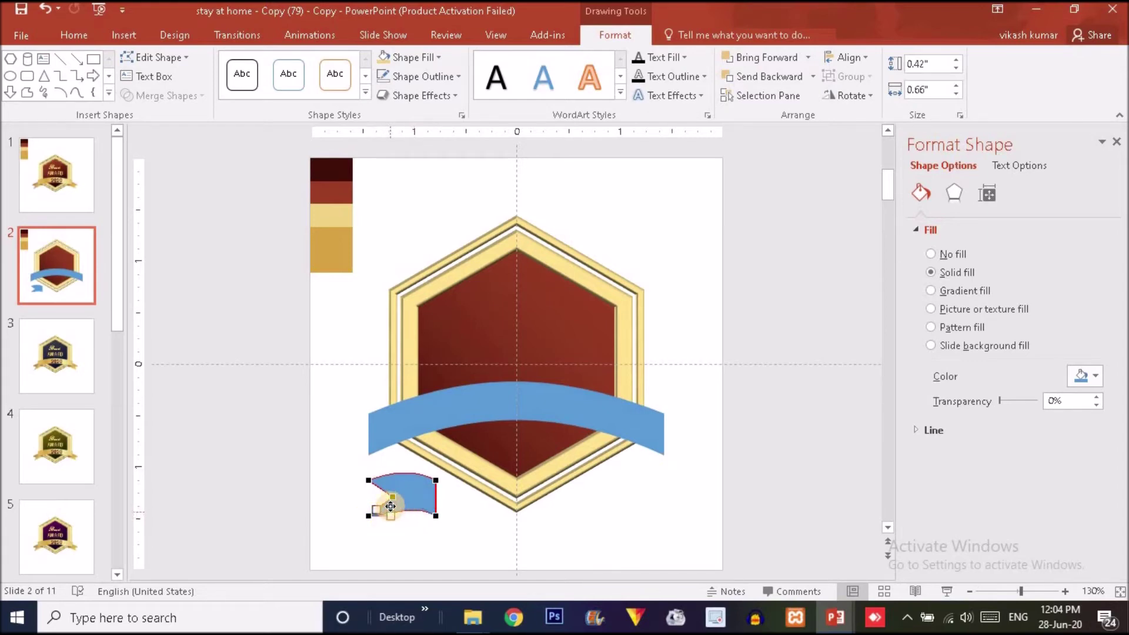
{"action": "left_click", "coordinate": [431, 534]}
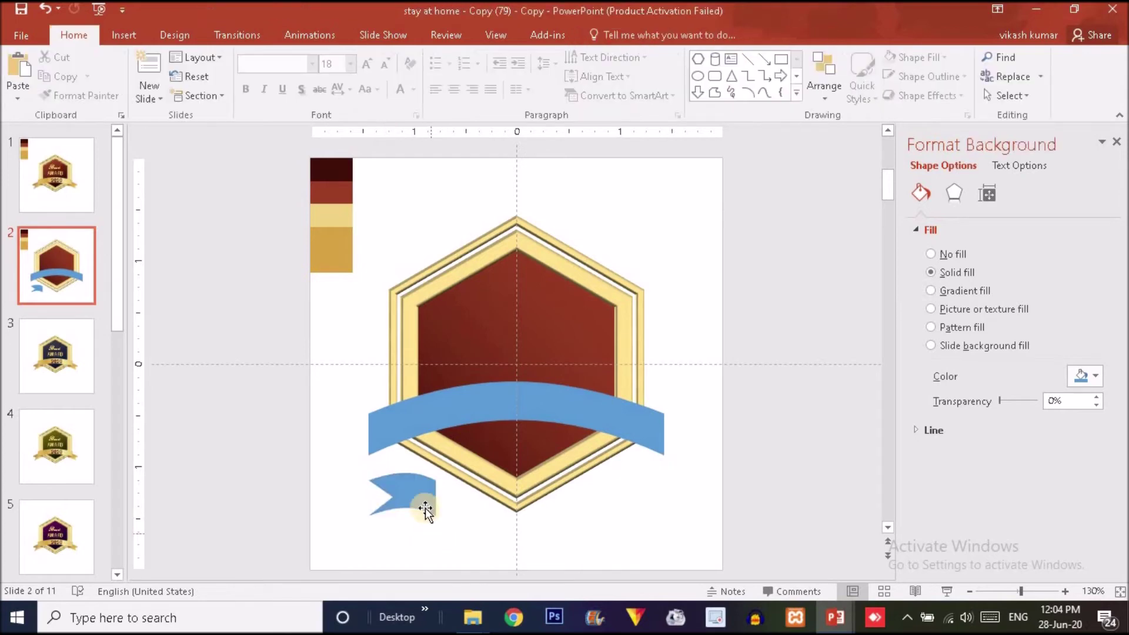
{"action": "left_click", "coordinate": [403, 496]}
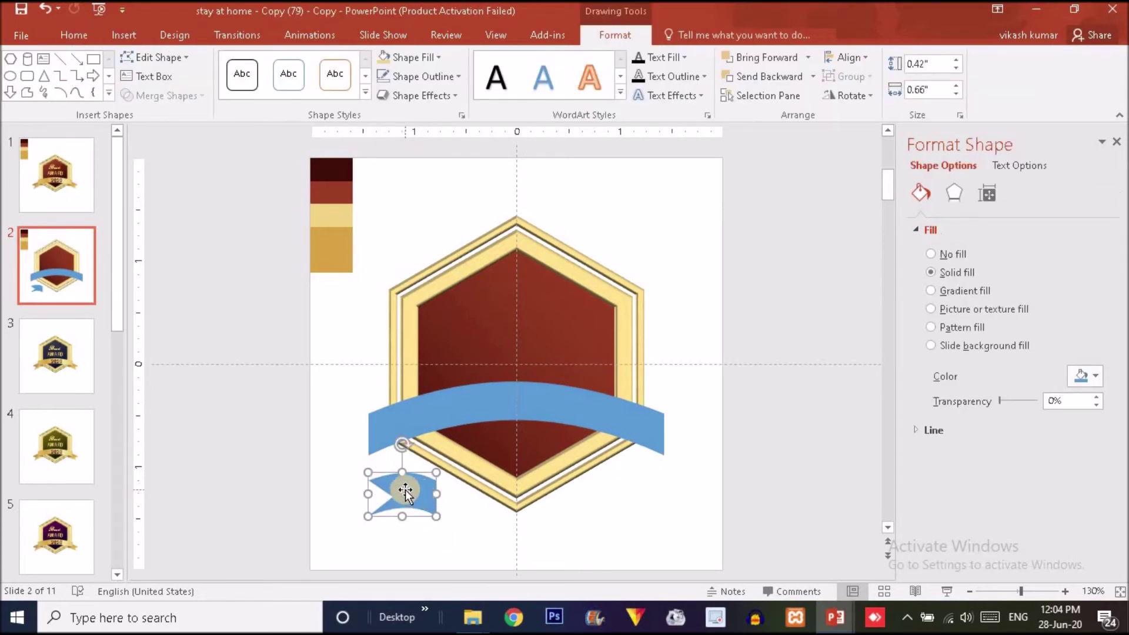
{"action": "right_click", "coordinate": [406, 487]}
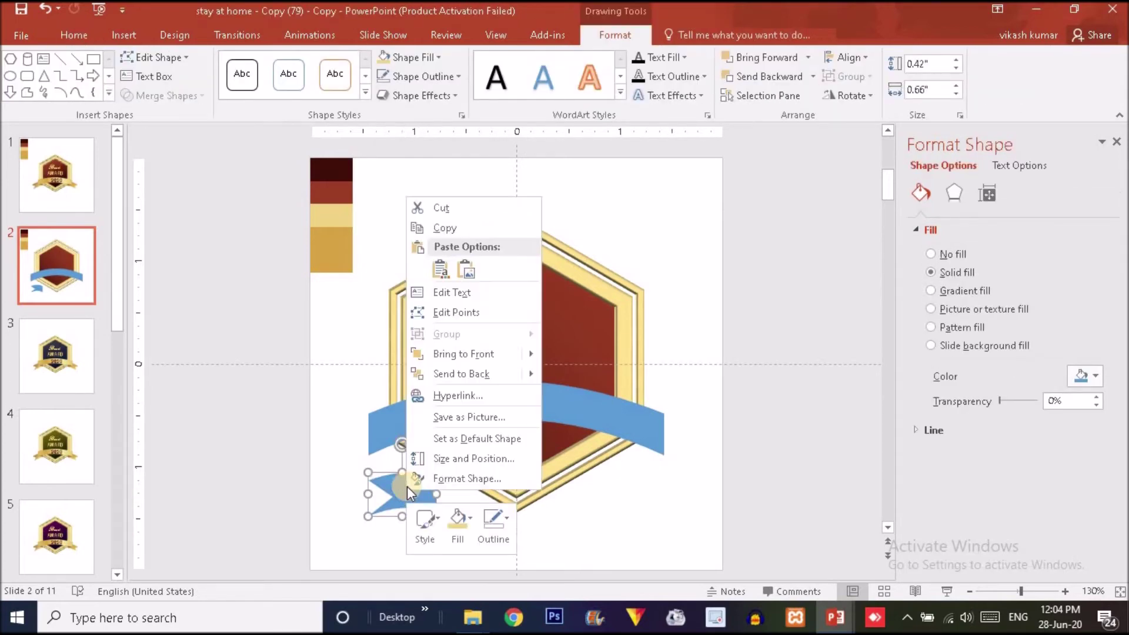
{"action": "left_click", "coordinate": [471, 310]}
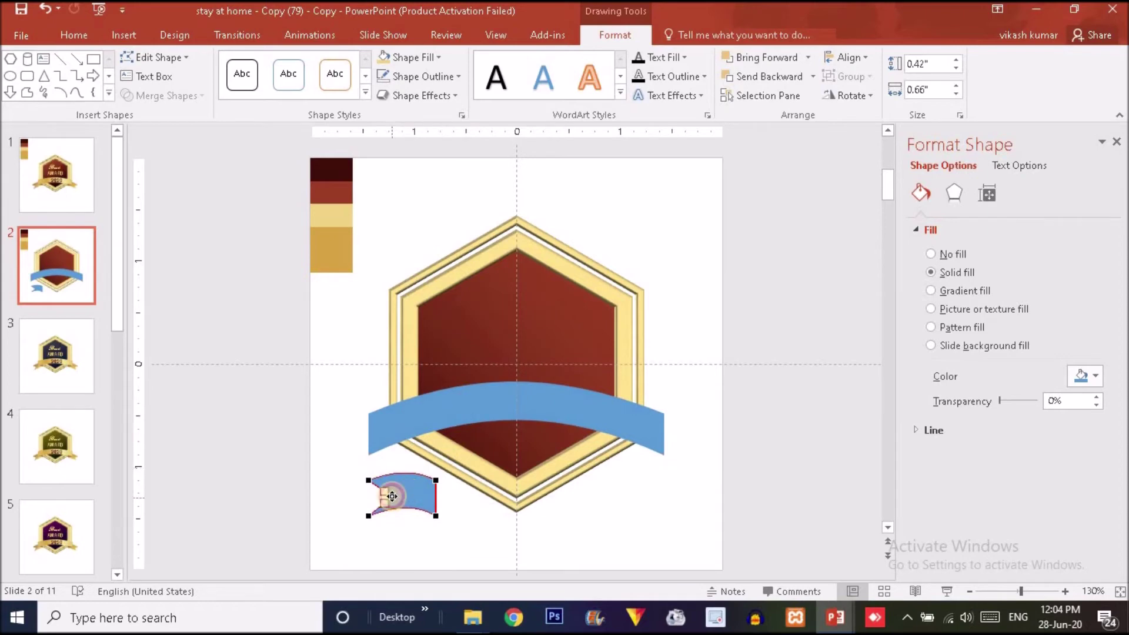
{"action": "left_click", "coordinate": [392, 495]}
{"action": "left_click", "coordinate": [414, 532]}
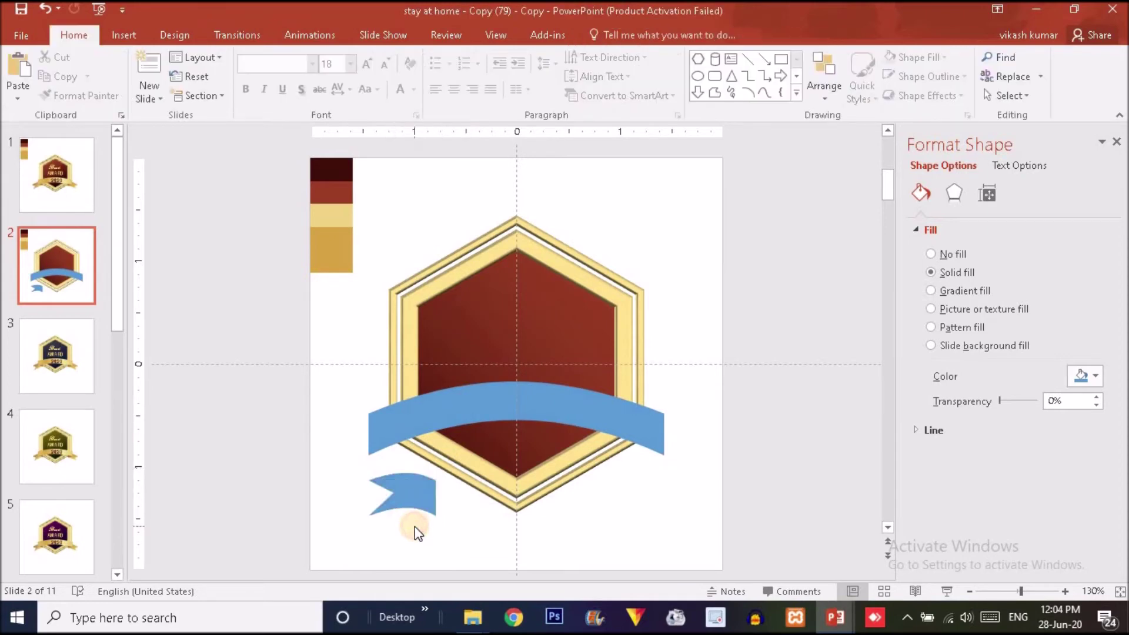
Rotate the ribbon tail slightly counterclockwise, move it to the blue ribbon's left end, and send it to the back.
{"action": "left_click", "coordinate": [415, 494]}
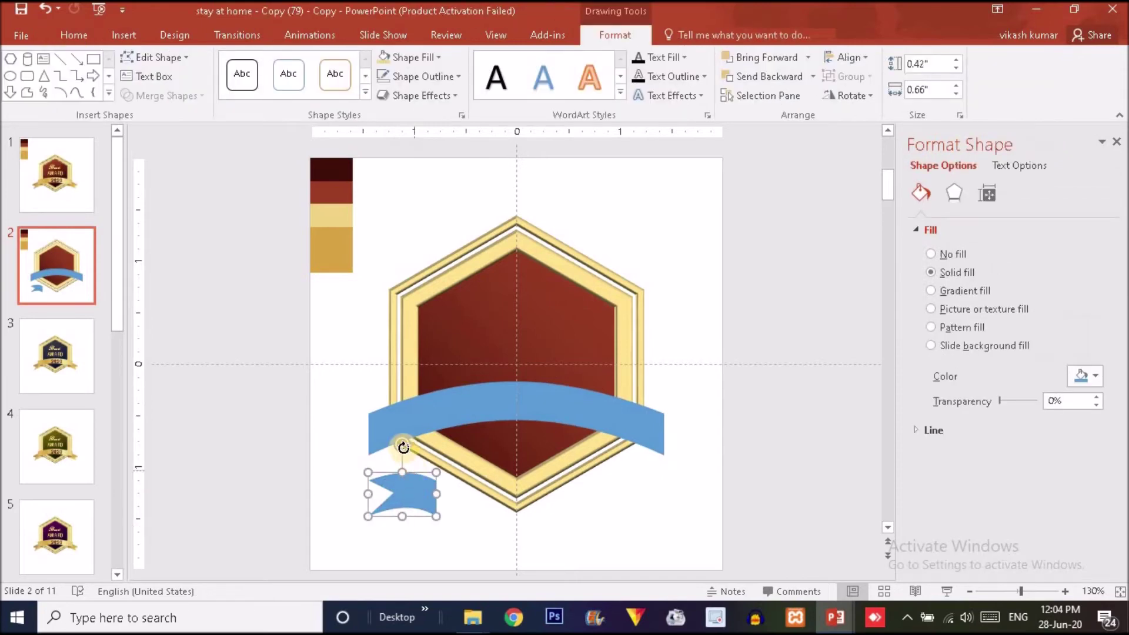
{"action": "left_click_drag", "start_coordinate": [401, 443], "coordinate": [384, 445]}
{"action": "left_click_drag", "start_coordinate": [405, 494], "coordinate": [361, 465]}
{"action": "right_click", "coordinate": [361, 465]}
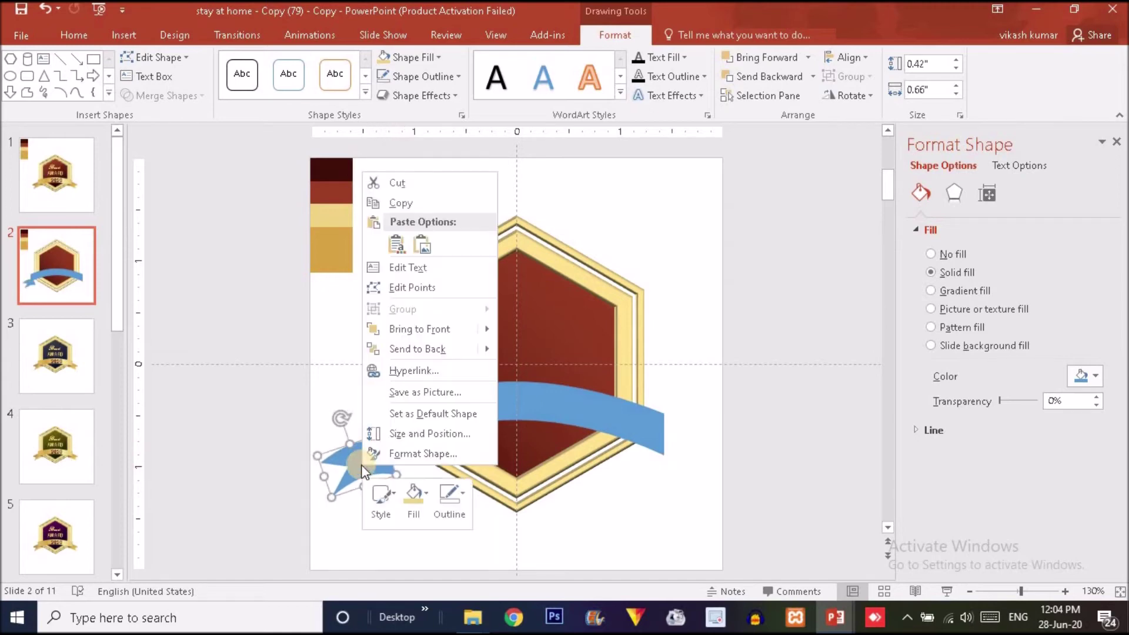
{"action": "left_click", "coordinate": [415, 350]}
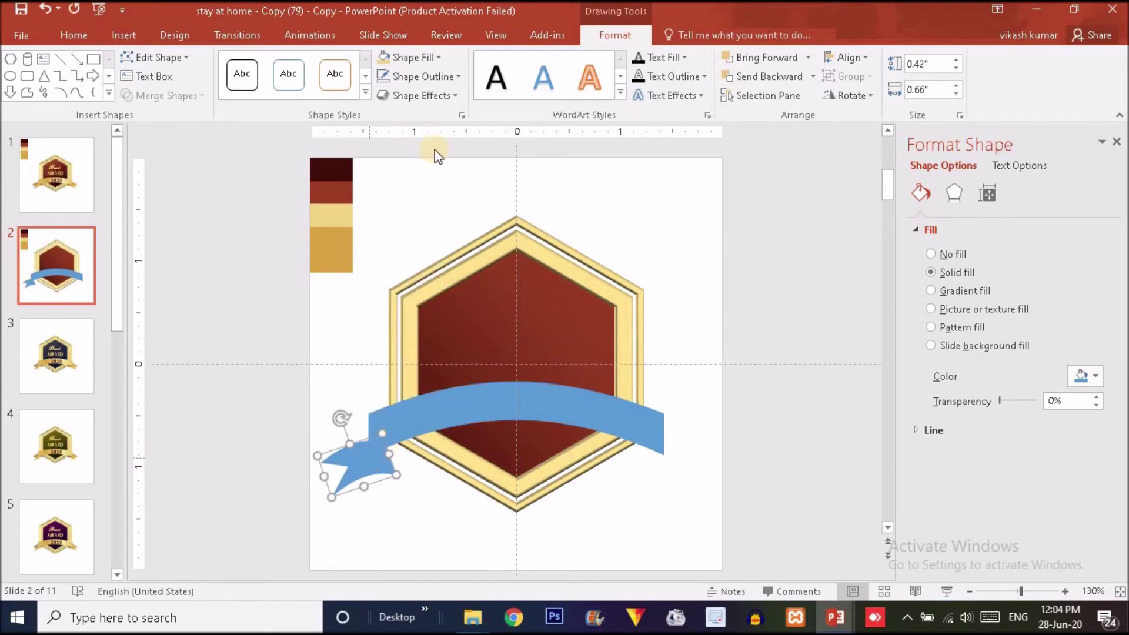
Fill the ribbon tail with light gold and nudge it slightly up against the ribbon's left end.
{"action": "left_click", "coordinate": [383, 57]}
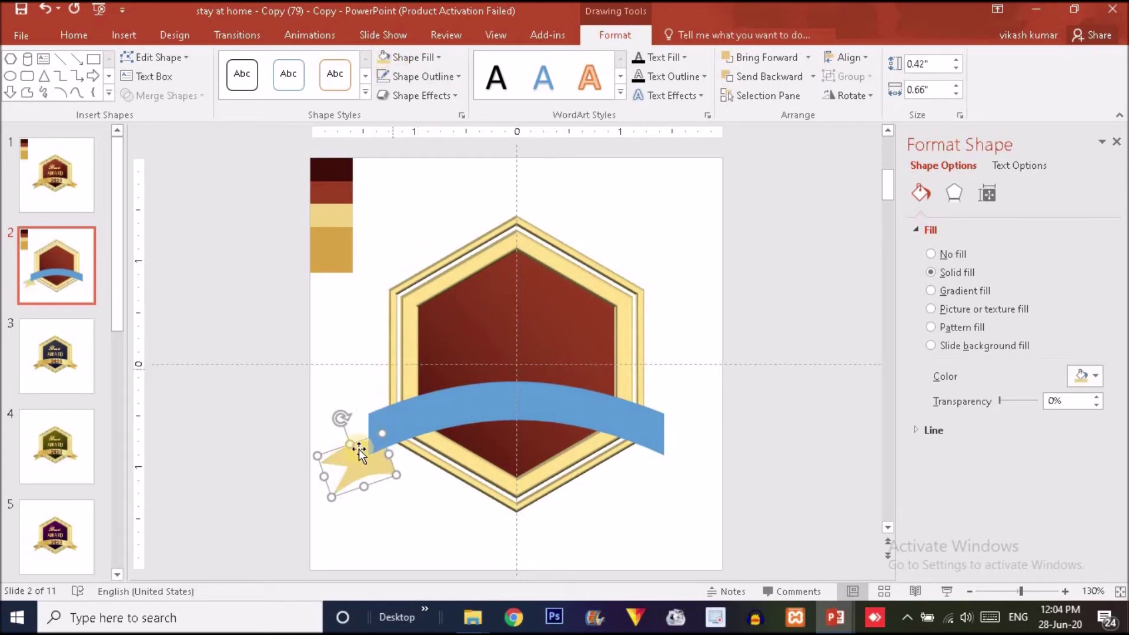
{"action": "left_click_drag", "start_coordinate": [358, 464], "coordinate": [356, 455]}
{"action": "left_click", "coordinate": [334, 415]}
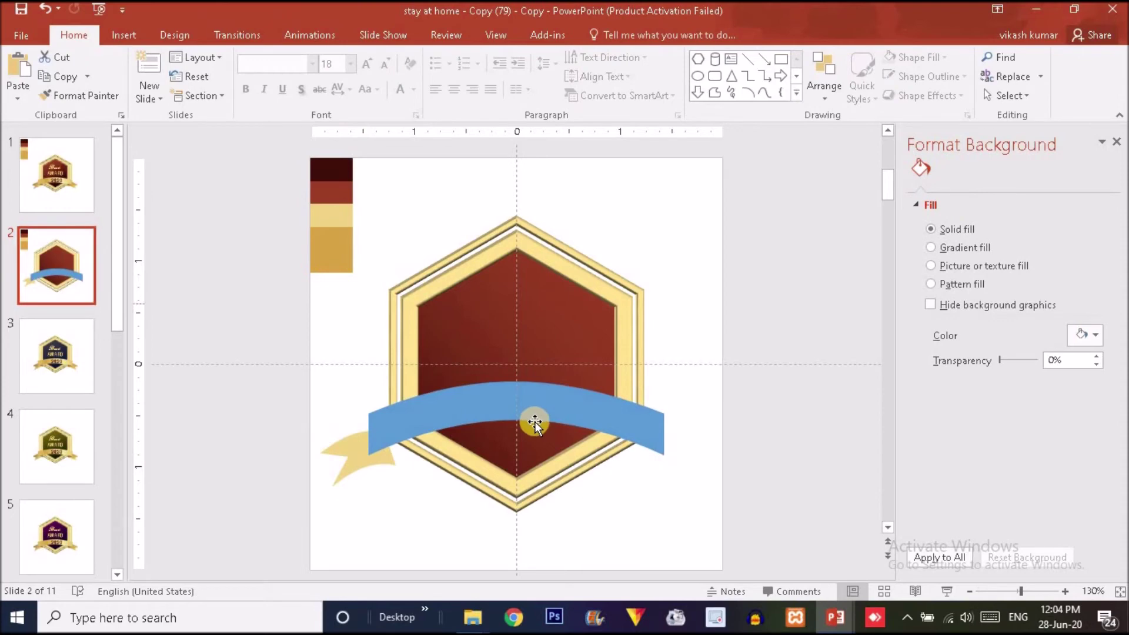
Edit the blue ribbon's points to pull its lower-left corner slightly inward and up.
{"action": "right_click", "coordinate": [430, 417]}
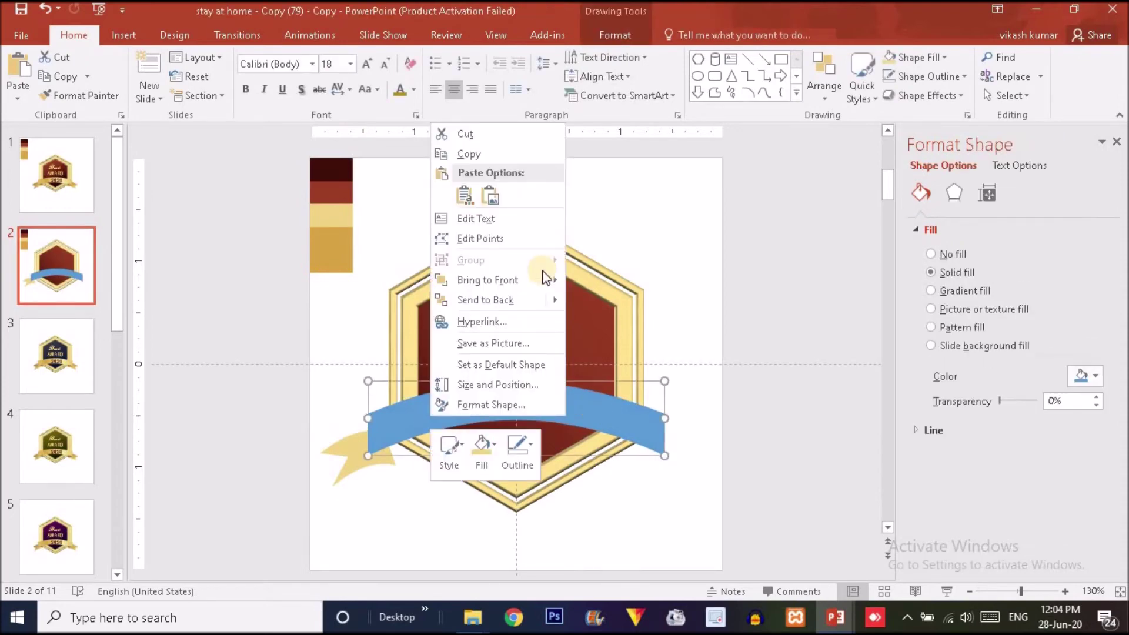
{"action": "left_click", "coordinate": [523, 245]}
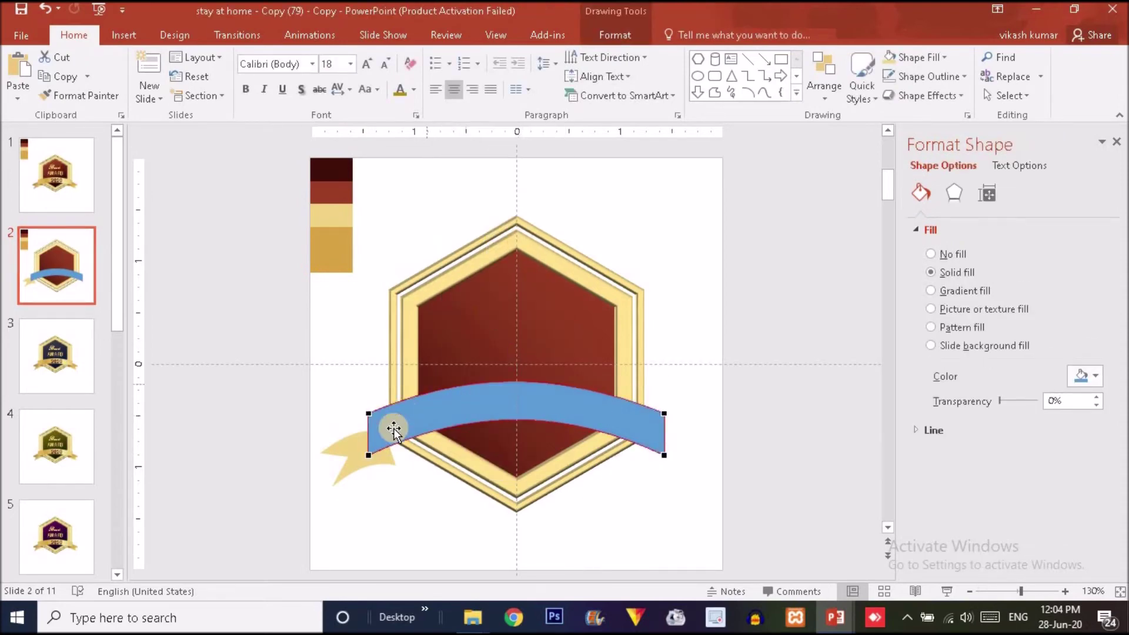
{"action": "left_click_drag", "start_coordinate": [368, 454], "coordinate": [384, 448]}
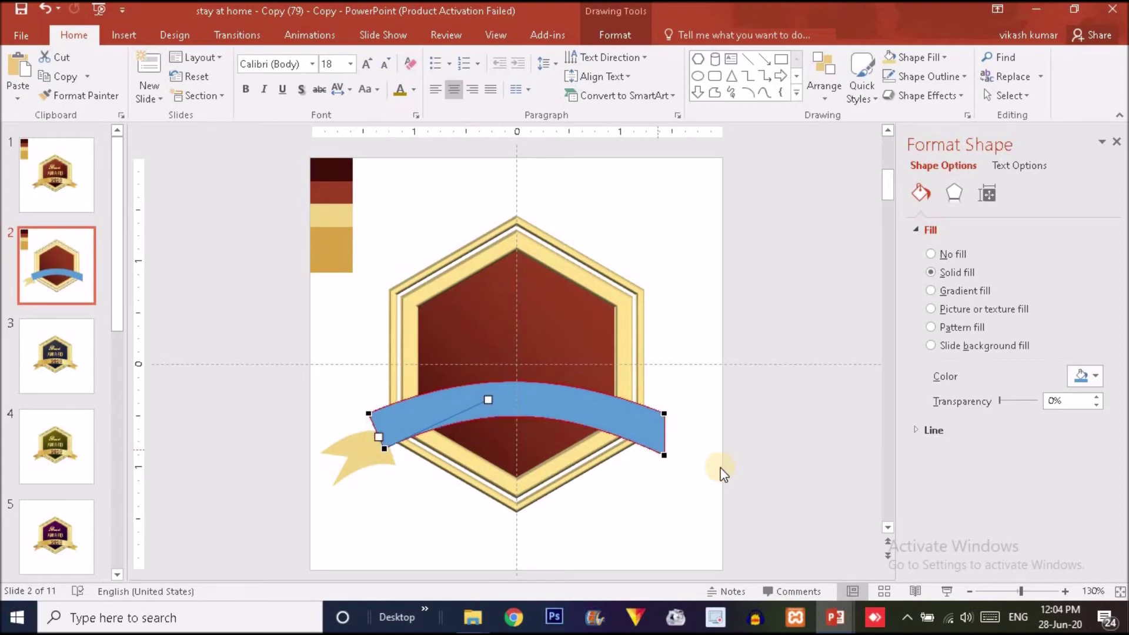